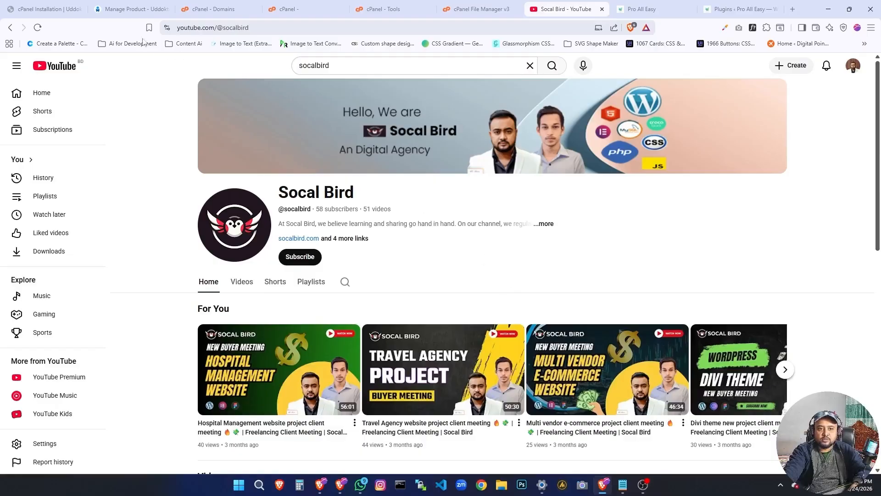
Switch to the UddoktaPay client area and open the store page for ordering new services.
click(124, 10)
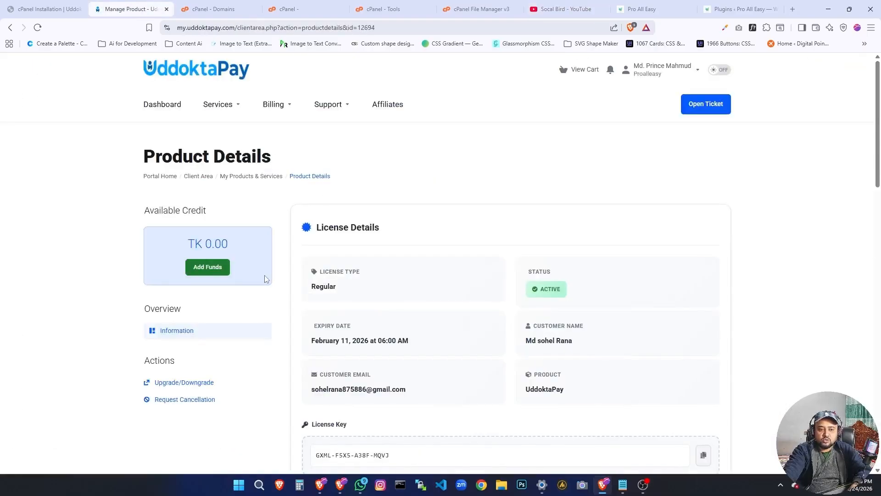
scroll(264, 284, down, 5)
scroll(255, 183, up, 5)
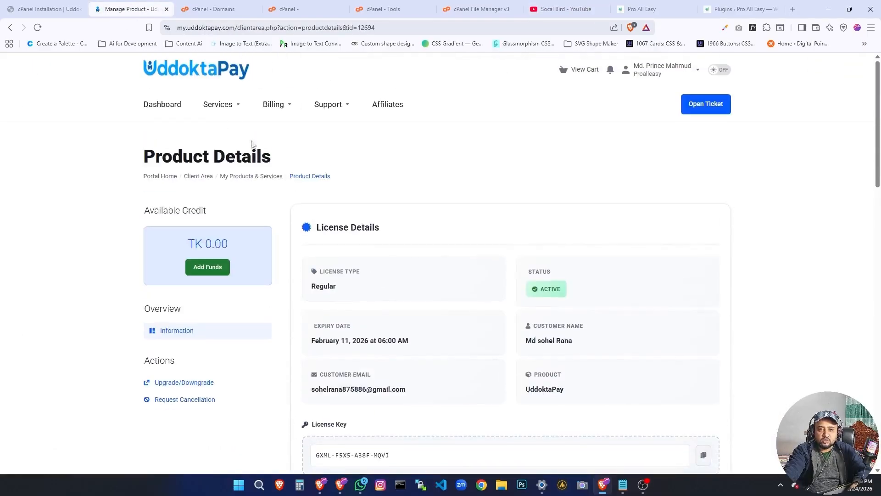
click(238, 110)
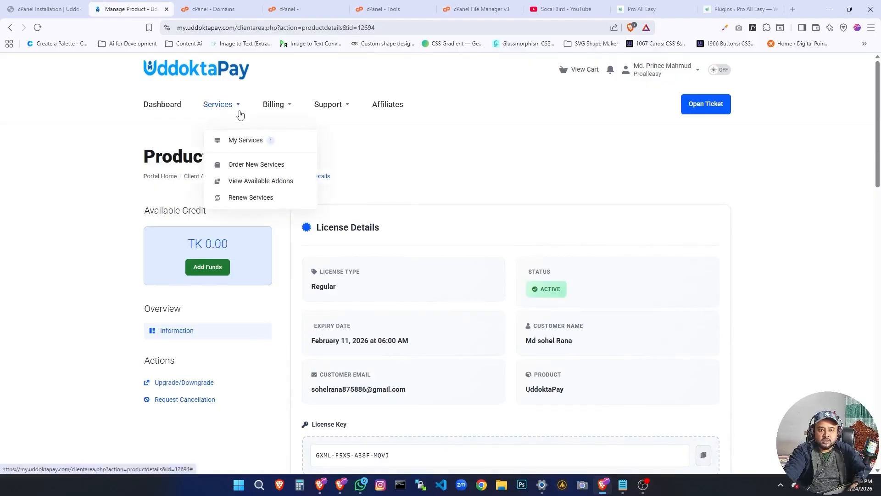
click(251, 165)
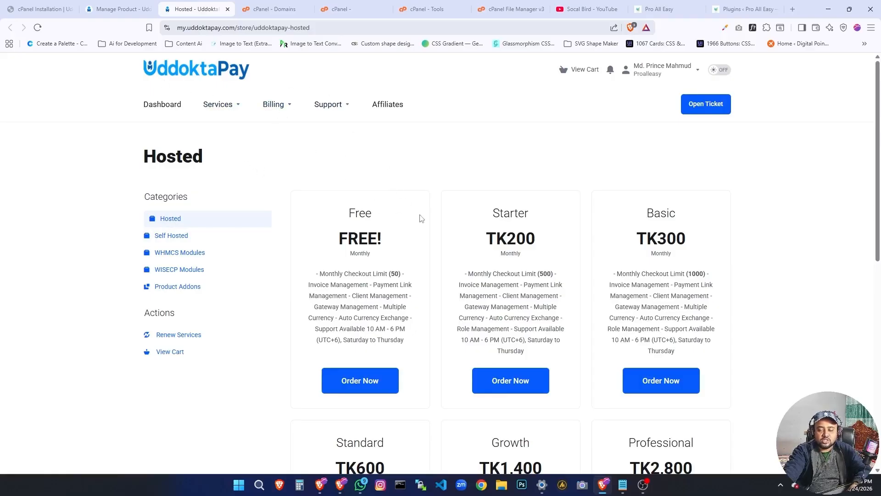
Review the hosted plans, comparing the monthly checkout limits and prices of the Basic and Standard plans.
scroll(427, 238, down, 1)
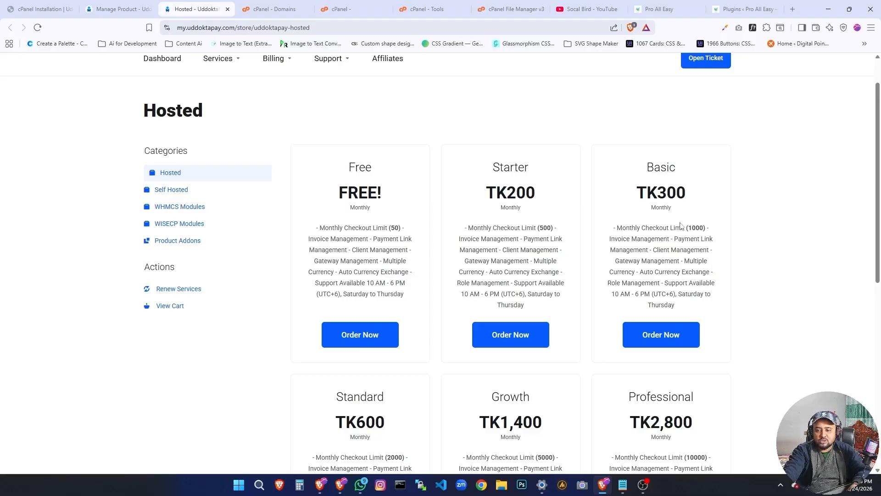
double_click(696, 229)
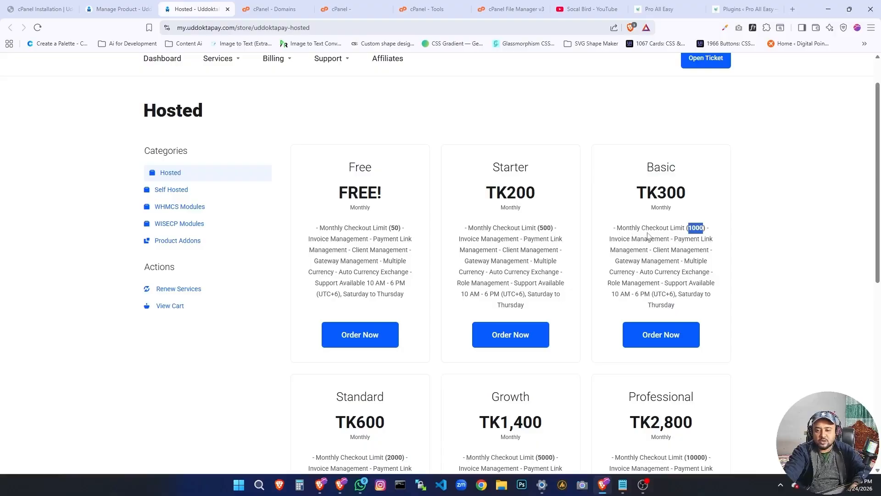
scroll(646, 235, down, 3)
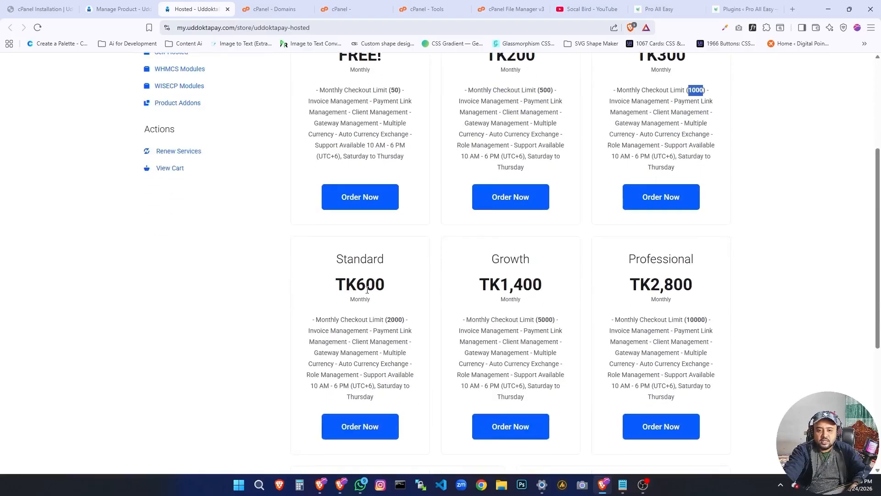
click(381, 293)
double_click(397, 319)
scroll(396, 316, up, 4)
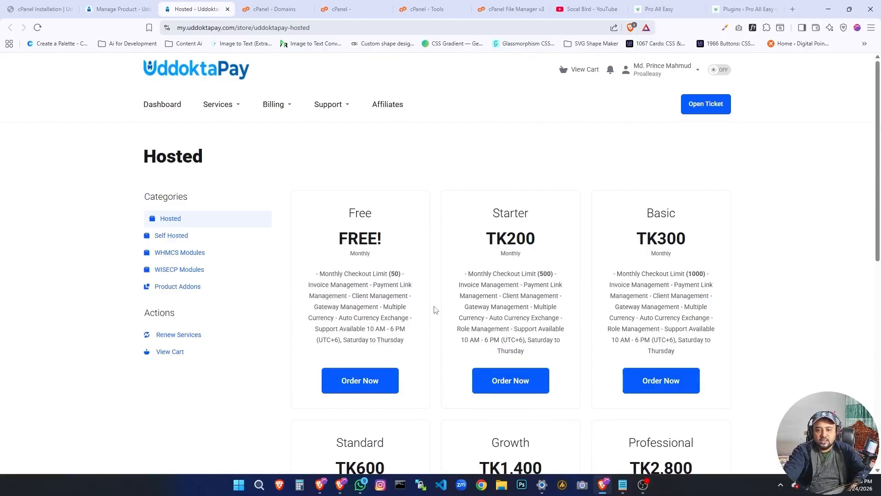
Show the Self Hosted plans and examine the Starter (1 Domain) plan's name, price and feature description.
click(226, 242)
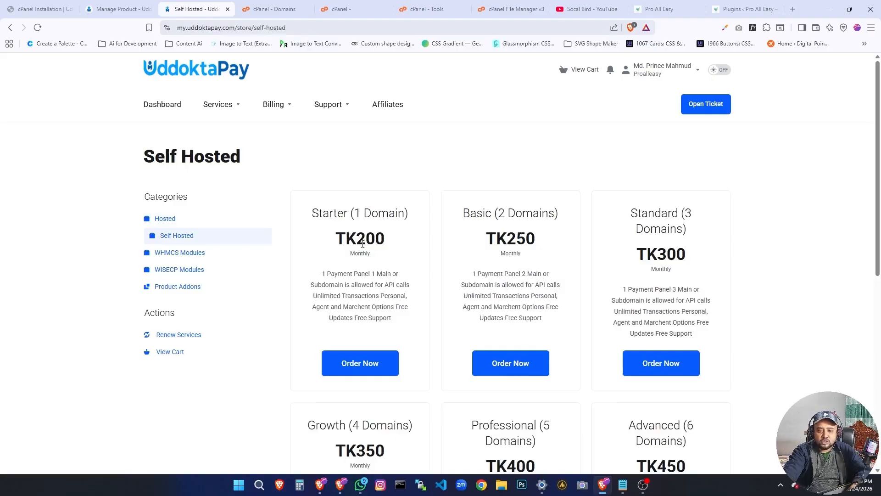
drag(357, 241, 389, 243)
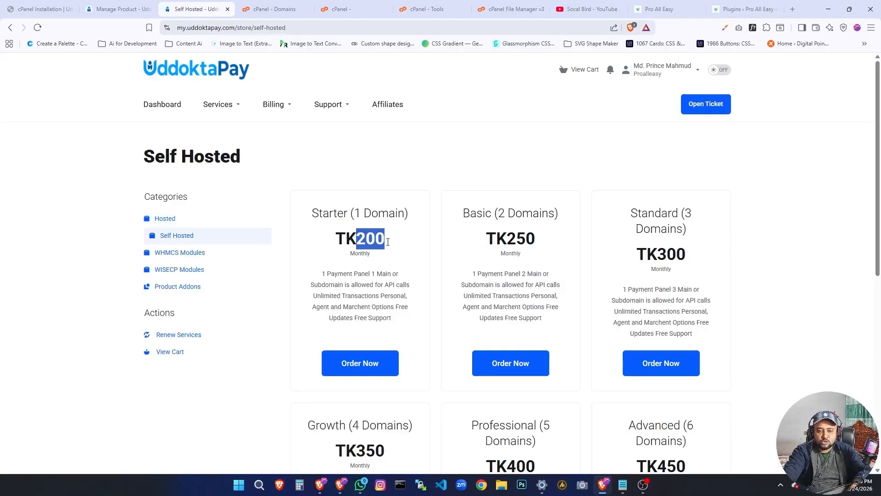
triple_click(361, 212)
click(328, 218)
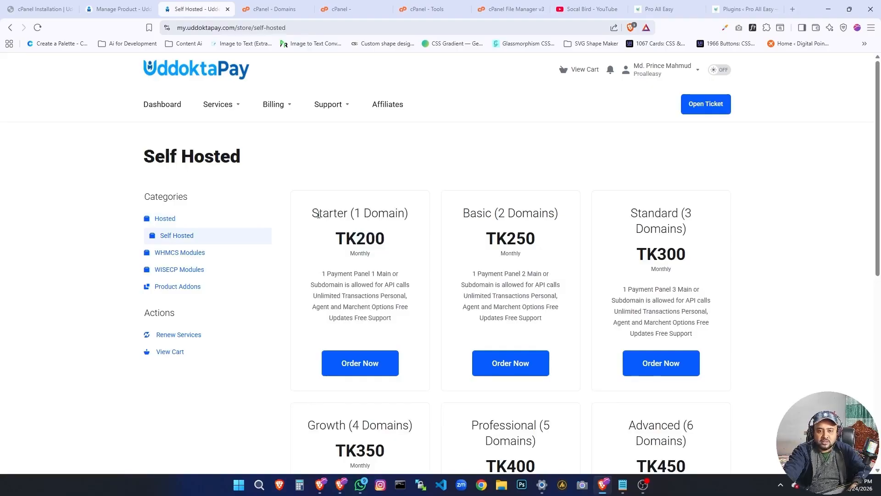
drag(312, 212, 407, 207)
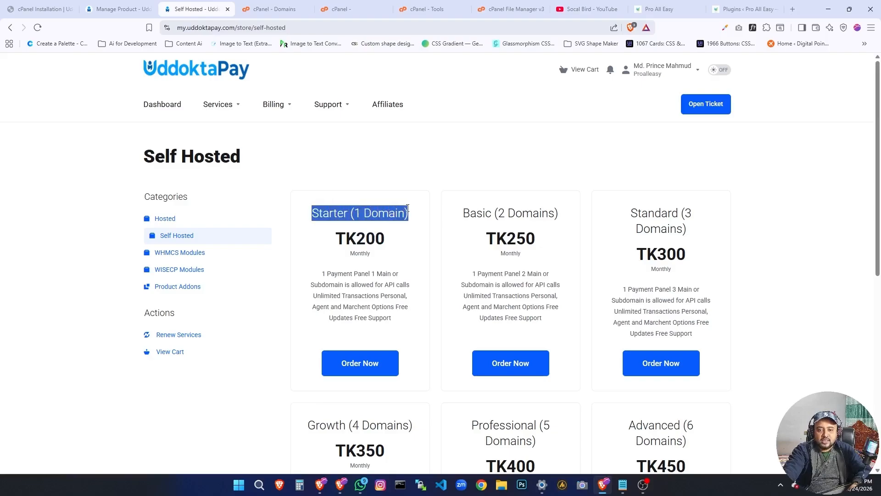
click(361, 247)
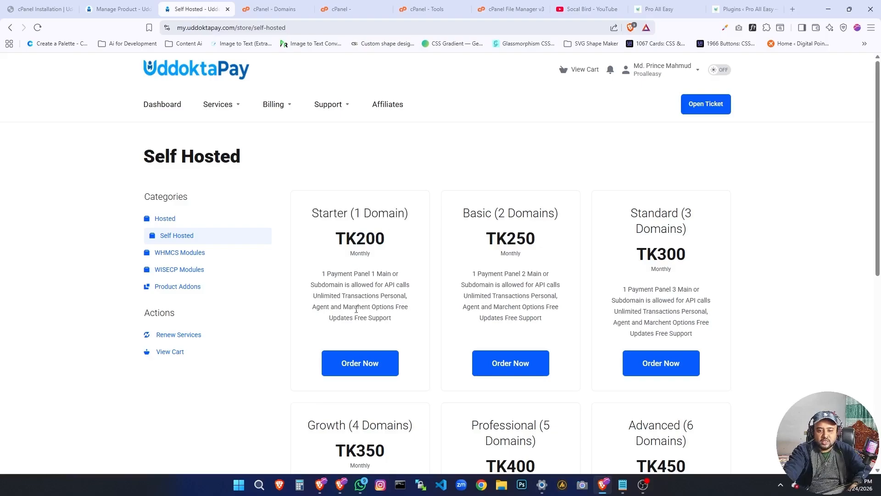
triple_click(317, 297)
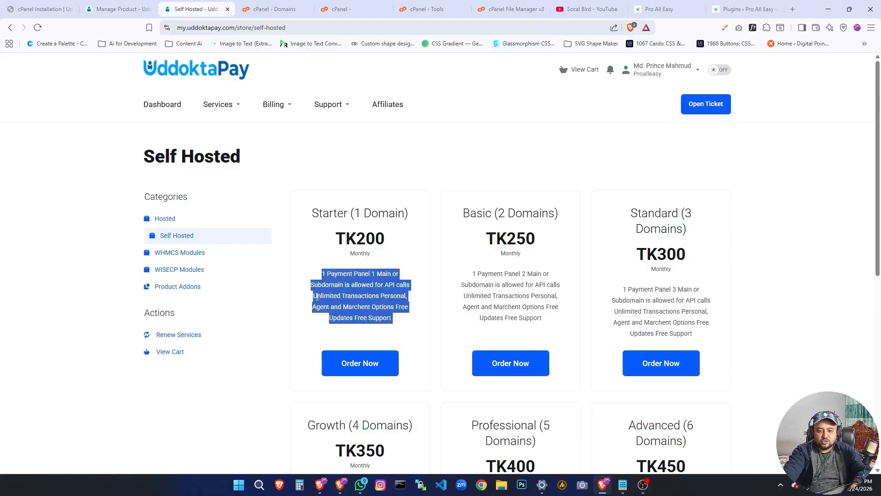
click(346, 296)
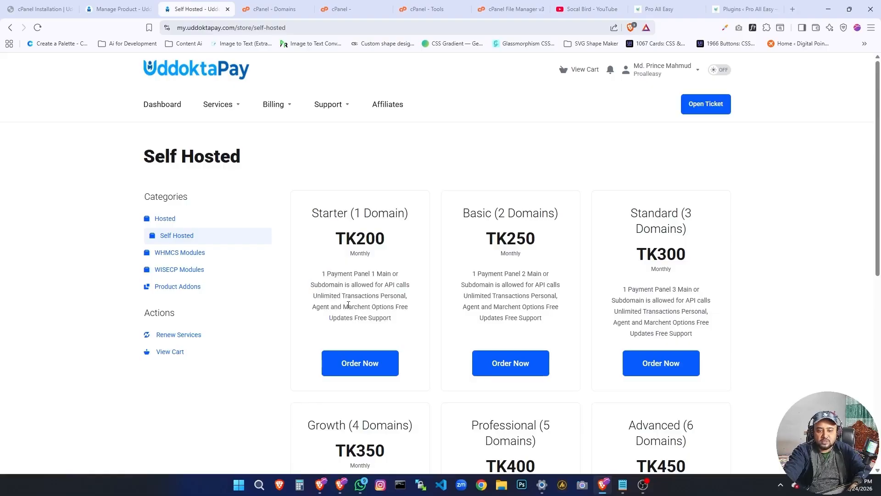
scroll(348, 305, down, 1)
scroll(348, 307, up, 1)
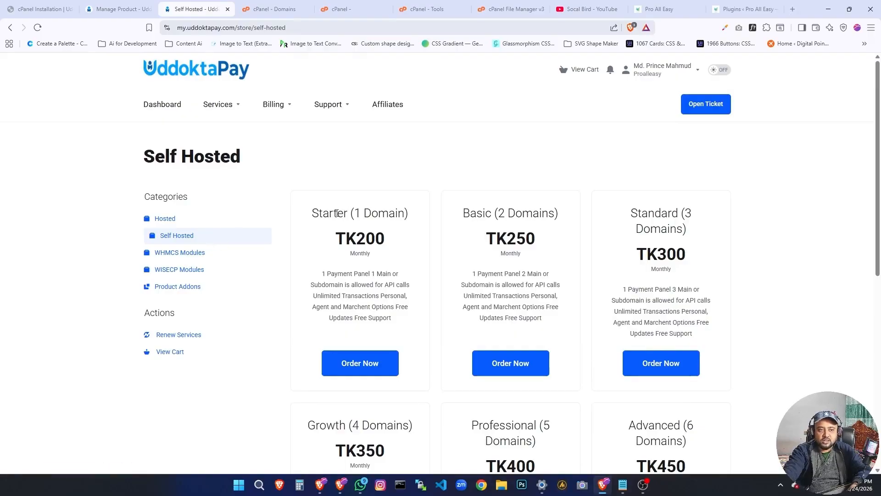
Read the cPanel Installation Guide's Installation Overview and its Step 1 instructions on creating a subdomain.
click(41, 8)
scroll(339, 209, up, 5)
scroll(336, 209, up, 20)
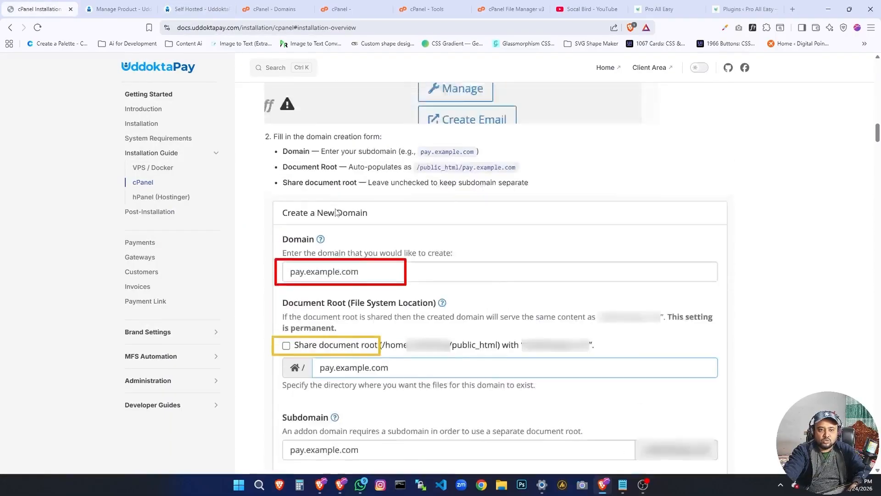
scroll(334, 212, up, 10)
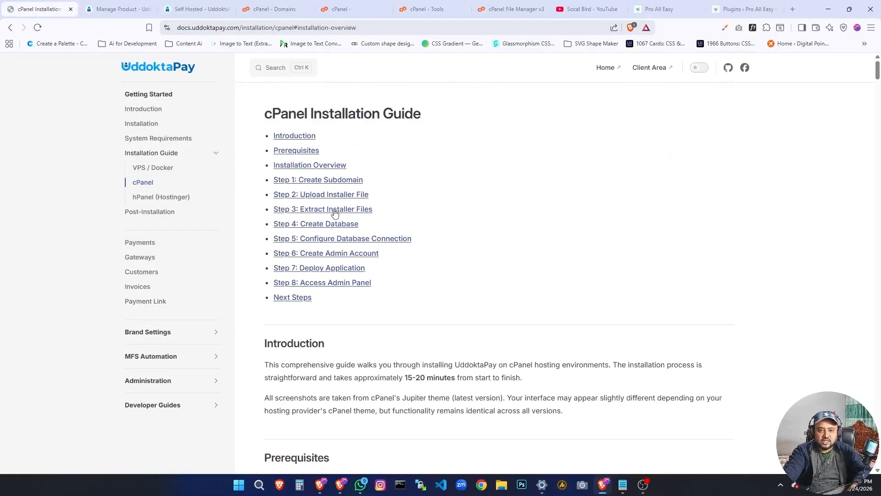
click(342, 164)
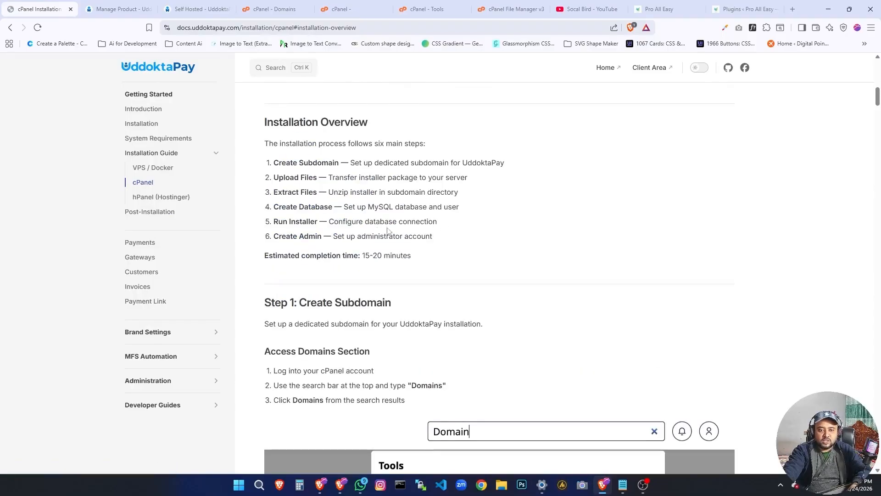
scroll(306, 178, down, 13)
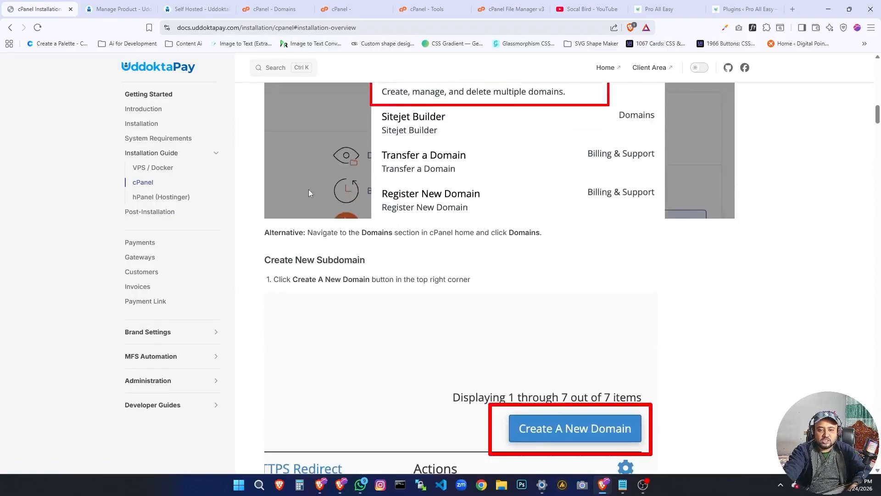
scroll(308, 198, down, 8)
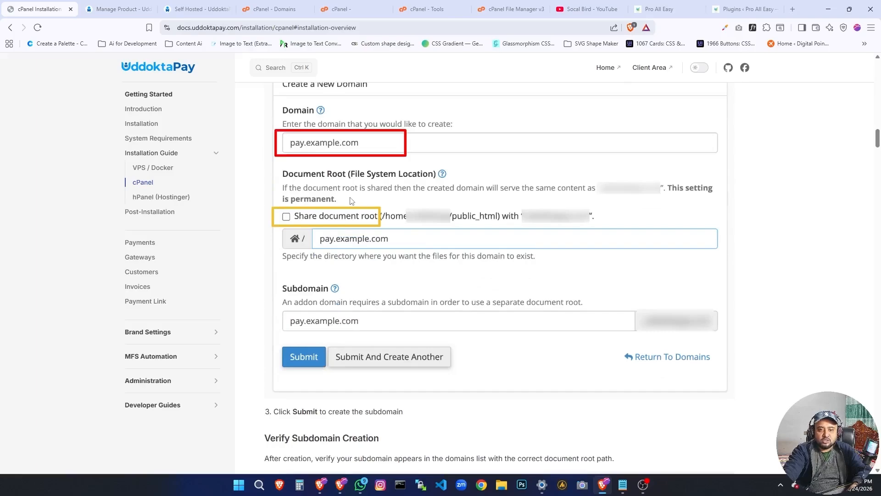
scroll(351, 201, up, 3)
scroll(350, 201, up, 9)
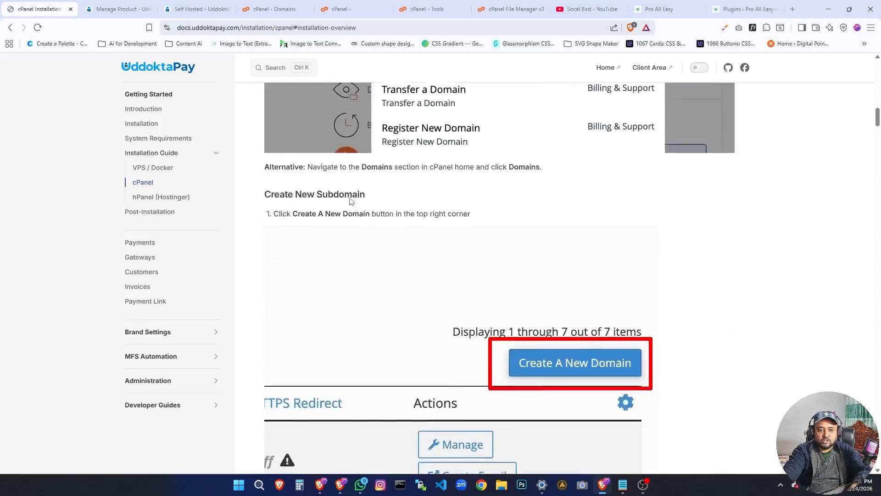
scroll(349, 197, up, 4)
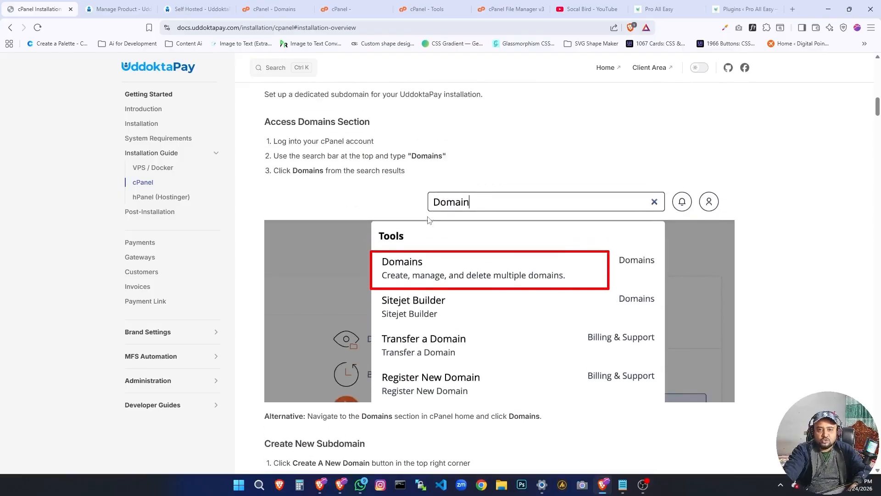
Switch to cPanel, search the tools for "domains" and open the Domains tool.
click(335, 6)
click(296, 7)
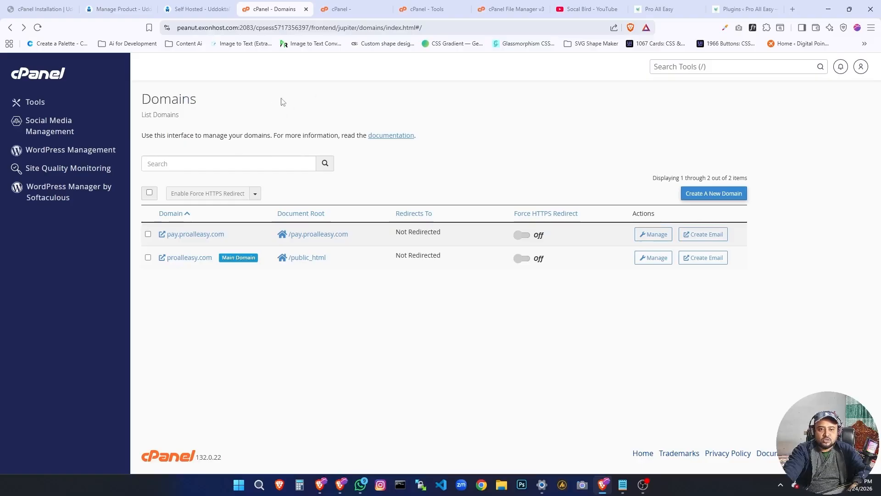
click(381, 7)
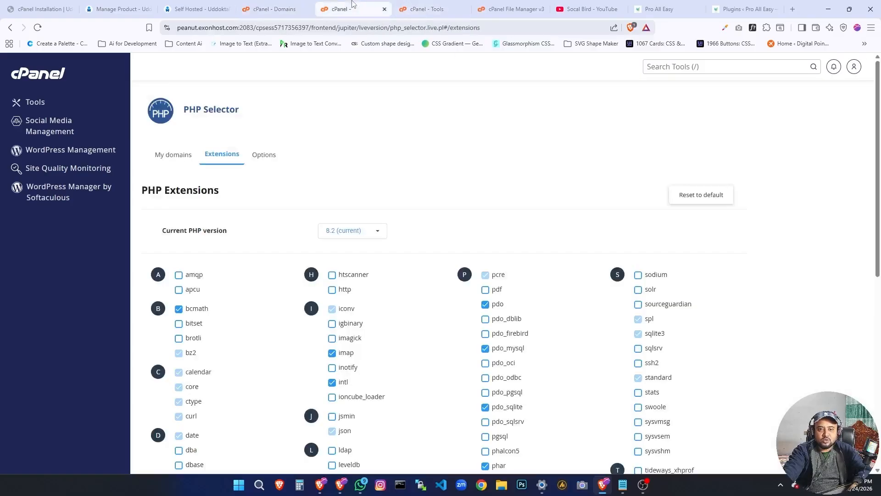
click(407, 4)
scroll(678, 207, up, 2)
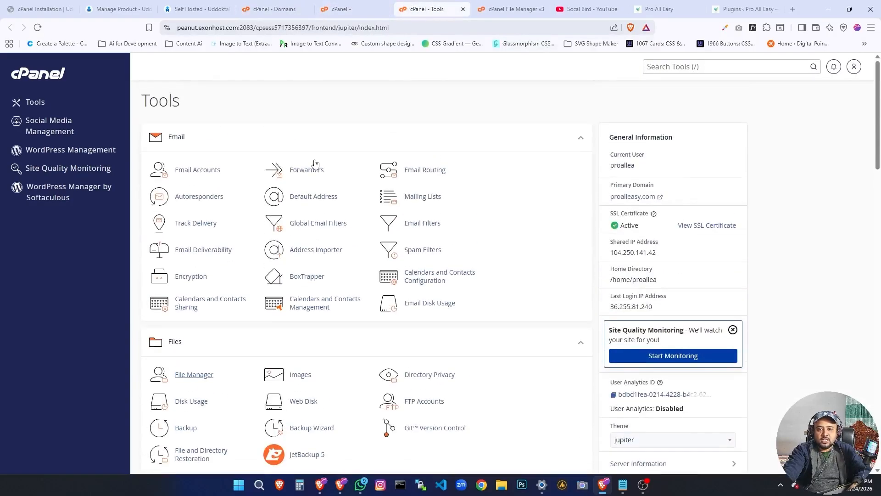
click(728, 72)
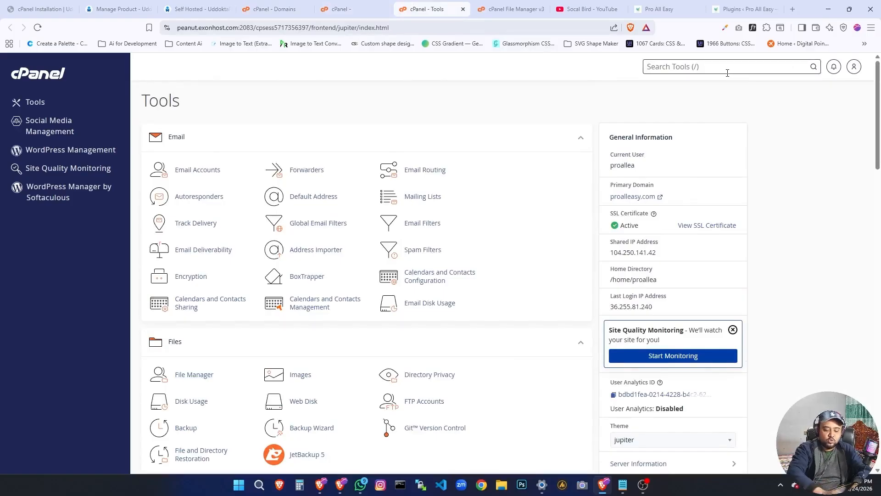
text(domains)
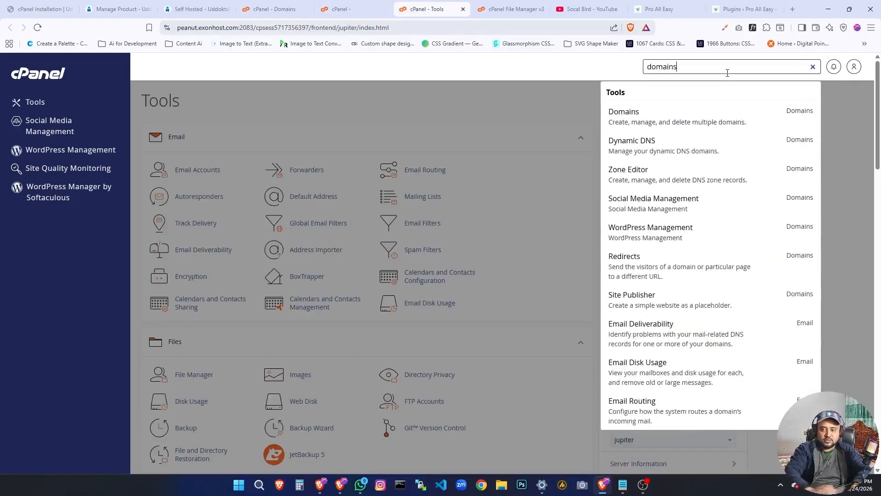
click(632, 117)
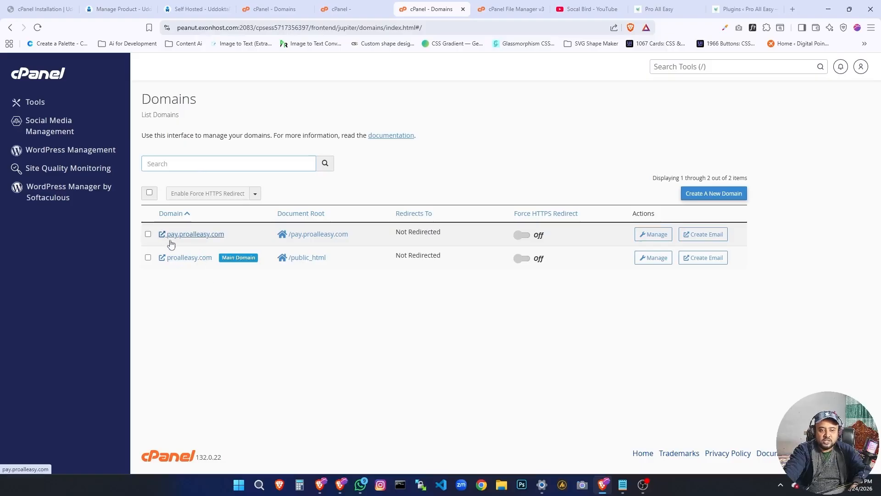
Start creating a new domain and fill in pay.proalleasy.com as the domain name.
click(713, 196)
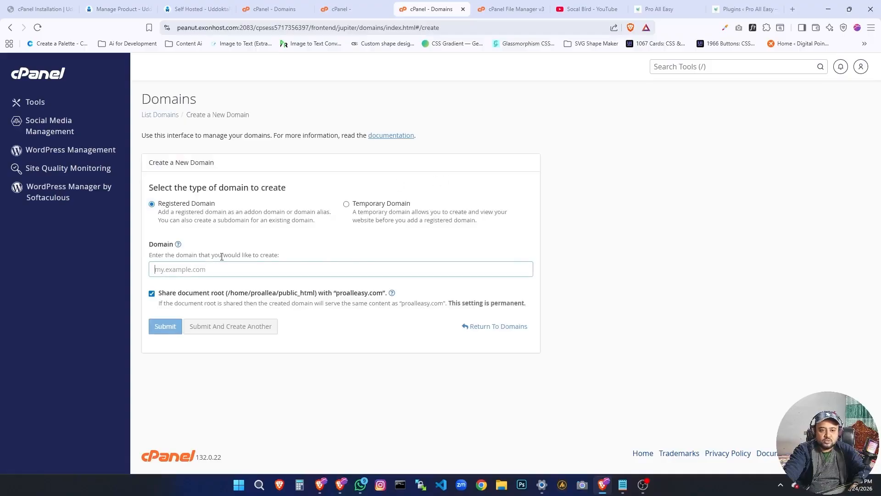
click(206, 269)
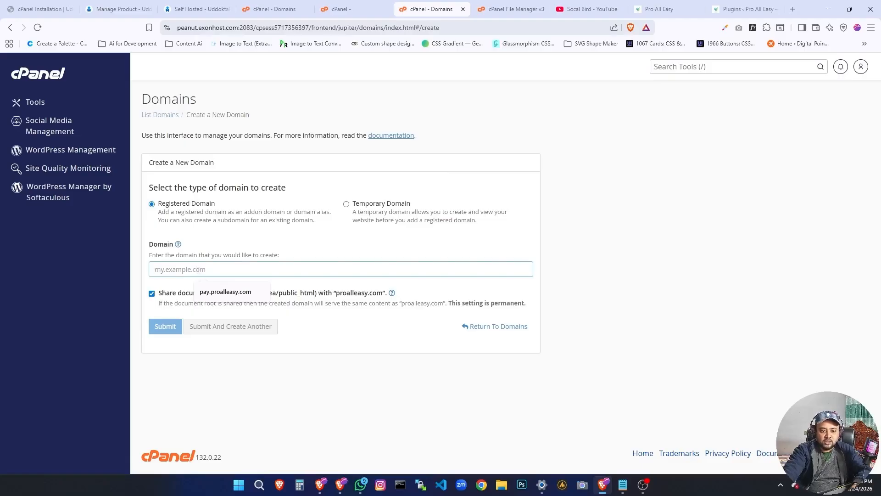
click(226, 292)
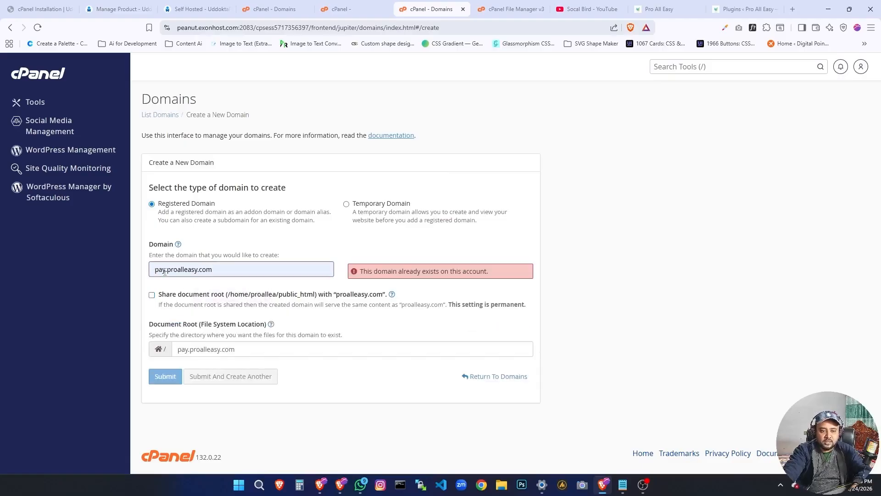
triple_click(390, 271)
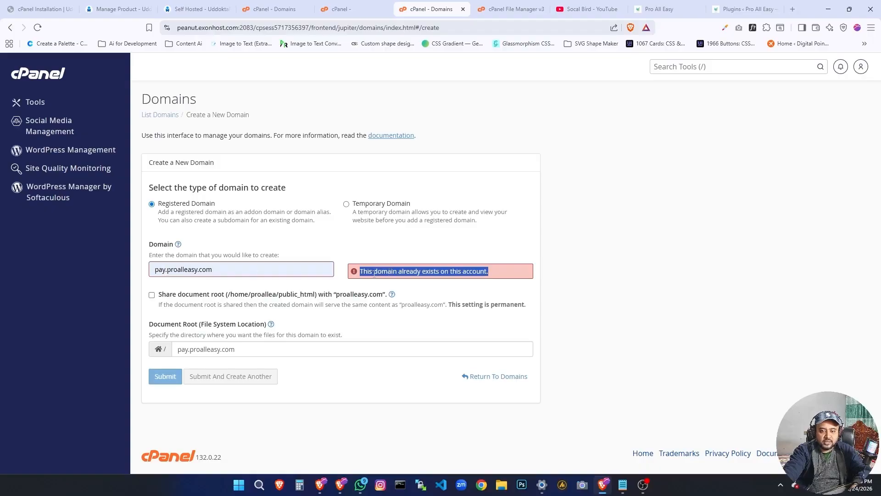
click(328, 271)
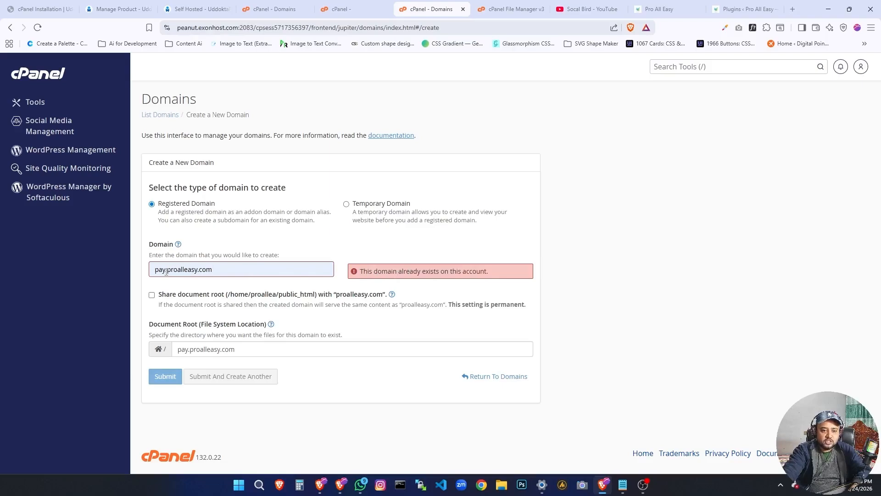
Clear the domain name of the new domain and enter pay.proalleasy.com again.
double_click(192, 270)
key(BackSpace)
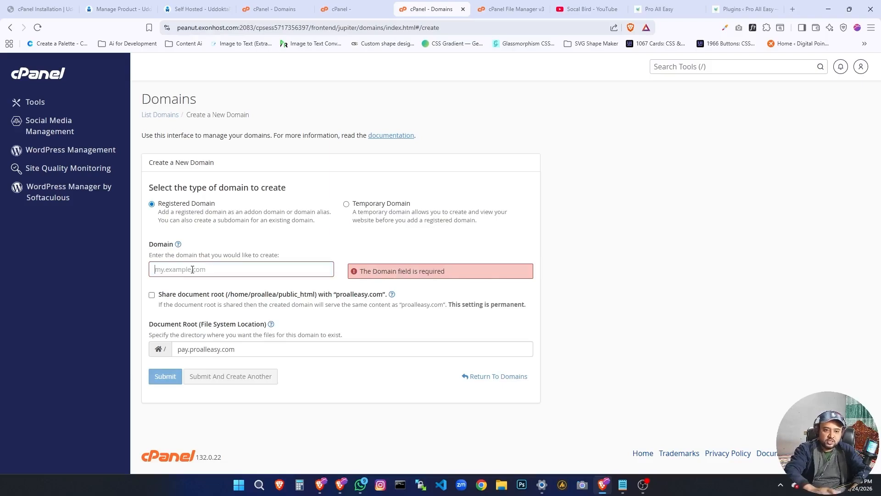
text(pay.)
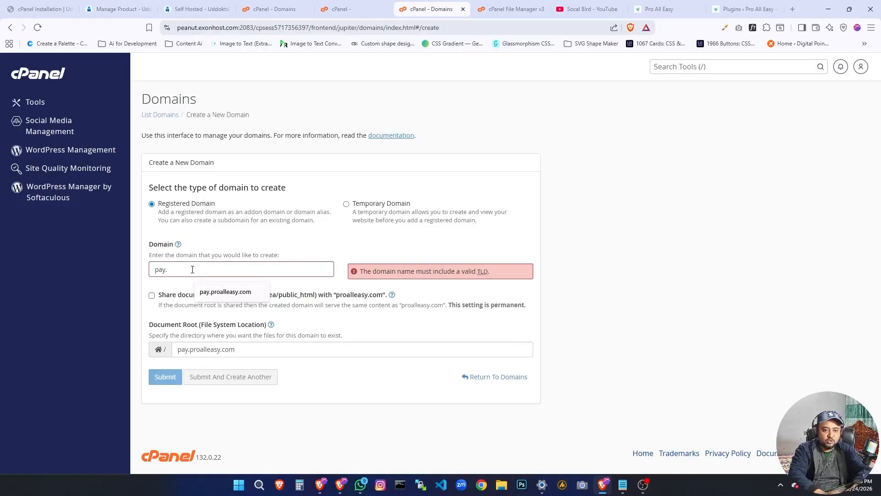
text(proal)
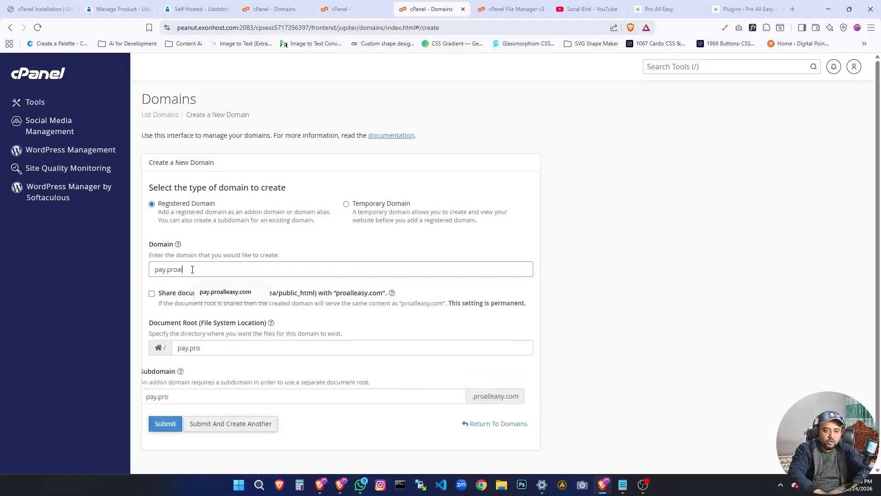
text(leasy.com)
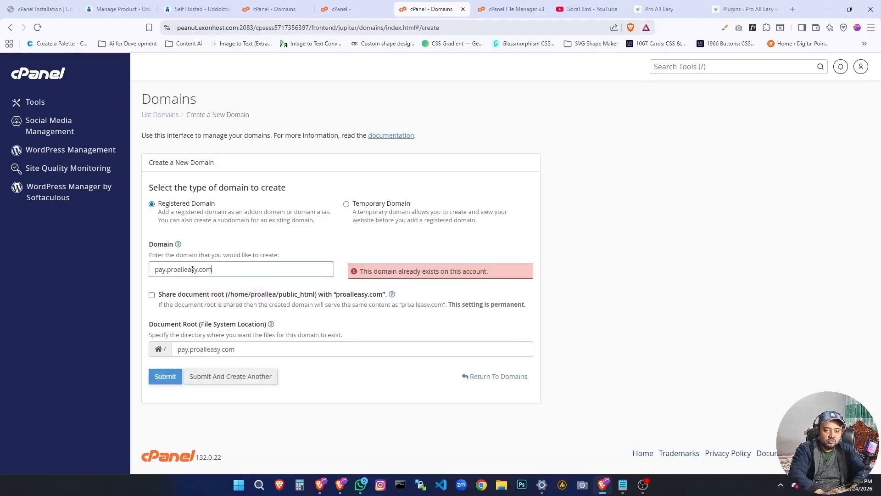
Replace the domain name in the new domain form with pay.socalbird.com.
key(BackSpace)
key(BackSpace)
key(BackSpace)
key(BackSpace)
key(BackSpace)
key(BackSpace)
key(BackSpace)
key(BackSpace)
key(BackSpace)
key(BackSpace)
key(BackSpace)
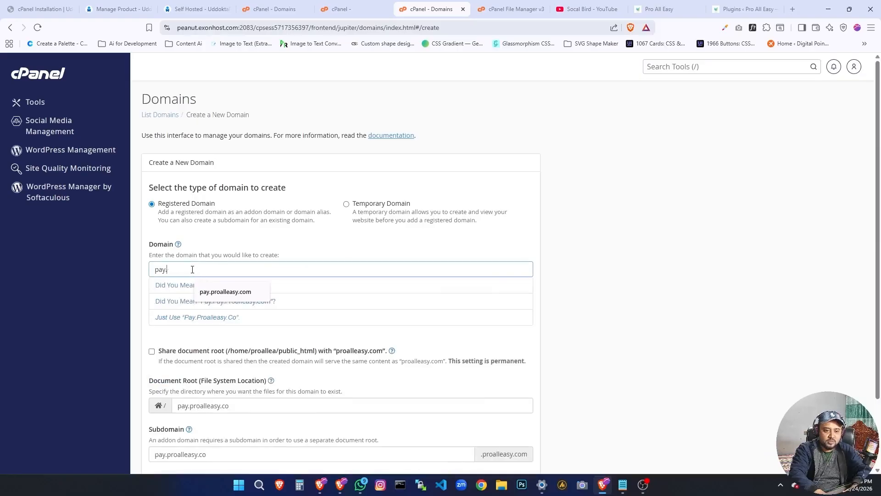
text(socalbird.c)
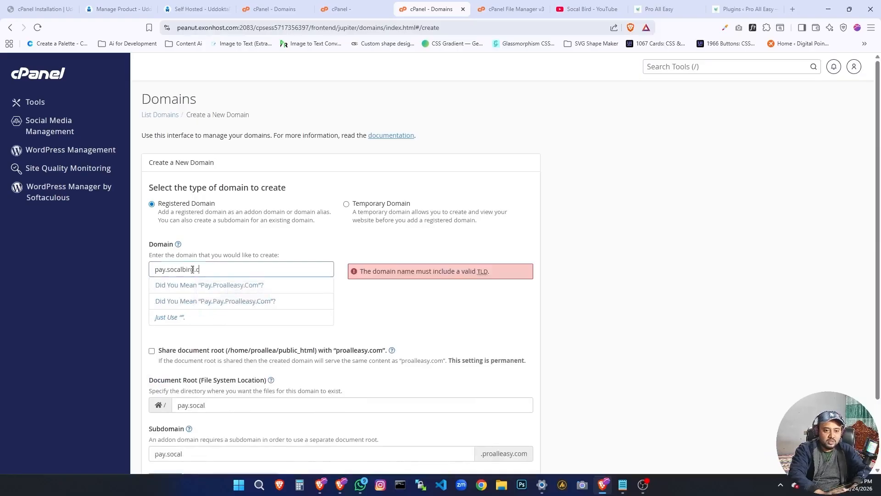
text(om)
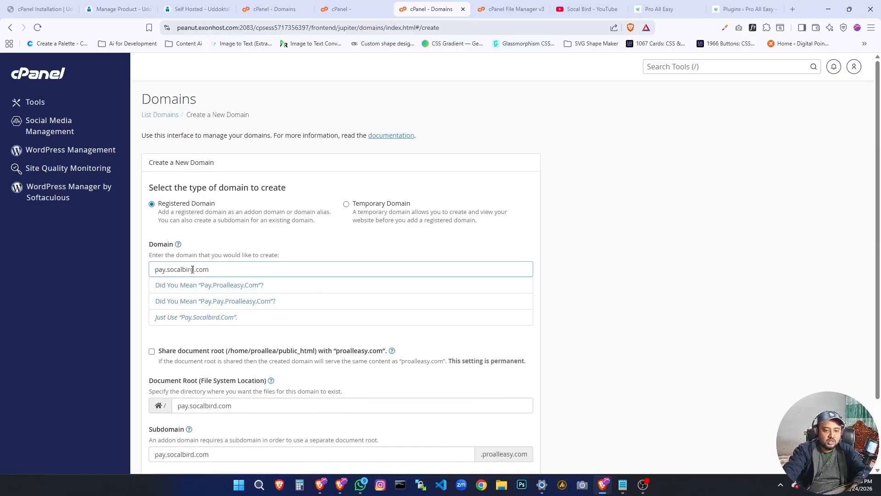
double_click(194, 269)
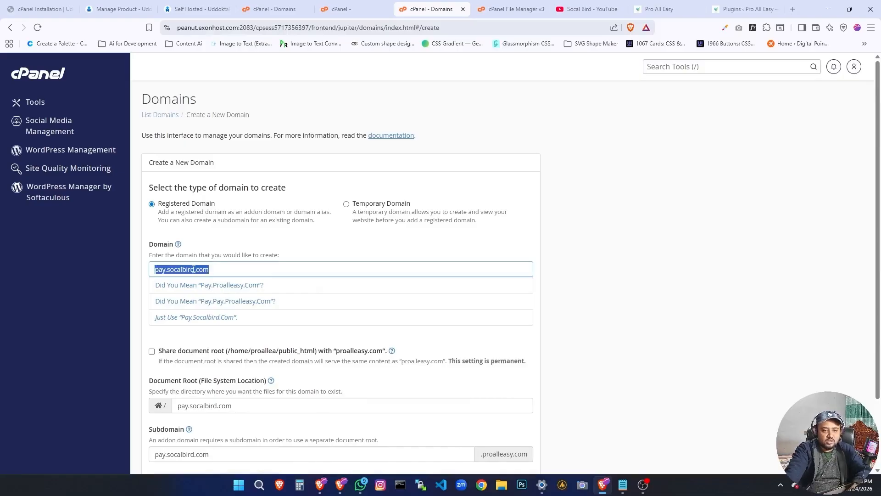
Look over the new domain form, leave it without submitting and return to the cPanel Tools page.
scroll(195, 276, down, 2)
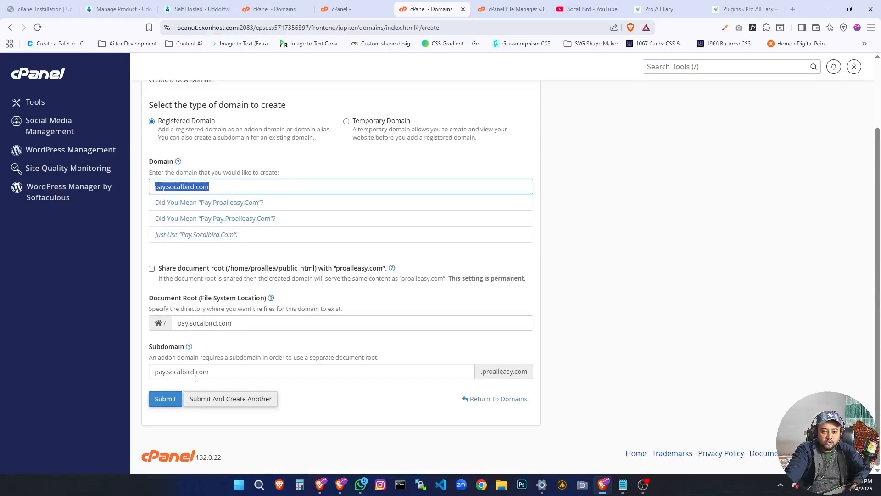
scroll(172, 411, up, 2)
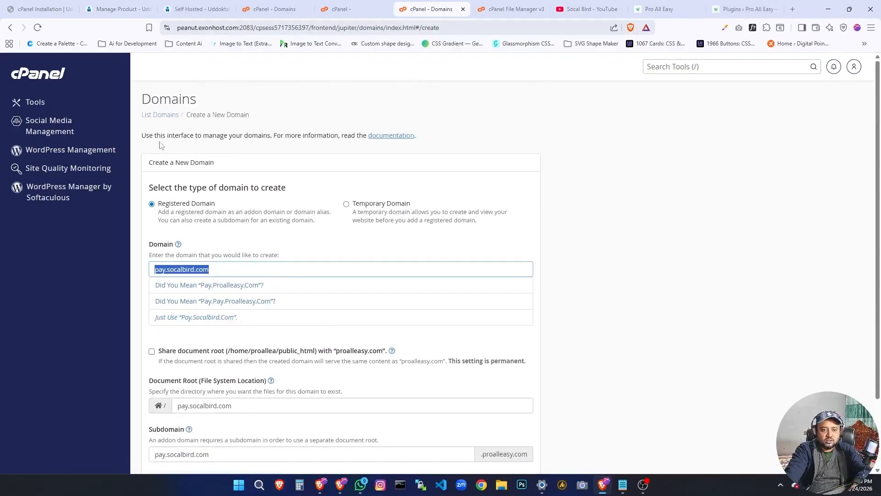
scroll(175, 266, down, 1)
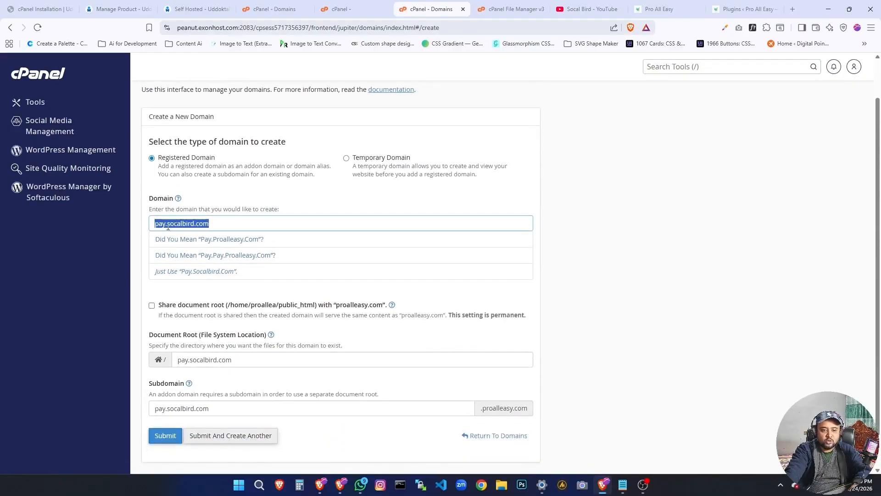
scroll(168, 226, up, 1)
scroll(197, 410, down, 2)
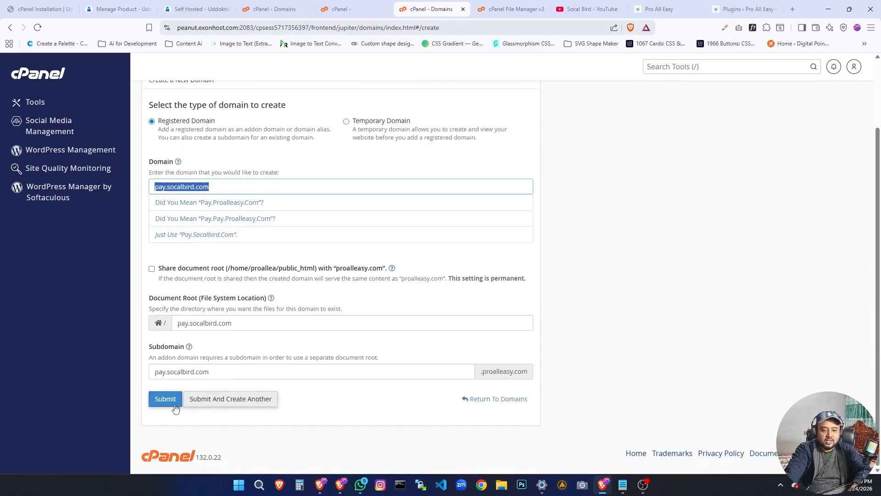
scroll(175, 409, up, 2)
click(157, 115)
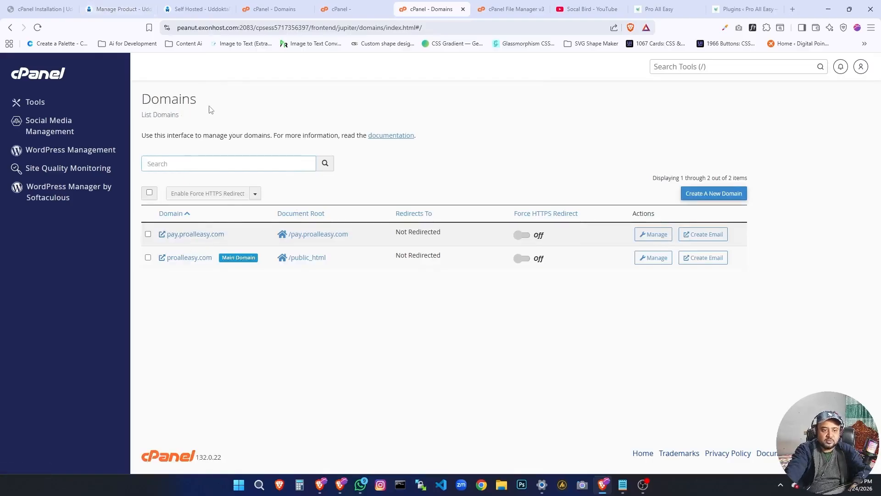
click(27, 74)
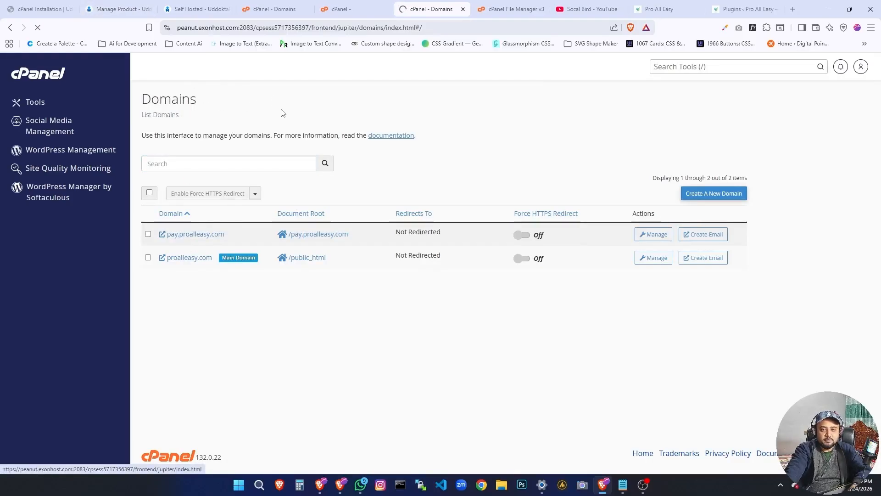
Switch to the UddoktaPay product page and examine its license key, downloads and API domains sections.
click(180, 5)
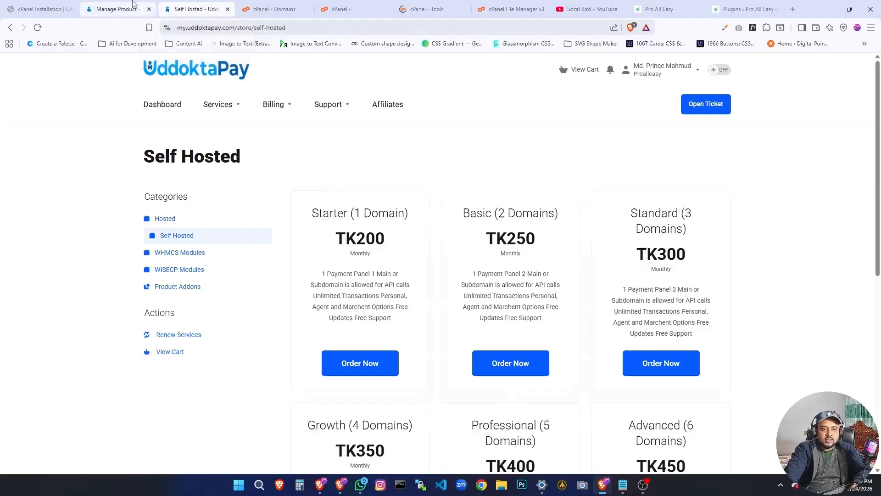
click(117, 9)
scroll(403, 324, down, 8)
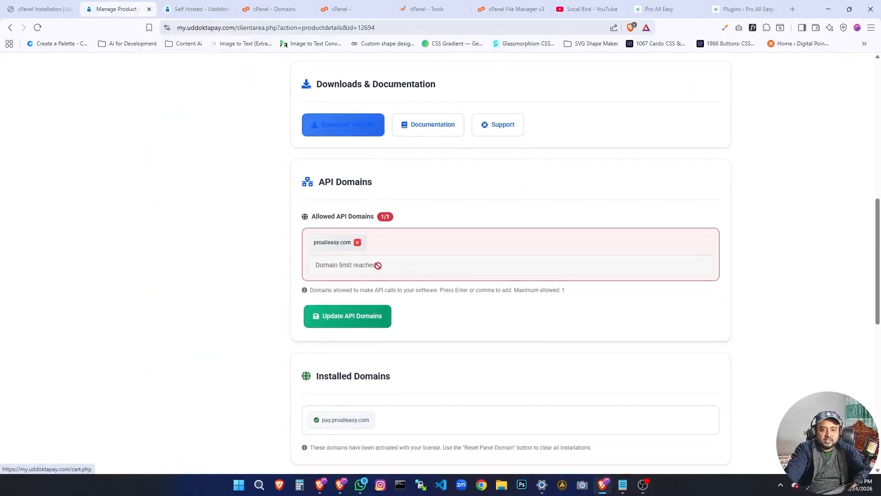
scroll(367, 239, up, 2)
click(335, 219)
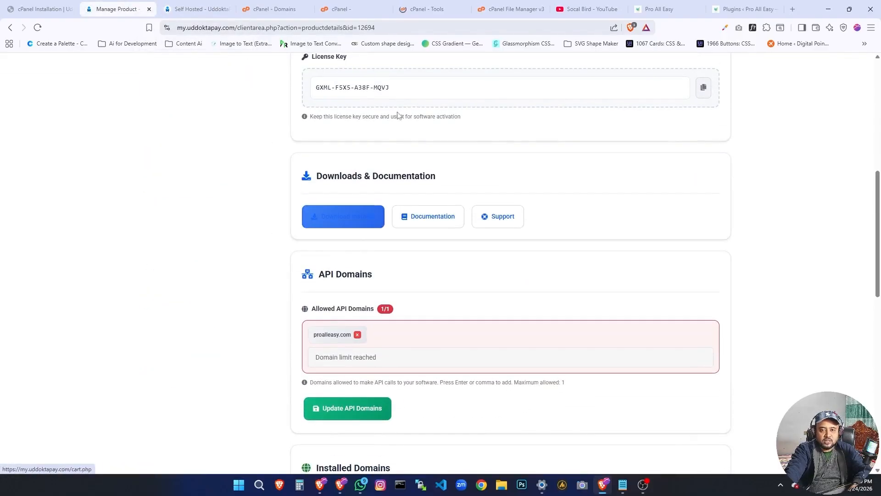
click(413, 9)
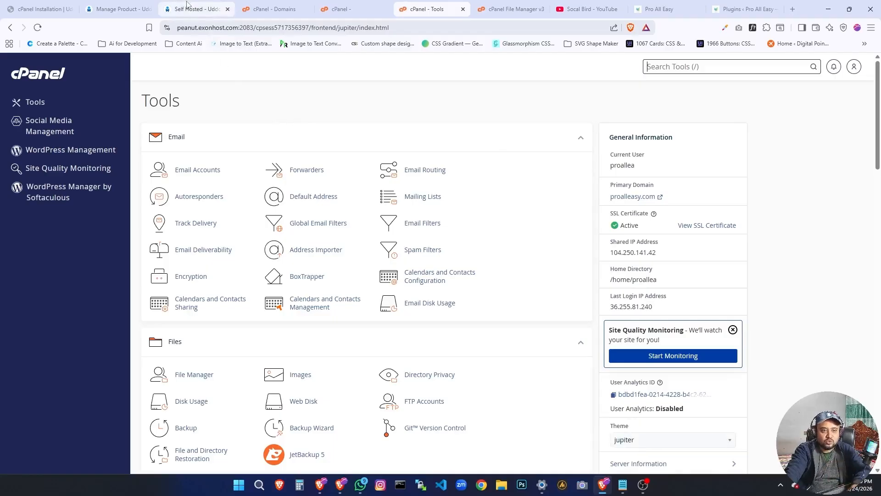
click(117, 9)
Go through My Services to the UddoktaPay product details and show the Downloads & Documentation section.
scroll(322, 238, up, 7)
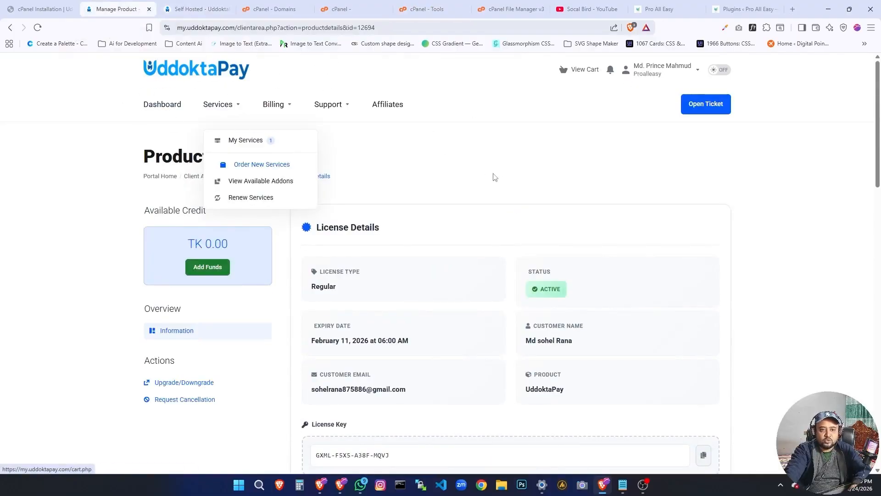
scroll(243, 227, down, 1)
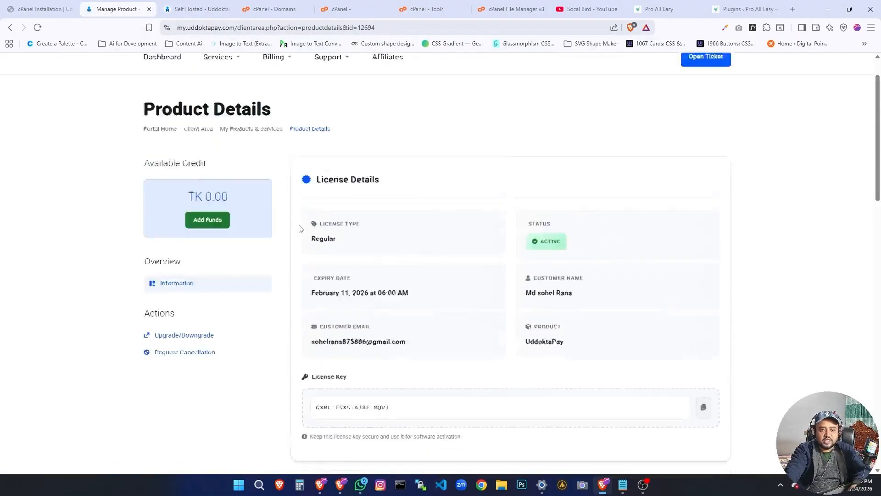
scroll(193, 207, up, 1)
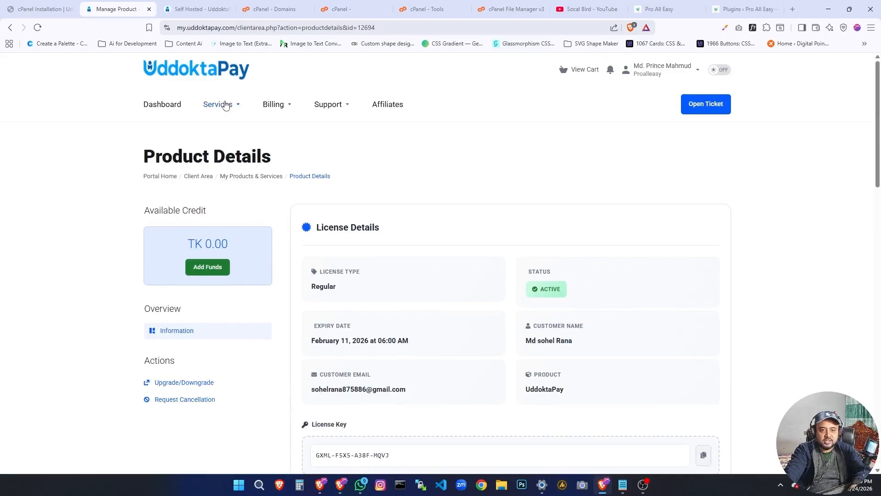
mouse_move(225, 104)
click(240, 140)
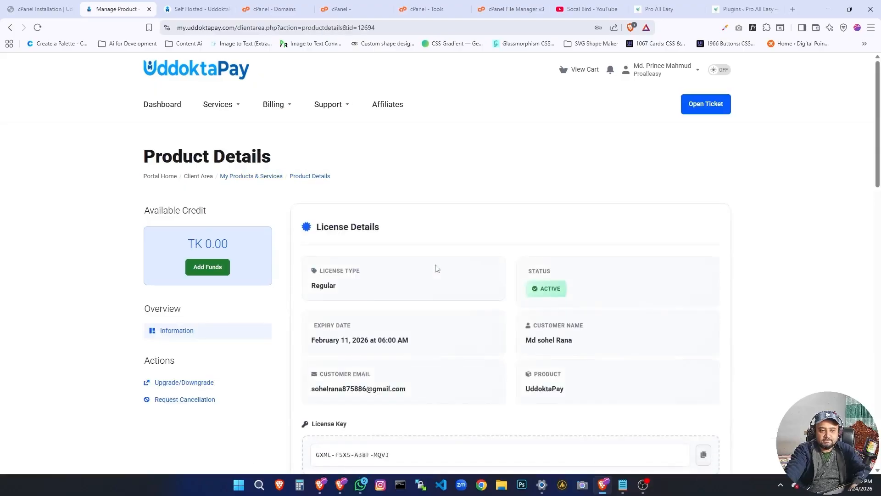
scroll(436, 269, down, 9)
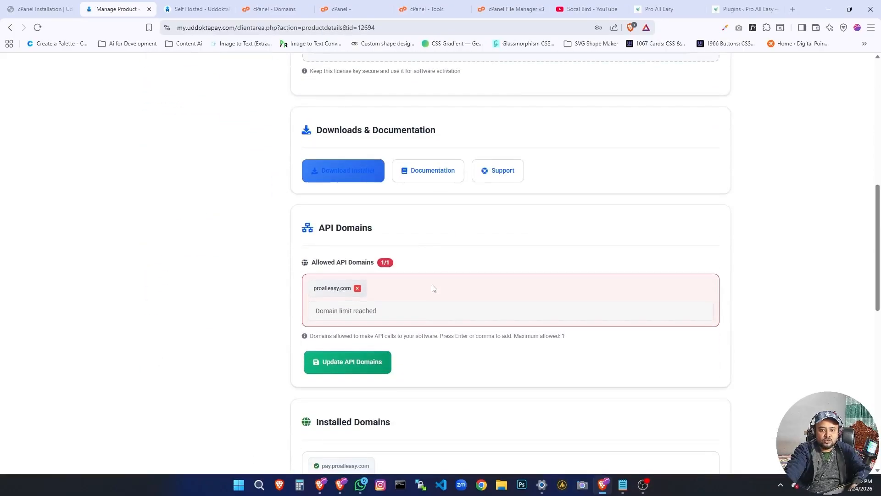
triple_click(348, 140)
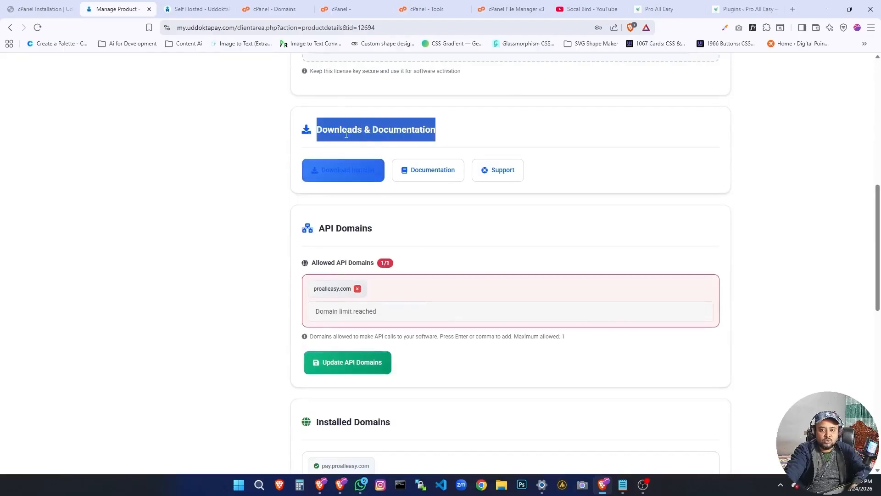
Open the product's documentation, look over its Introduction page and close it again.
click(429, 178)
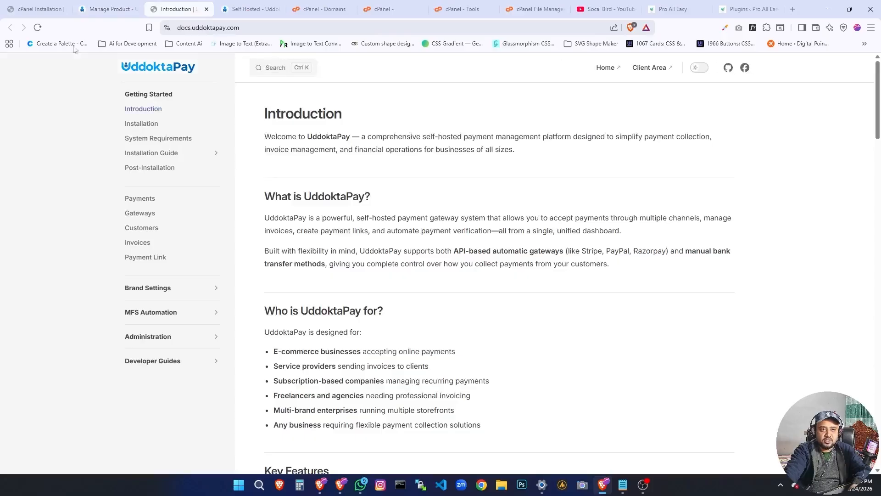
click(45, 9)
click(148, 5)
scroll(339, 249, down, 1)
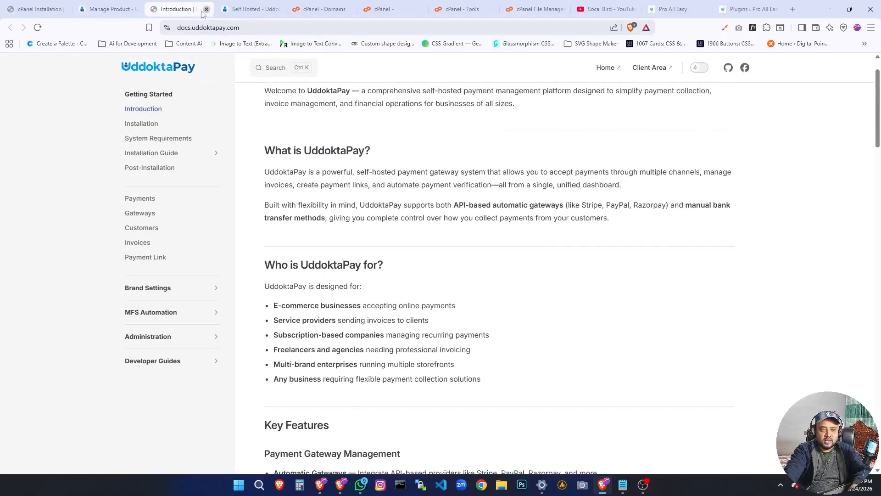
click(206, 9)
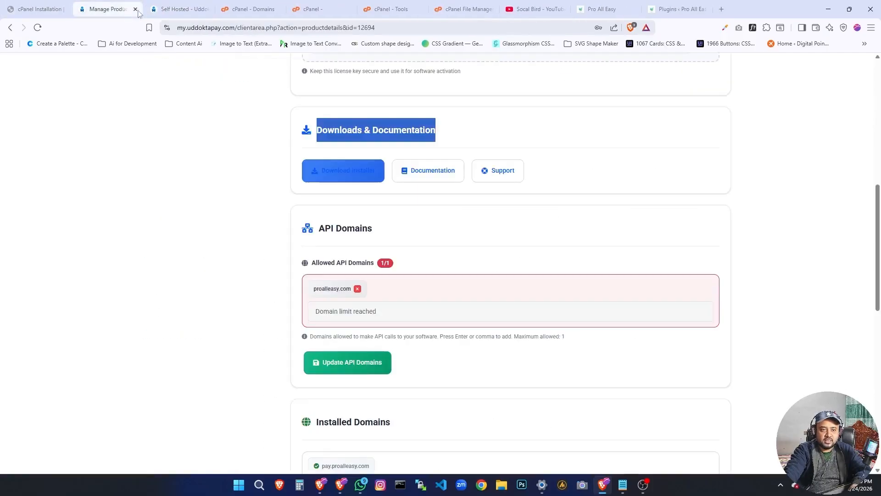
Download the installer as uddoktapay-installer.zip to the Downloads folder and check it in the browser's download list.
click(330, 172)
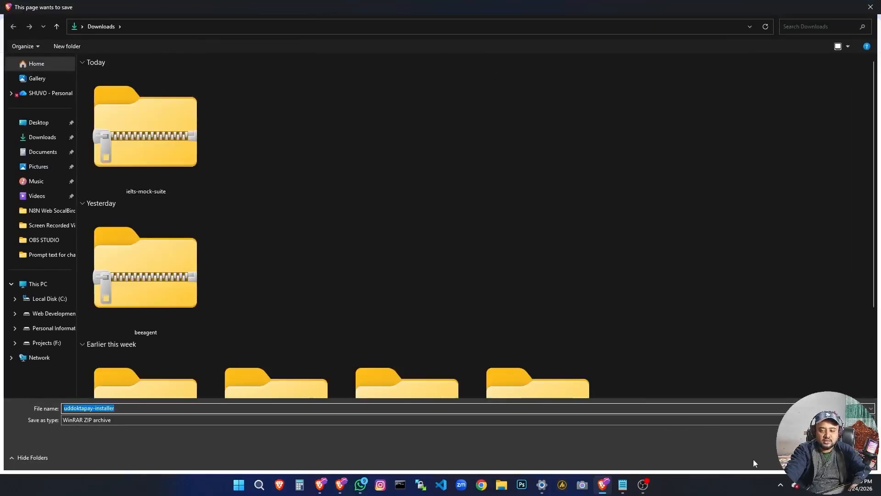
click(804, 458)
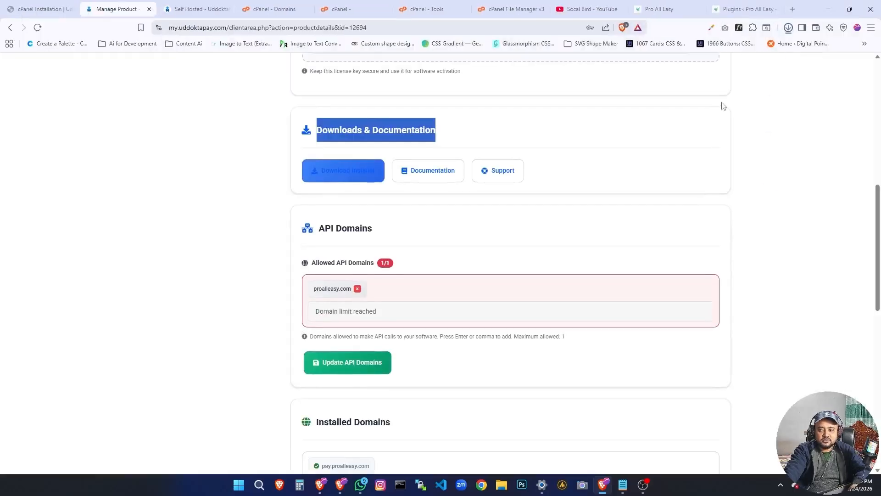
click(788, 27)
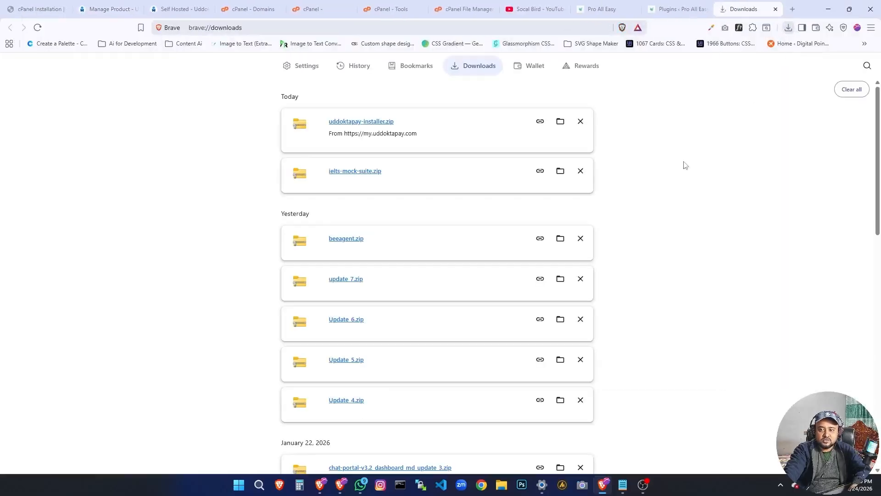
click(776, 10)
Return to the cPanel Tools page and open the File Manager.
click(281, 5)
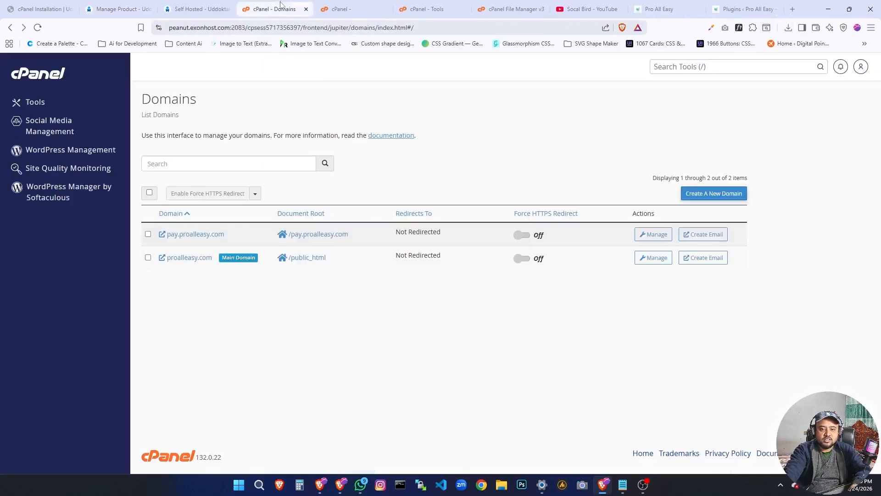
click(367, 7)
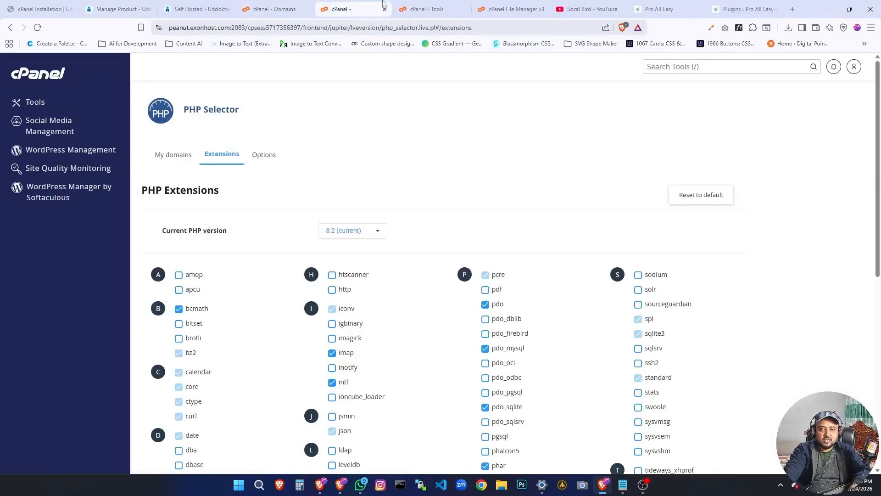
click(417, 10)
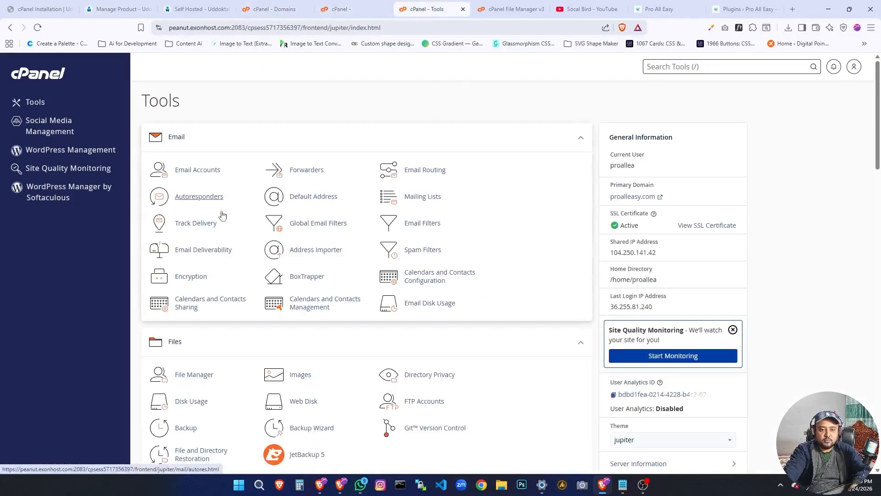
scroll(206, 289, down, 2)
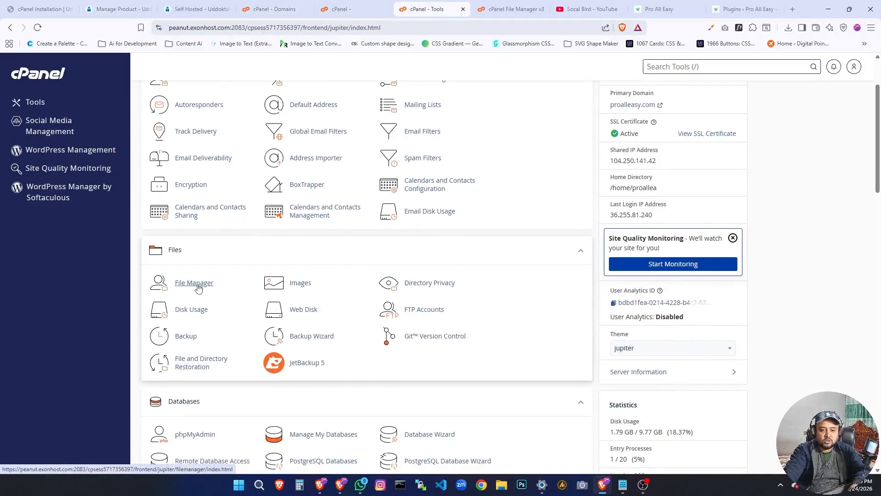
click(195, 283)
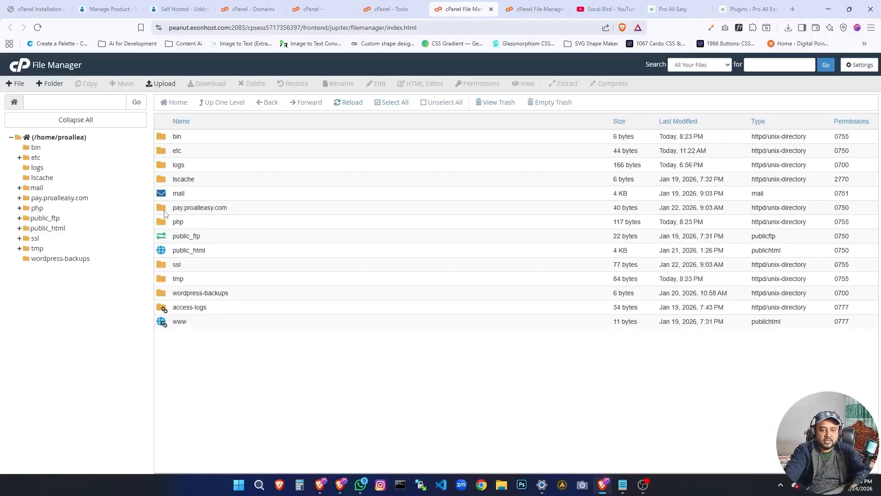
Mark the pay.proalleasy.com folder with a red rectangle in a screen capture and discard the capture.
key(Print)
mouse_move(135, 99)
mouse_down()
mouse_move(272, 288)
mouse_move(345, 371)
mouse_up()
click(354, 320)
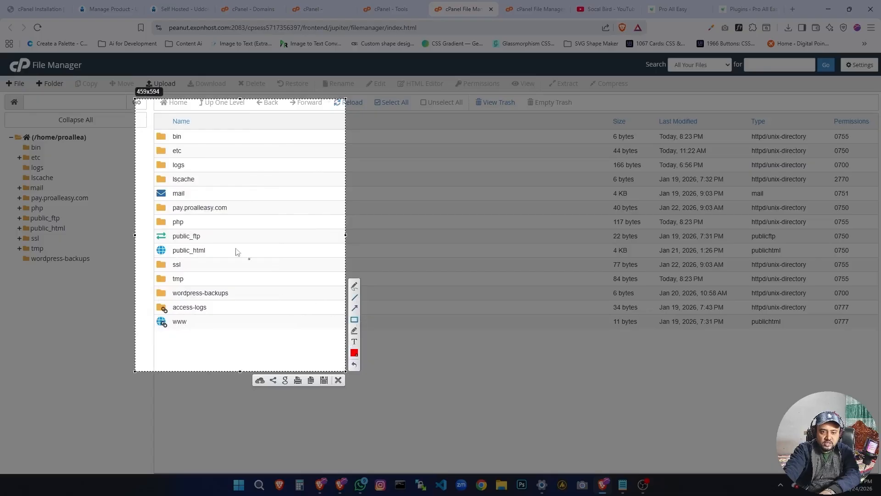
drag(154, 202, 328, 215)
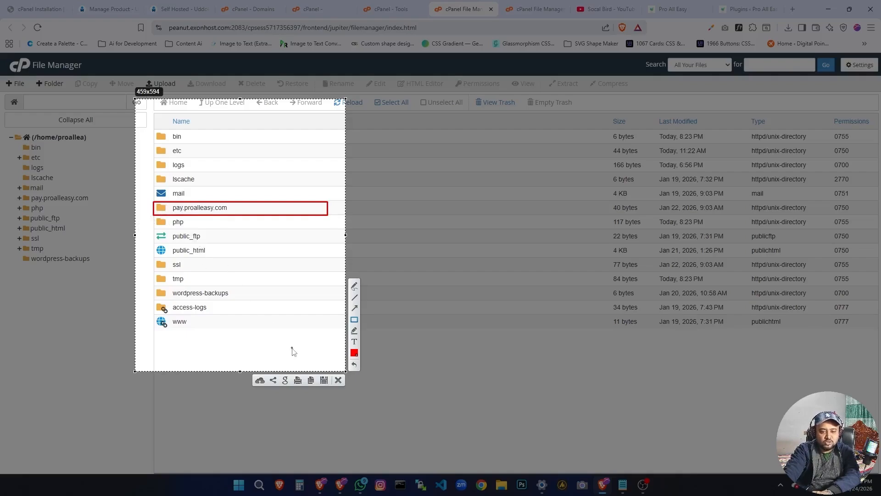
click(338, 380)
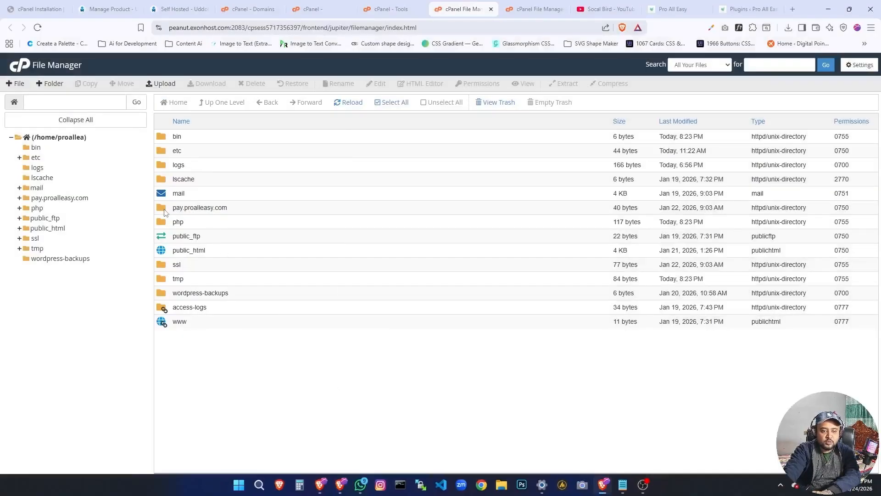
Upload uddoktapay-installer.zip from Downloads into the pay.proalleasy.com folder and return to the folder's file listing.
double_click(248, 207)
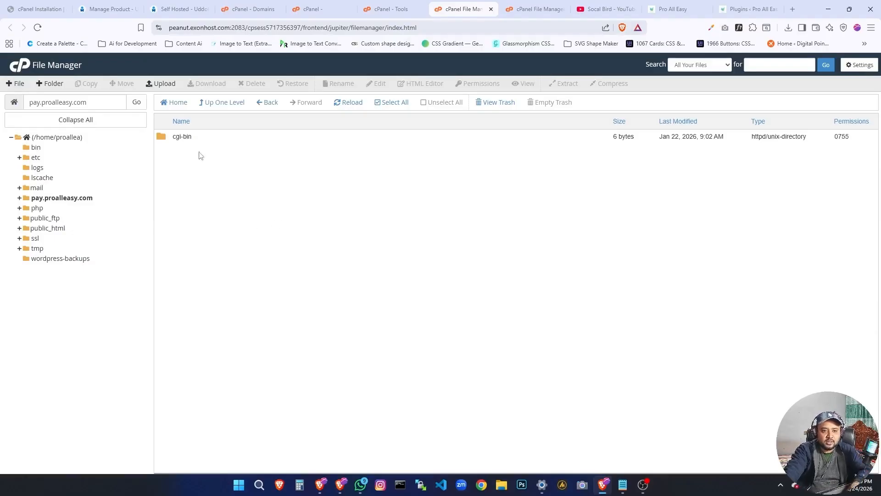
click(164, 83)
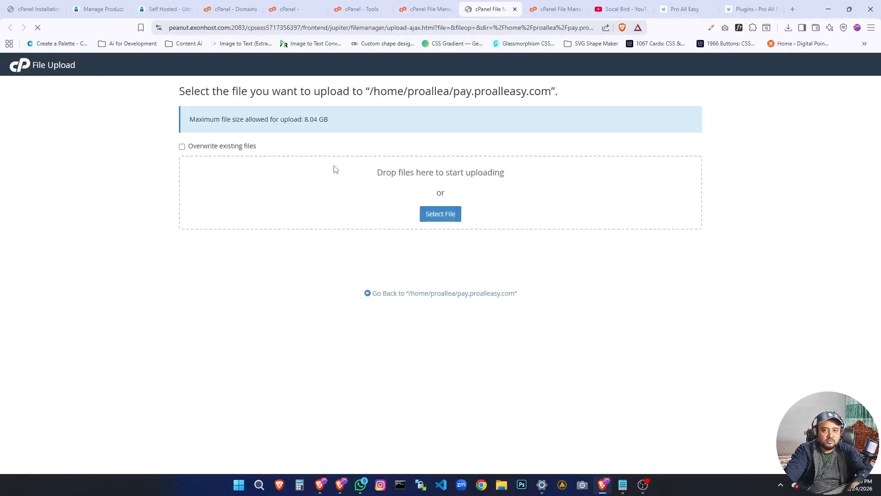
click(425, 220)
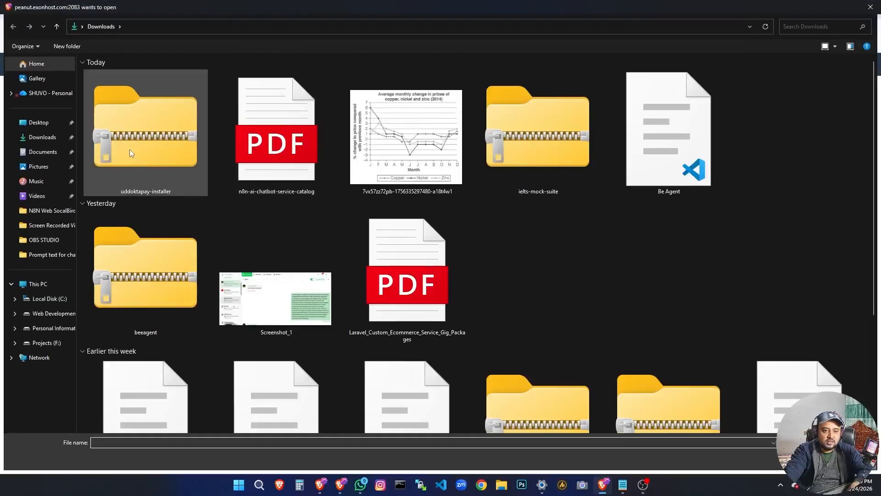
double_click(138, 181)
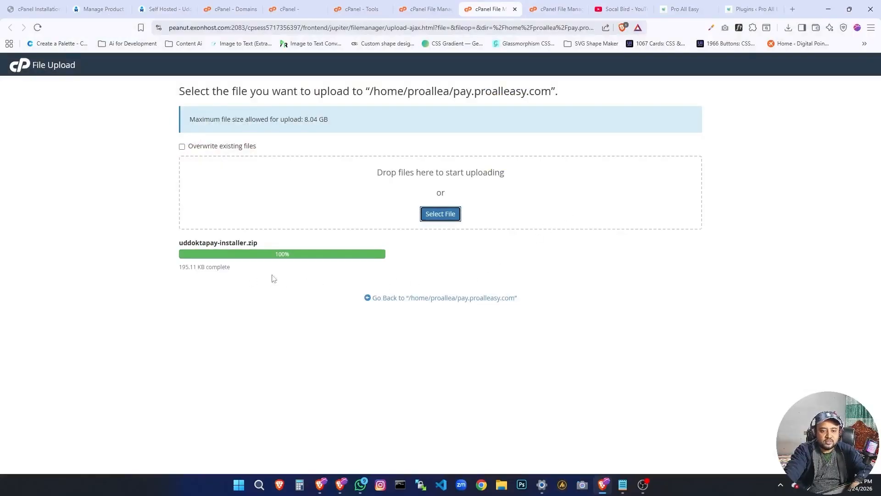
click(402, 299)
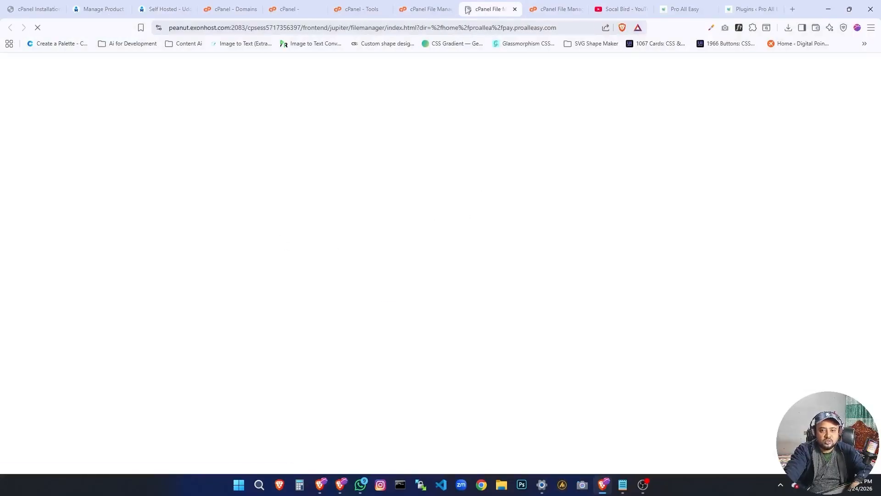
click(427, 4)
click(491, 14)
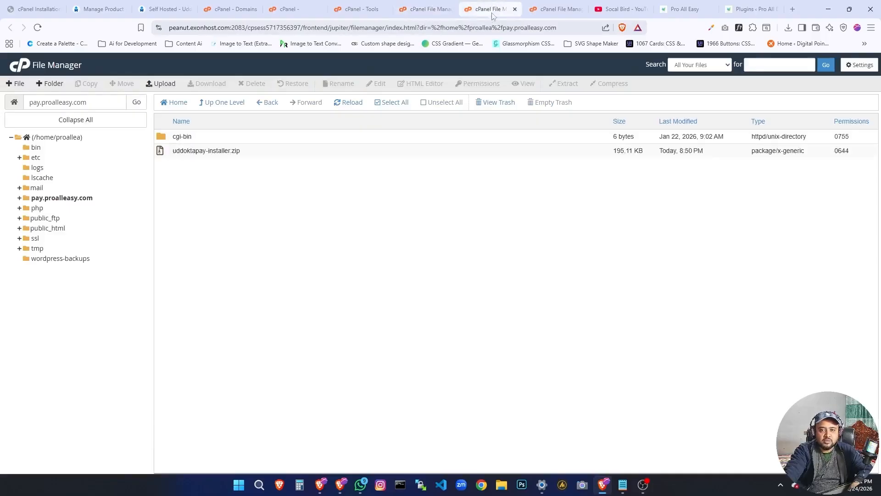
click(450, 9)
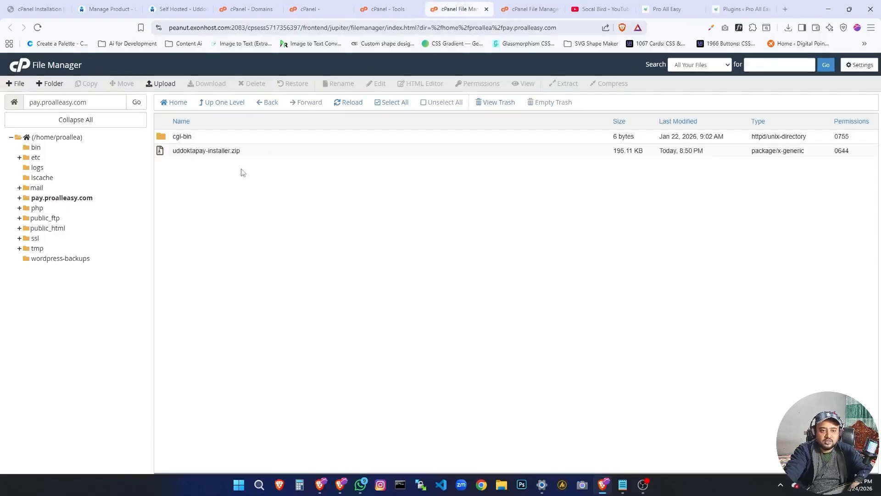
Extract uddoktapay-installer.zip into /pay.proalleasy.com and dismiss the extraction results.
click(226, 151)
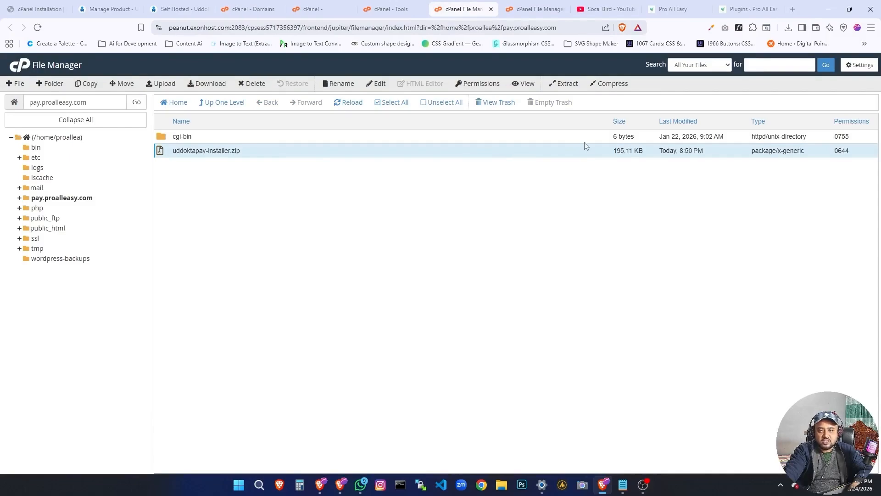
click(568, 84)
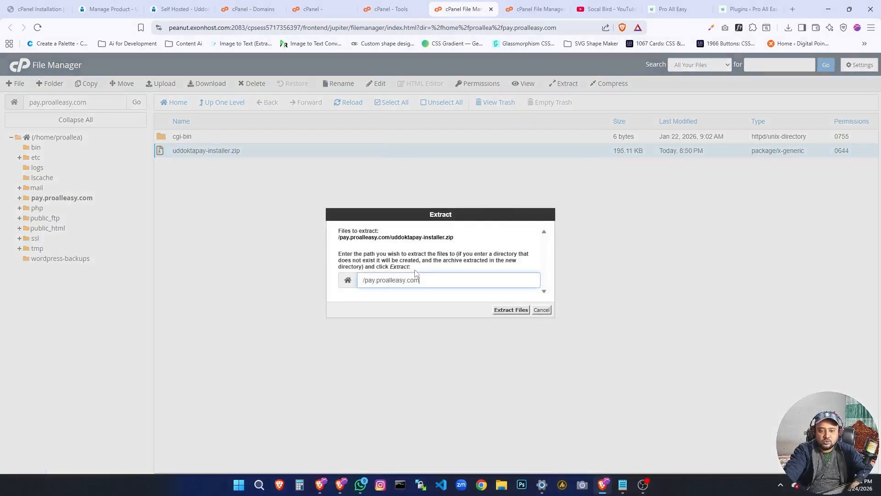
drag(420, 281, 363, 283)
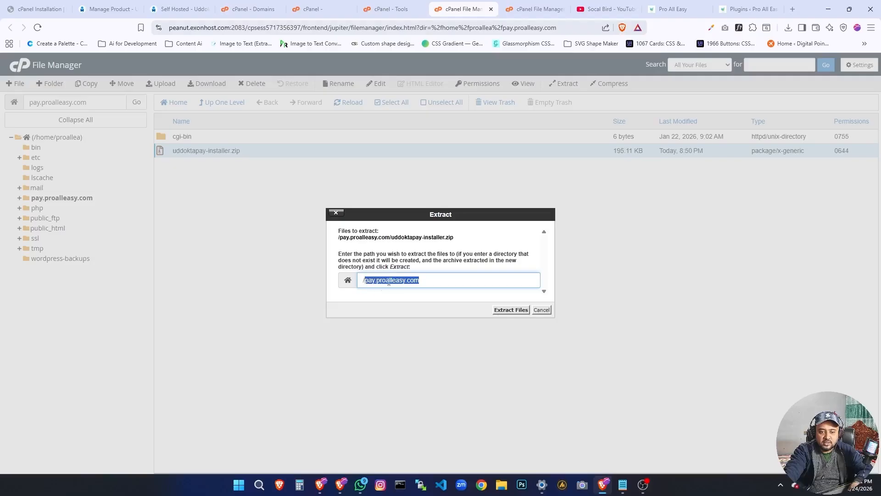
click(507, 311)
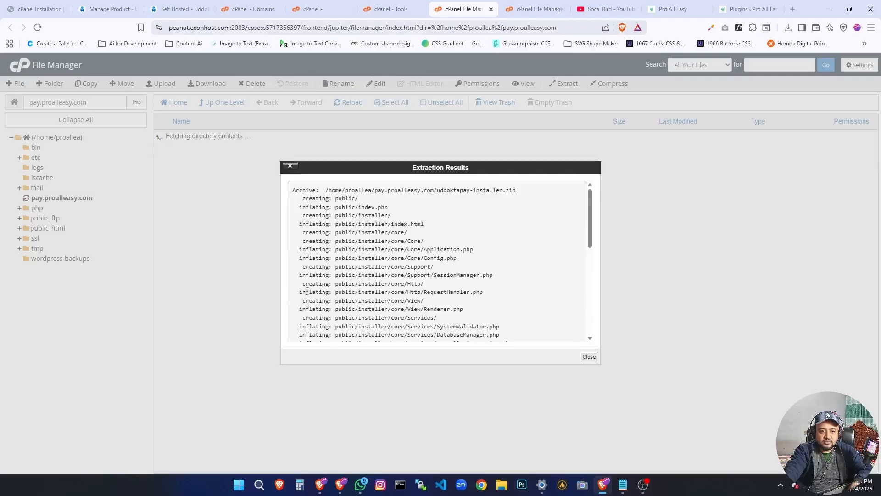
click(588, 357)
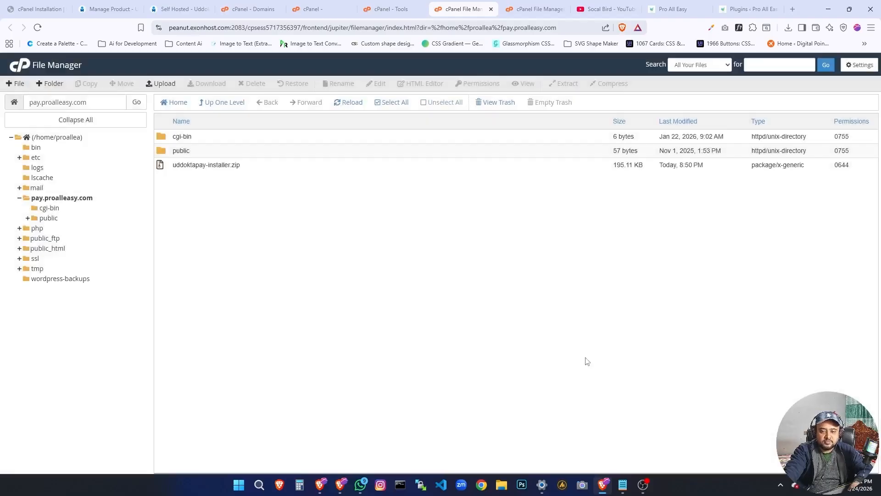
Delete uddoktapay-installer.zip from the pay.proalleasy.com folder, skipping the trash.
click(169, 169)
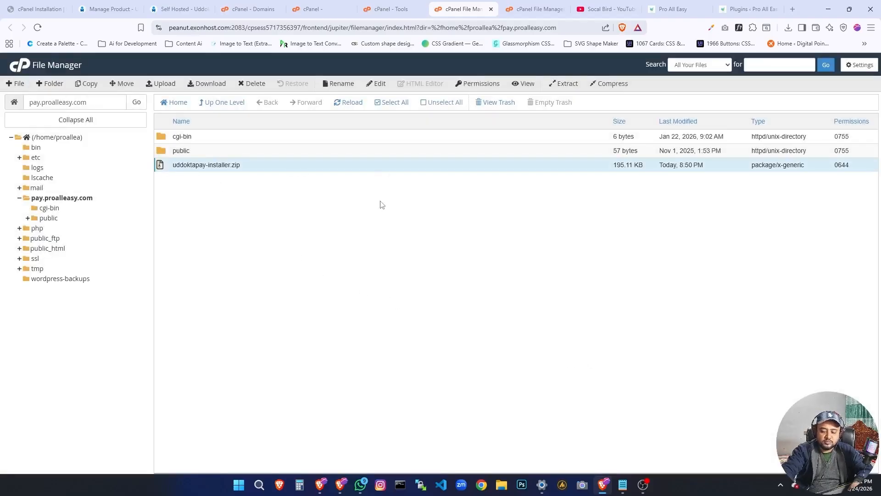
key(Delete)
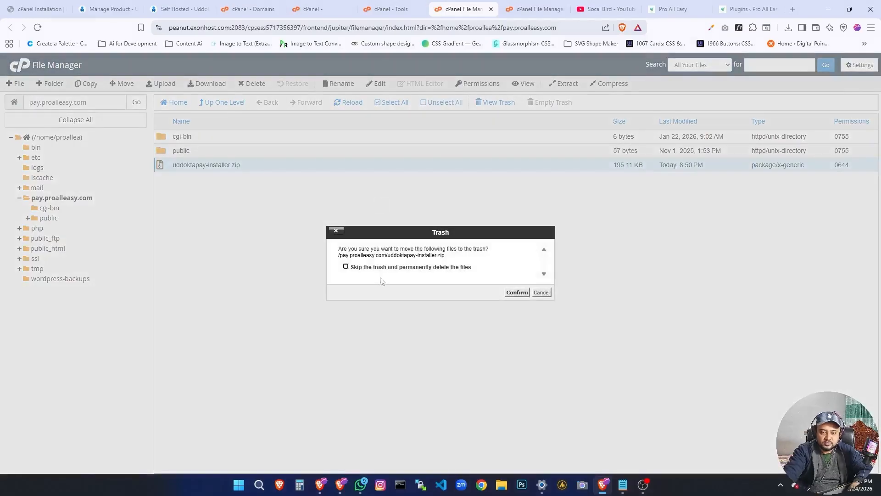
click(428, 271)
click(517, 292)
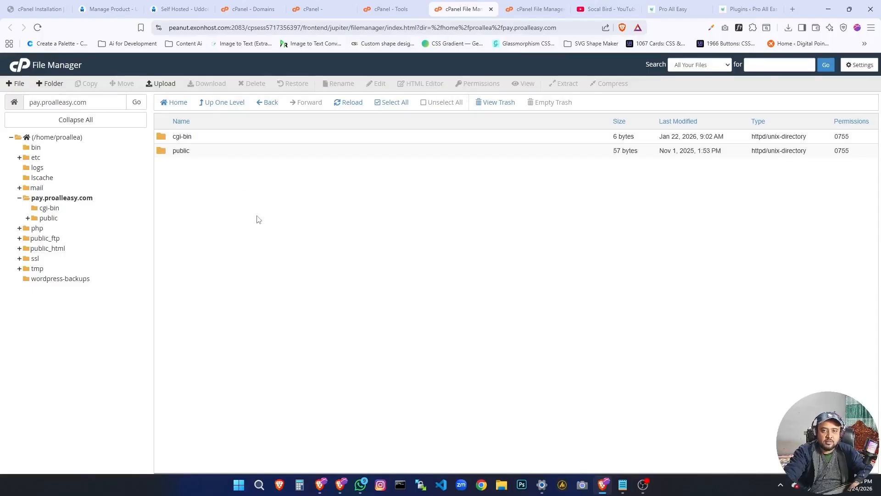
Copy the name Database Wizard from the Notepad notes, search the cPanel tools for it and open the wizard.
click(621, 484)
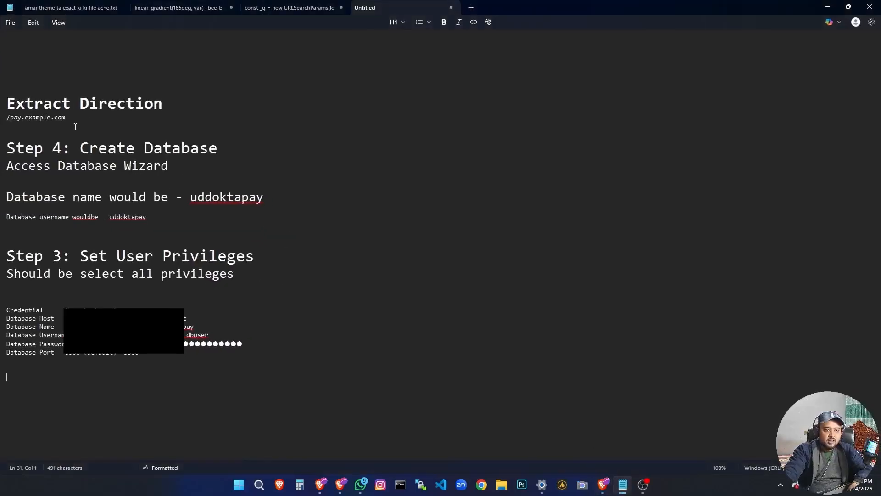
drag(75, 118, 2, 114)
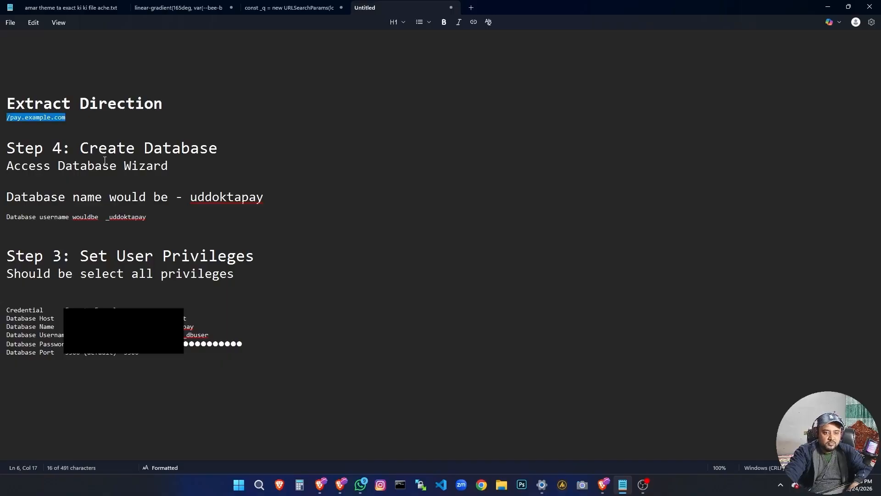
drag(58, 166, 170, 165)
key(ctrl+c)
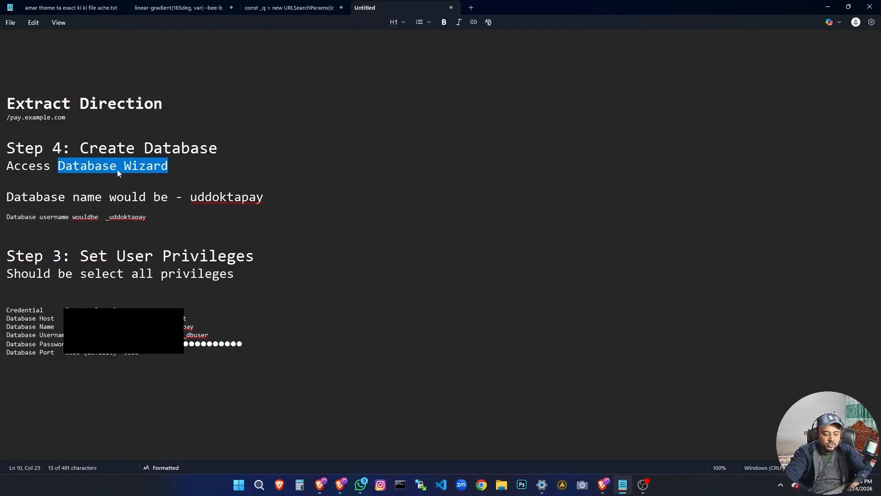
click(605, 484)
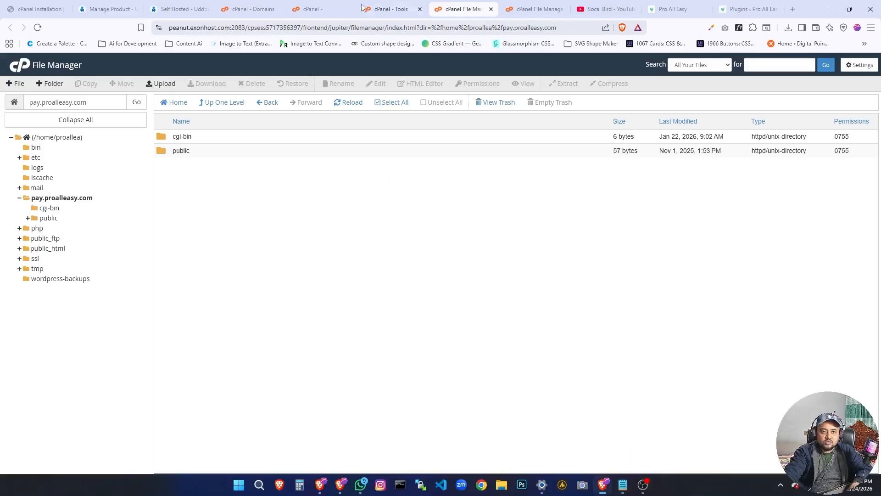
click(347, 8)
click(384, 9)
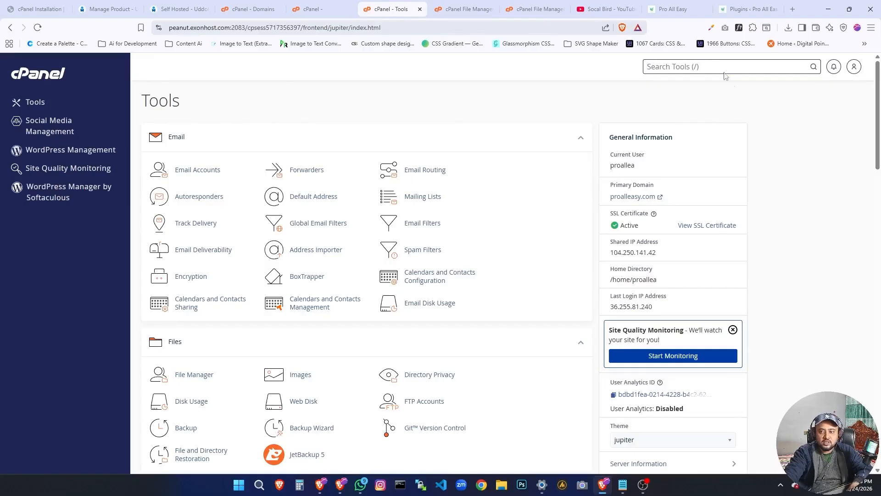
key(ctrl+v)
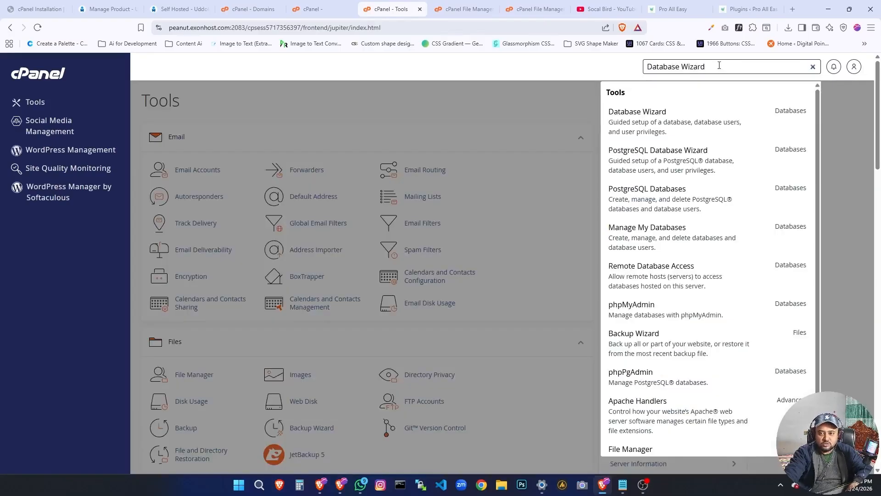
click(747, 131)
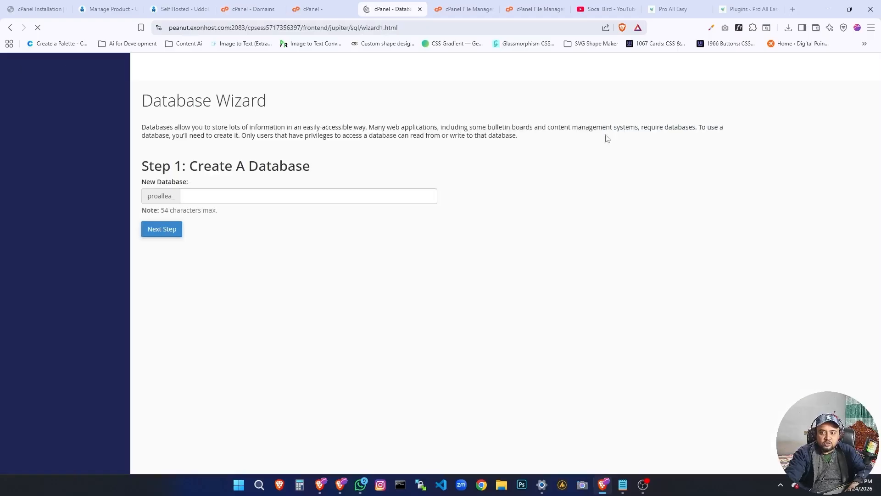
Create a new database named uddoktapay after the proallea_ prefix, copying the name from the Notepad notes.
click(222, 200)
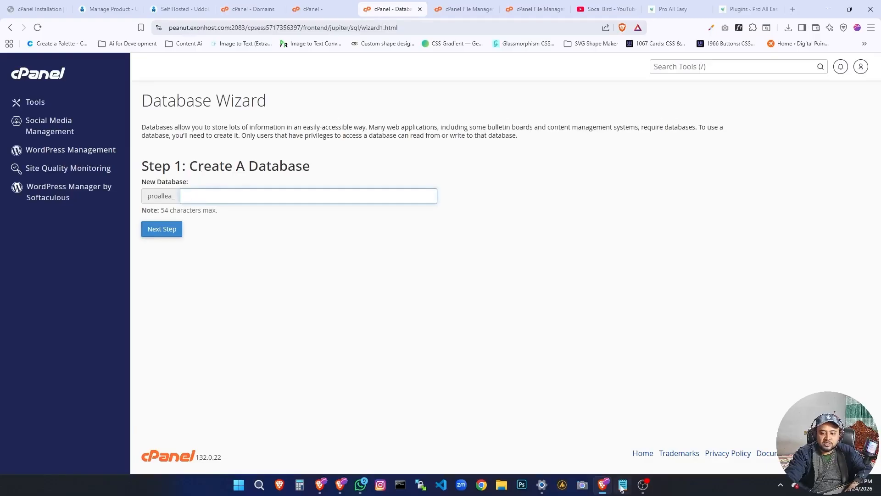
mouse_move(622, 491)
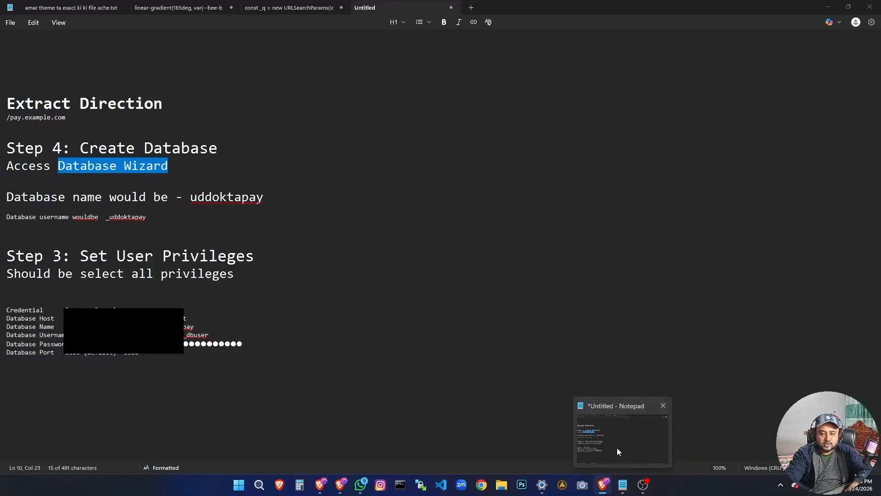
click(617, 448)
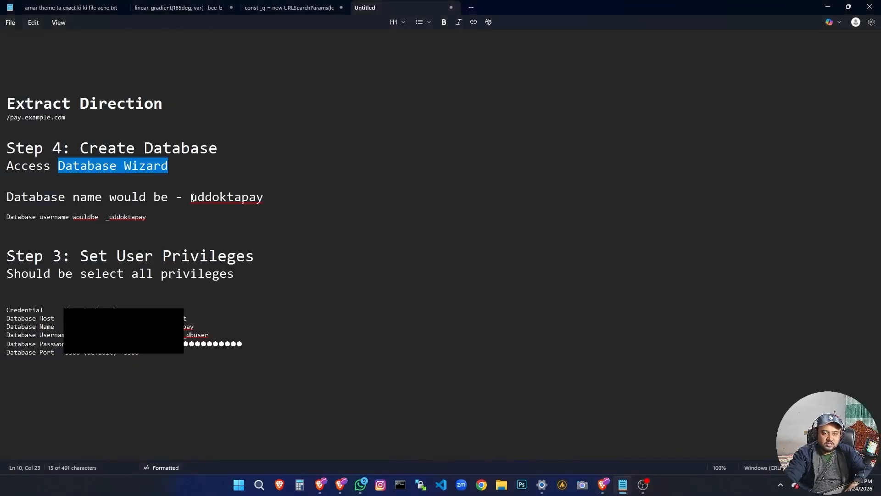
drag(193, 198, 265, 198)
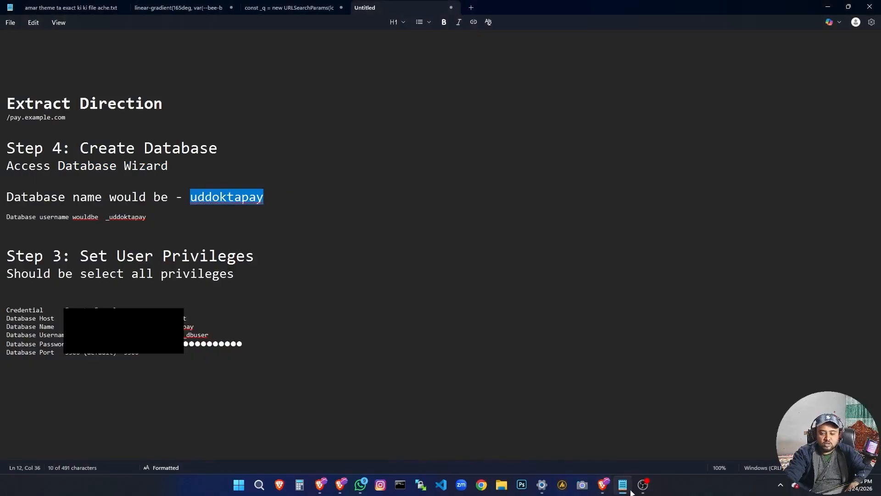
click(607, 490)
text(uddoktapay)
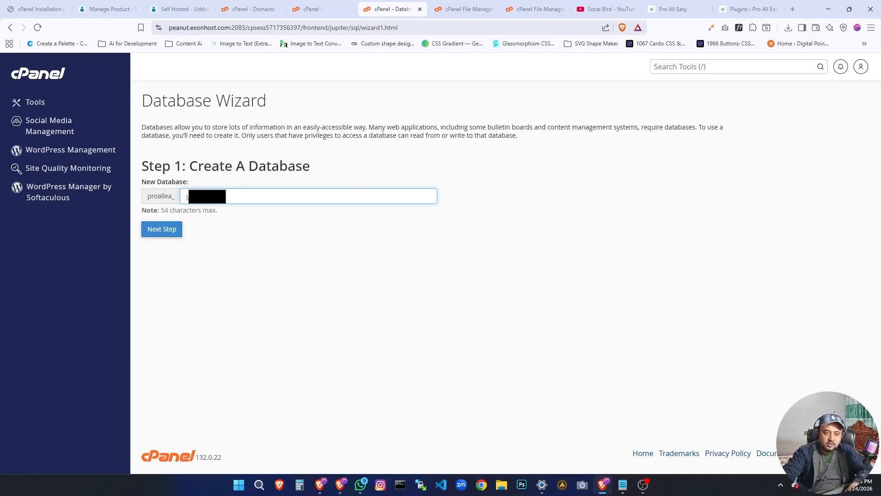
click(161, 229)
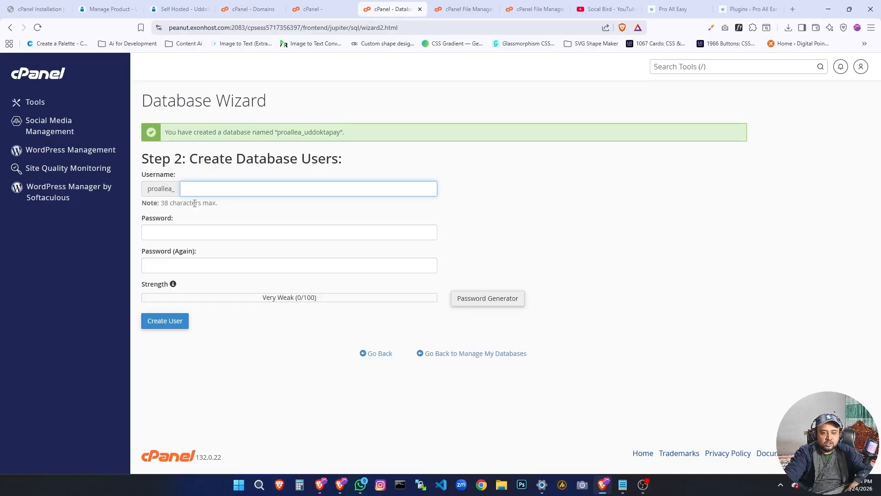
Copy the name uddoktapay from the Notepad notes and enter it as the database username after the proallea_ prefix.
click(622, 487)
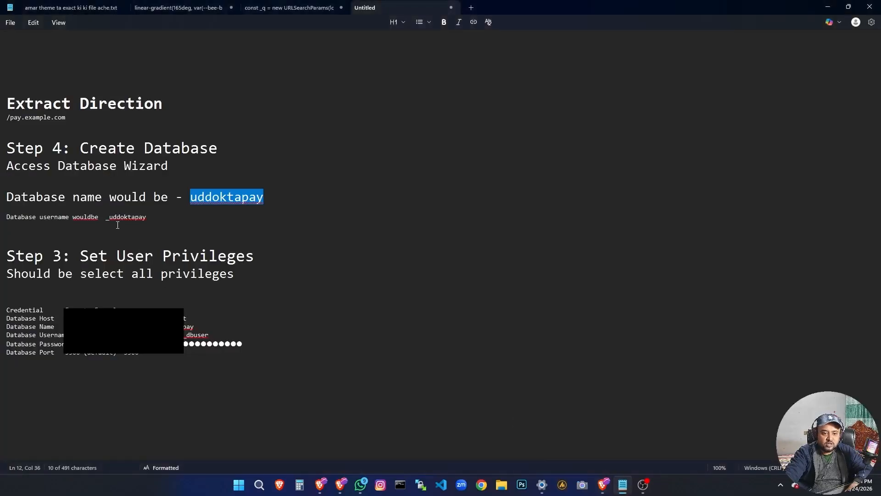
drag(110, 216, 148, 217)
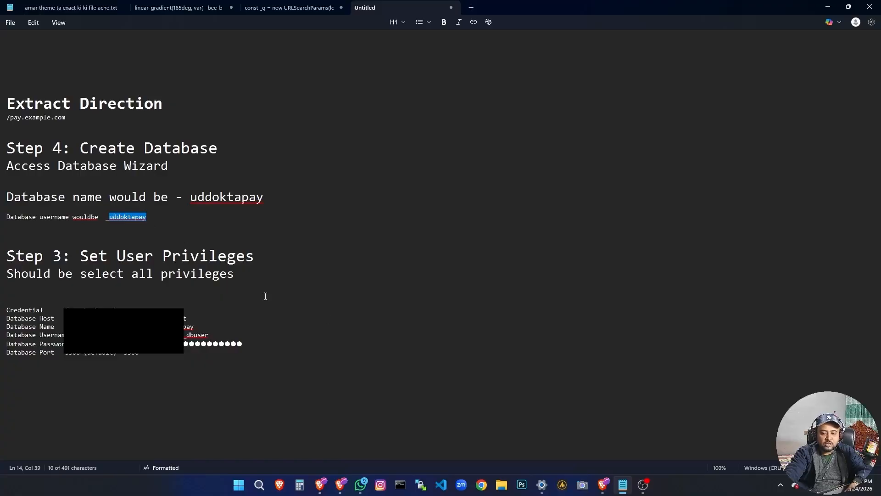
key(alt+Tab)
key(ctrl+v)
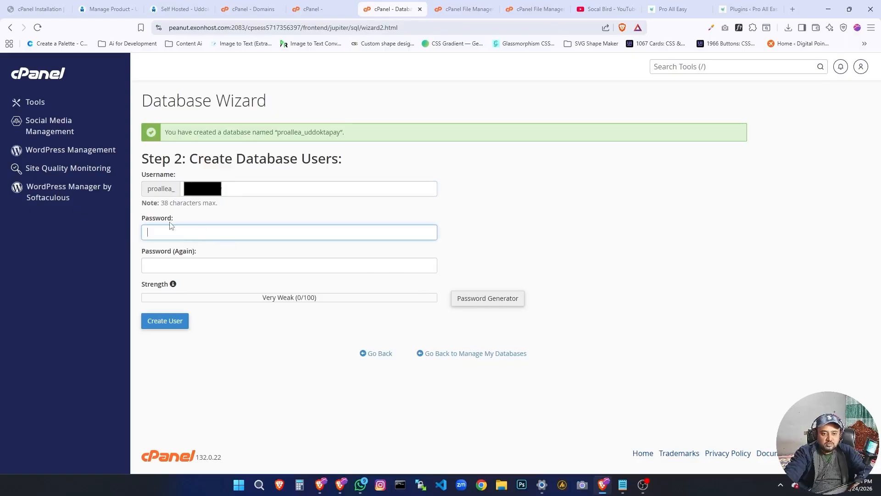
Generate a new password for the database user, copy it, mark it as safely copied and use it in both password fields.
click(472, 302)
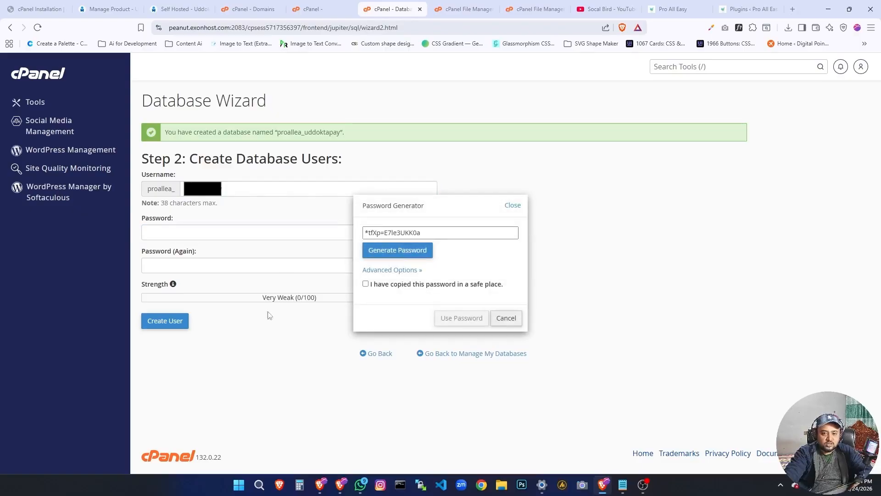
click(404, 250)
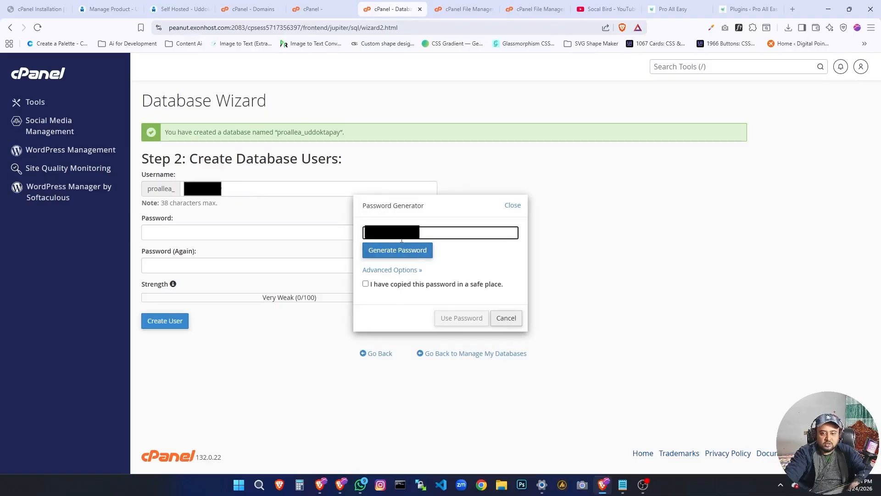
right_click(402, 239)
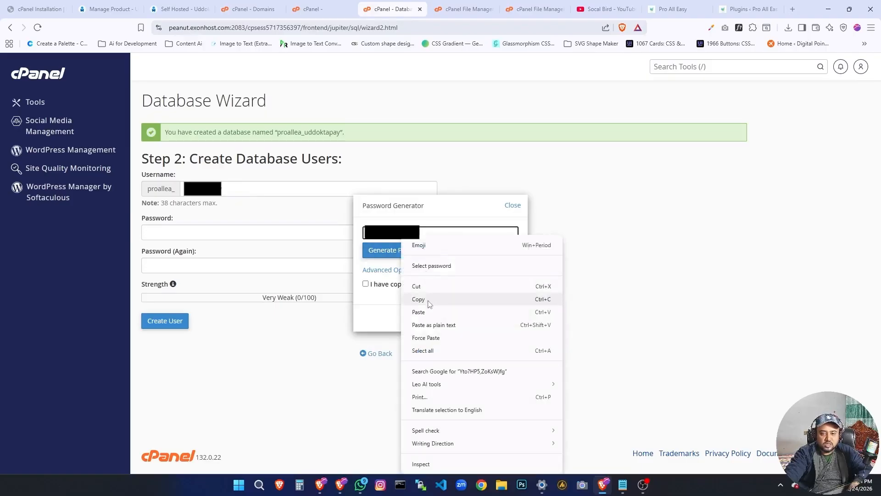
click(418, 299)
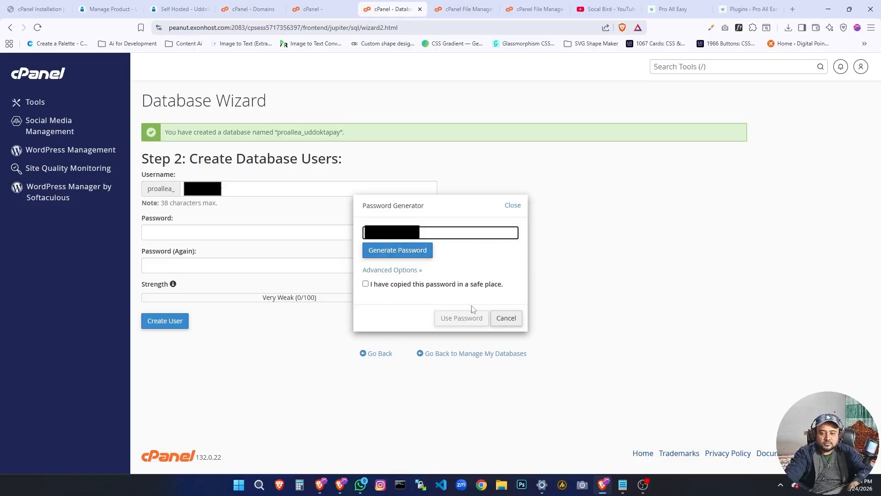
click(366, 284)
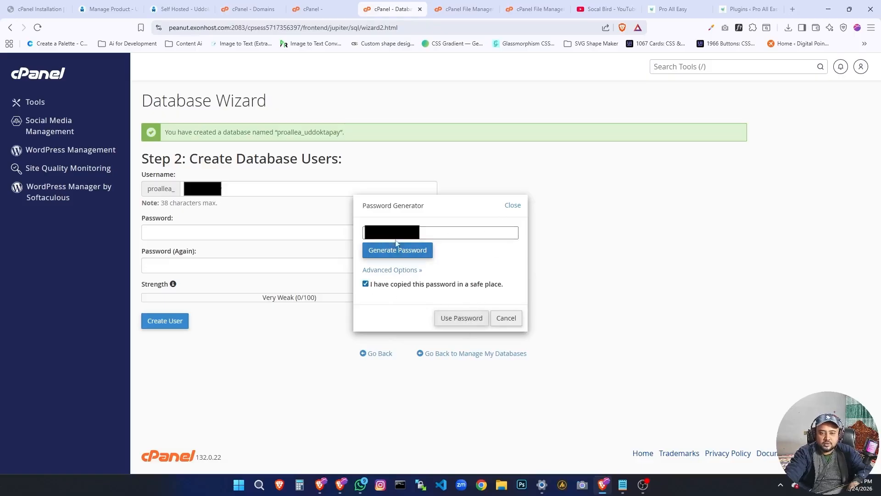
triple_click(395, 232)
right_click(395, 231)
click(418, 294)
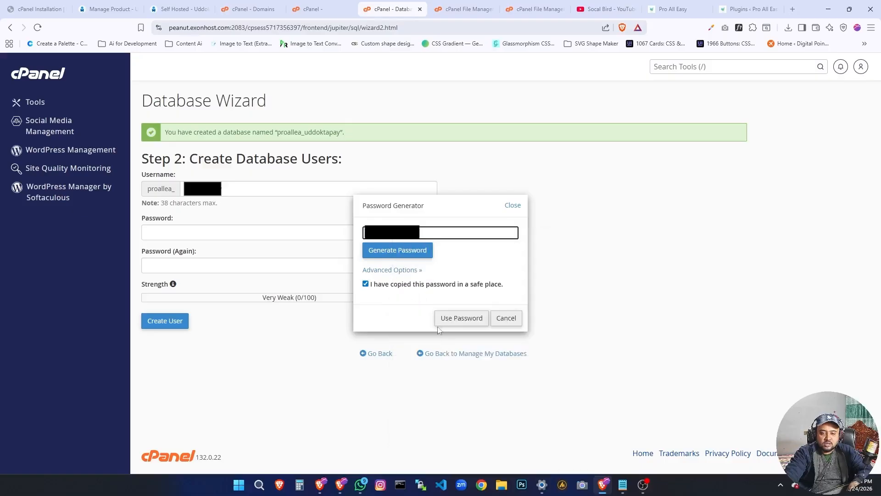
click(452, 319)
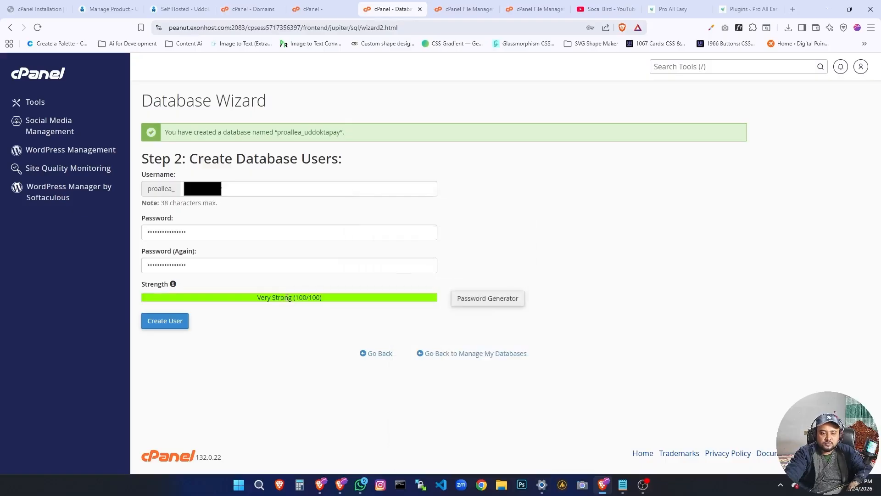
Paste the generated database user password on a new line below the database username in the Notepad notes.
click(623, 485)
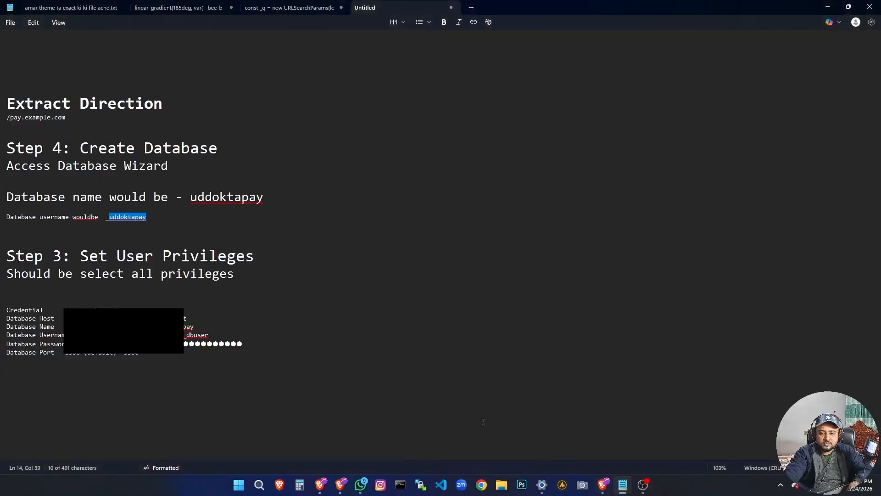
key(Return)
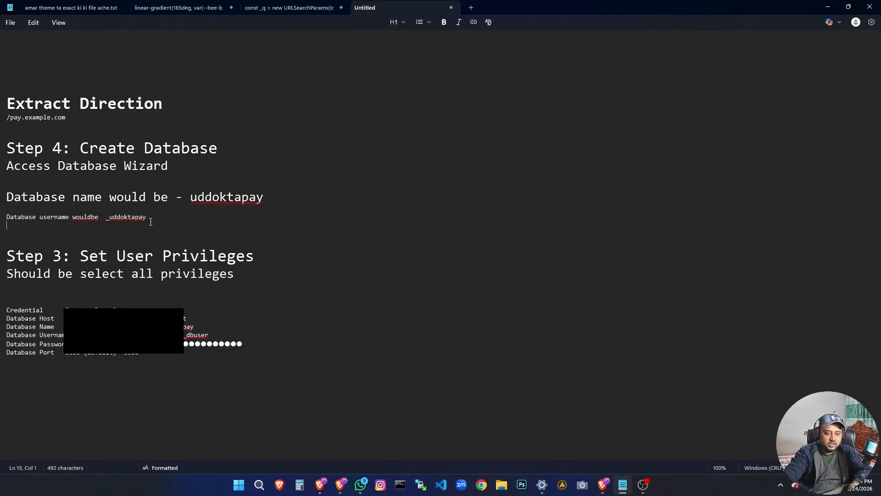
key(ctrl+v)
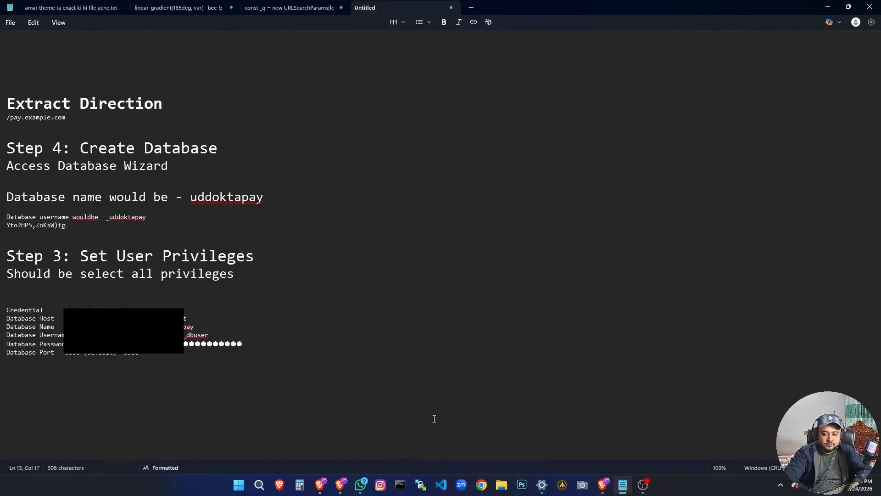
Return to the Database Wizard, create the database user and save its login in the browser.
click(603, 485)
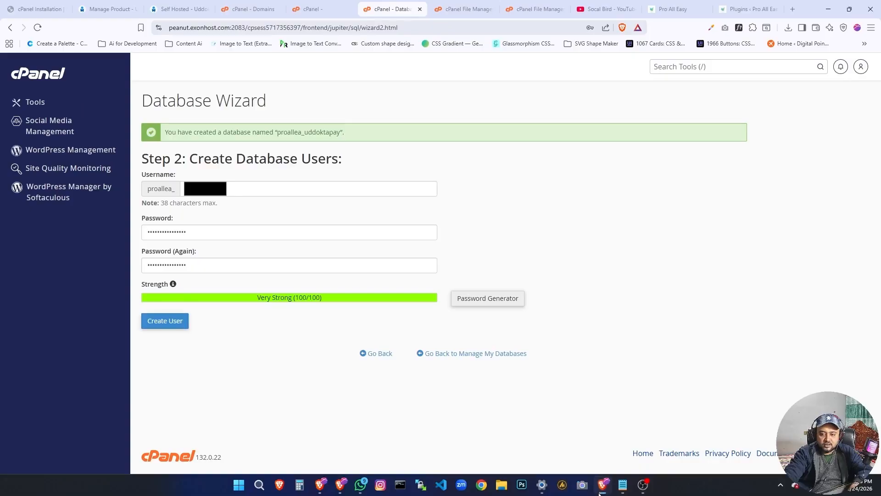
click(187, 322)
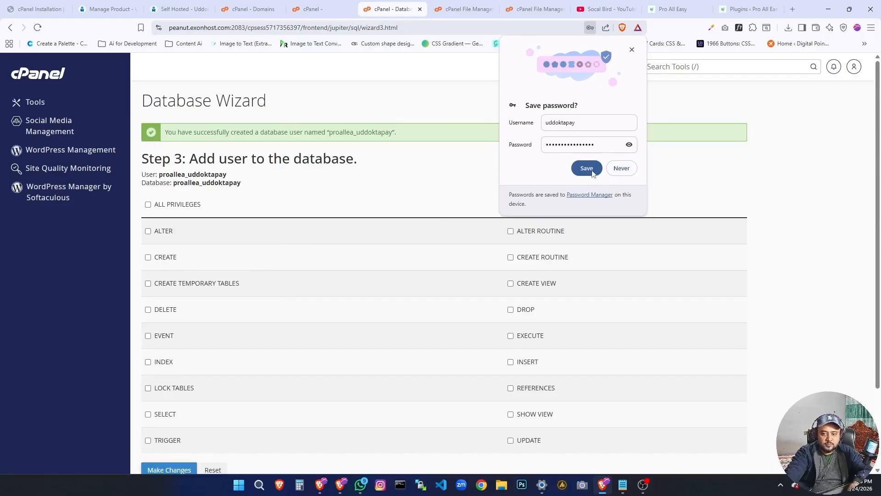
click(587, 169)
Grant ALL PRIVILEGES on the proallea_uddoktapay database to the proallea_uddoktapay user and apply the changes.
scroll(295, 191, down, 1)
scroll(275, 193, up, 1)
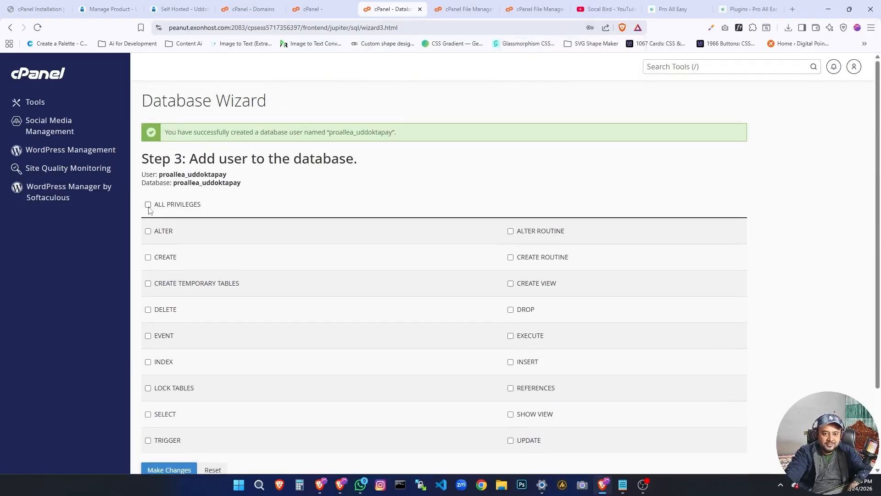
click(148, 204)
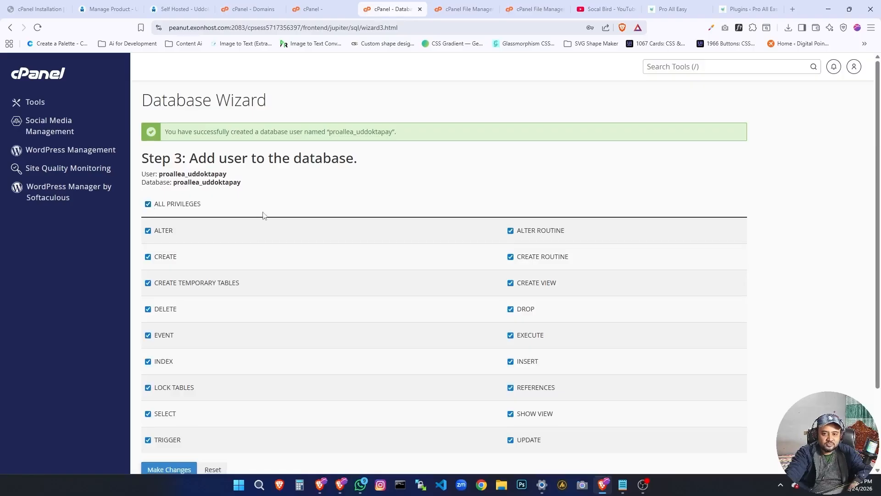
scroll(230, 262, down, 2)
scroll(413, 298, up, 2)
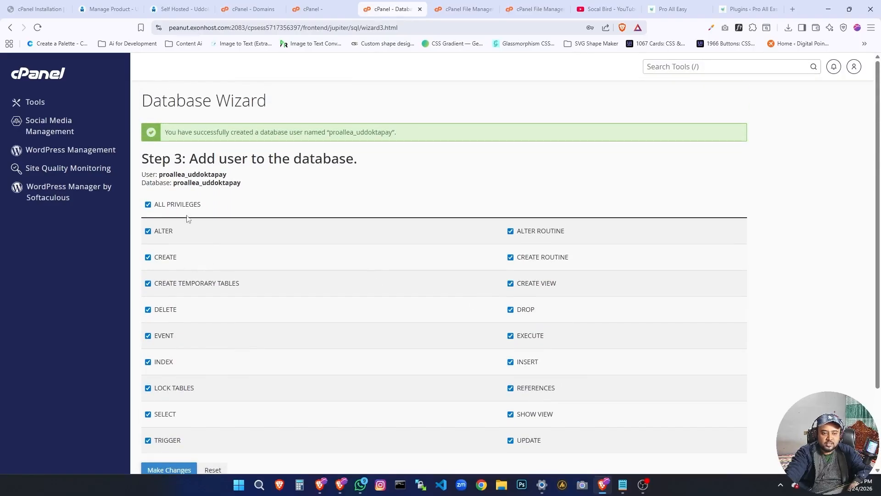
scroll(196, 236, down, 2)
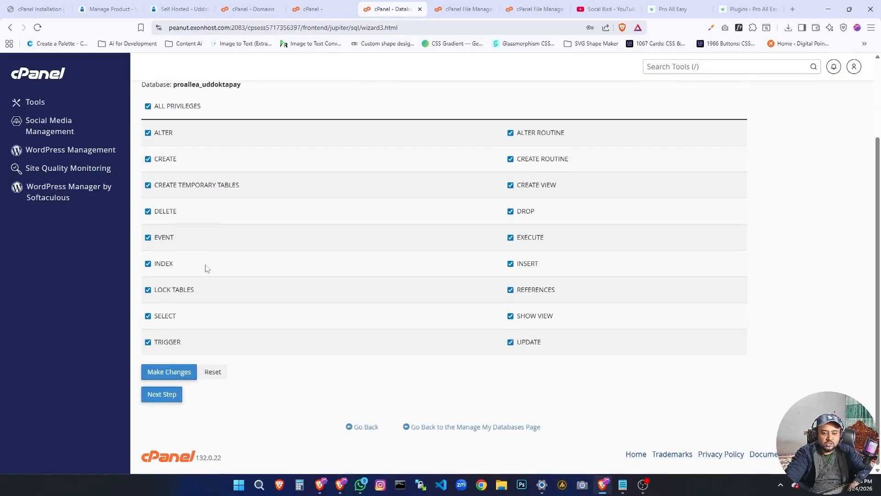
click(169, 370)
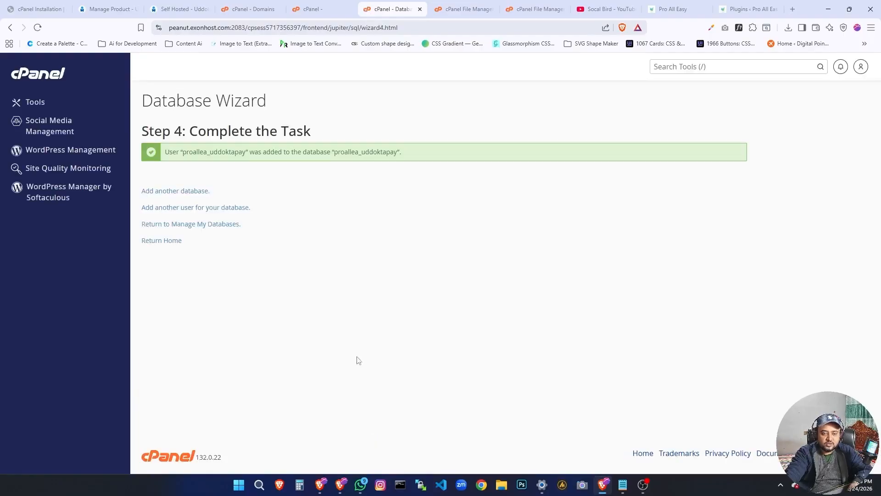
click(625, 487)
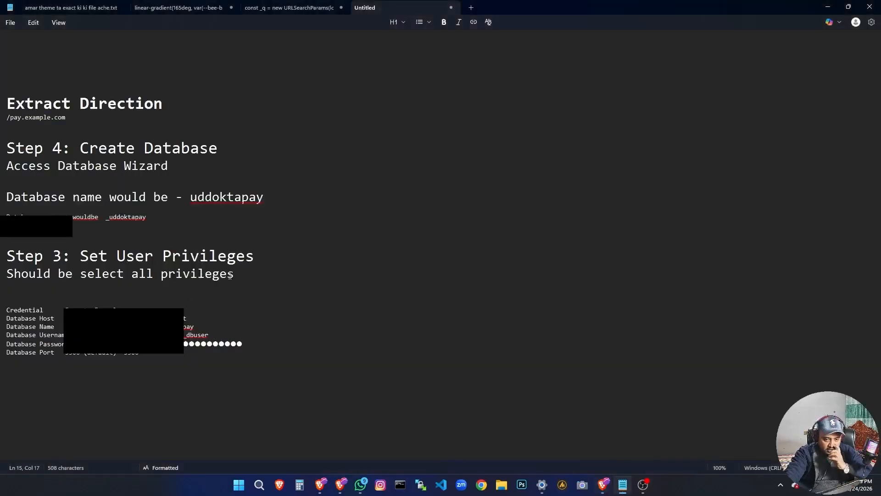
click(603, 484)
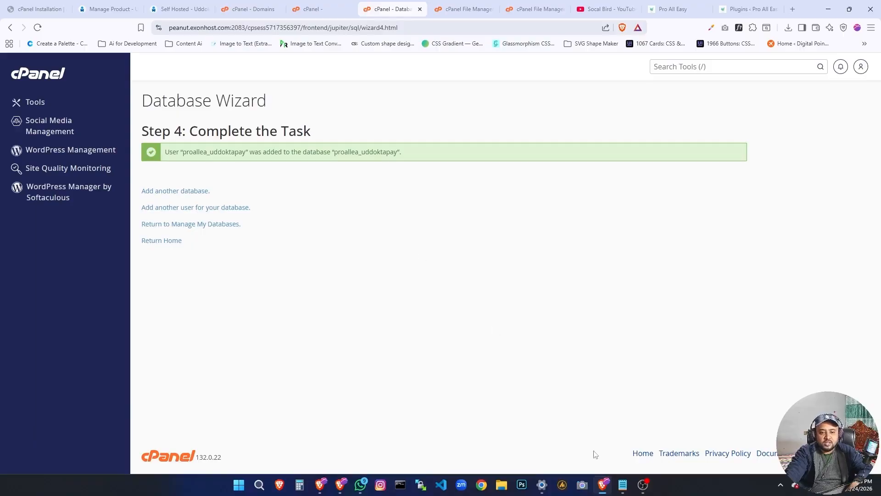
click(622, 490)
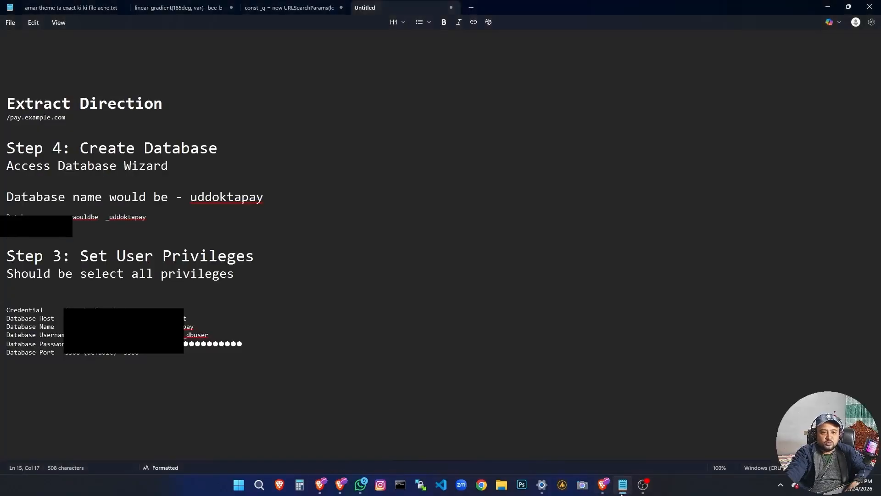
click(622, 490)
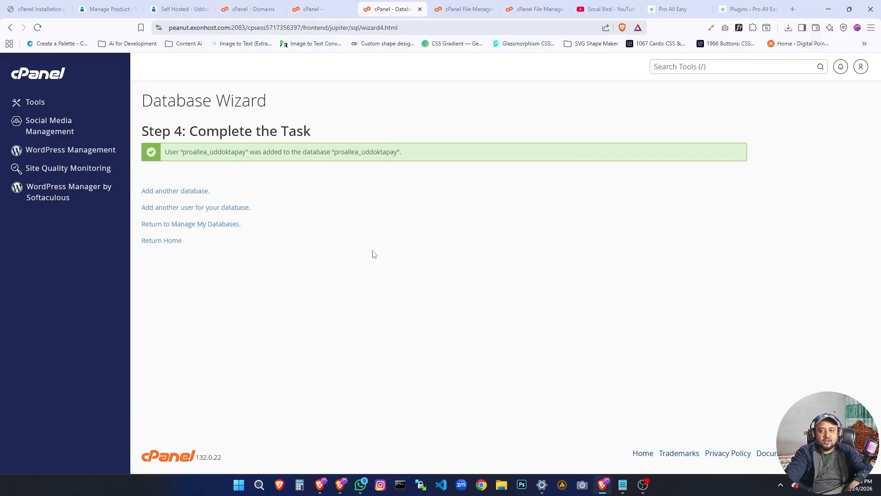
click(314, 7)
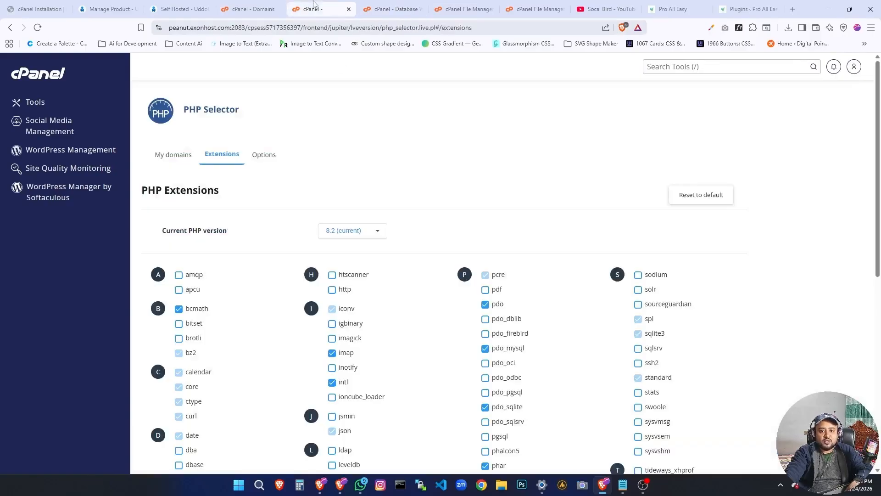
click(248, 9)
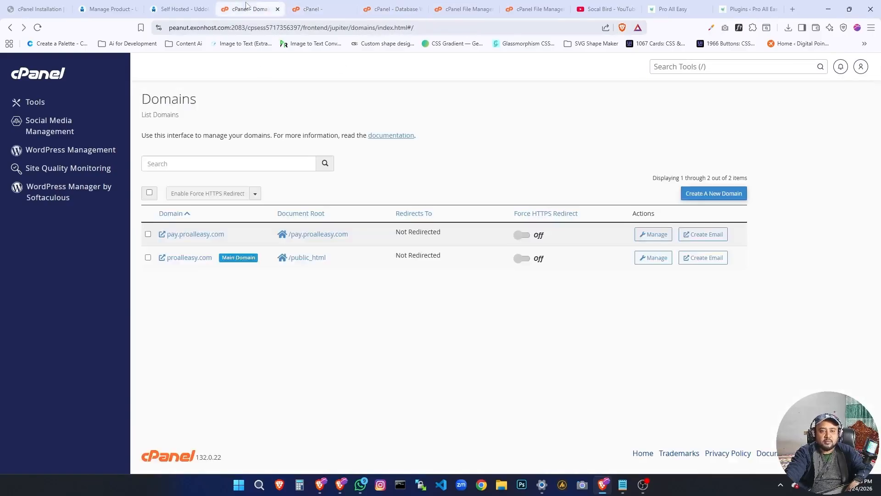
click(395, 9)
Return to the cPanel tools, open Select PHP Version and display the PHP extensions list.
click(42, 77)
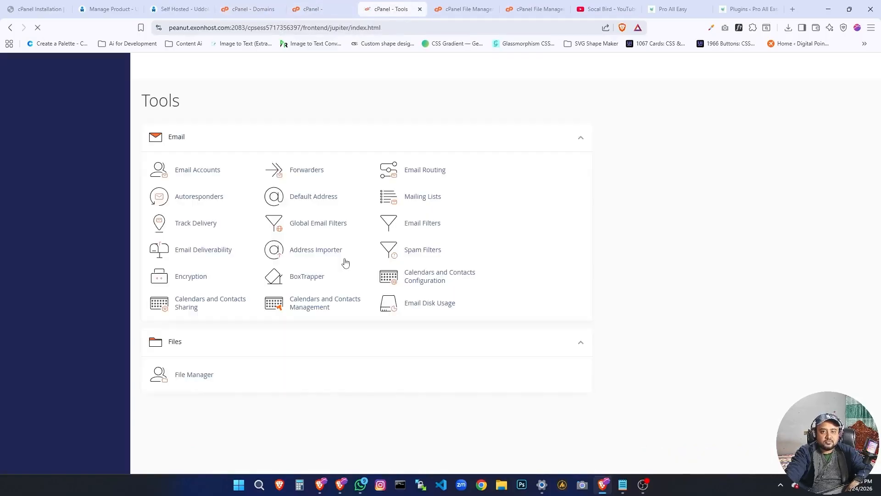
scroll(321, 271, down, 5)
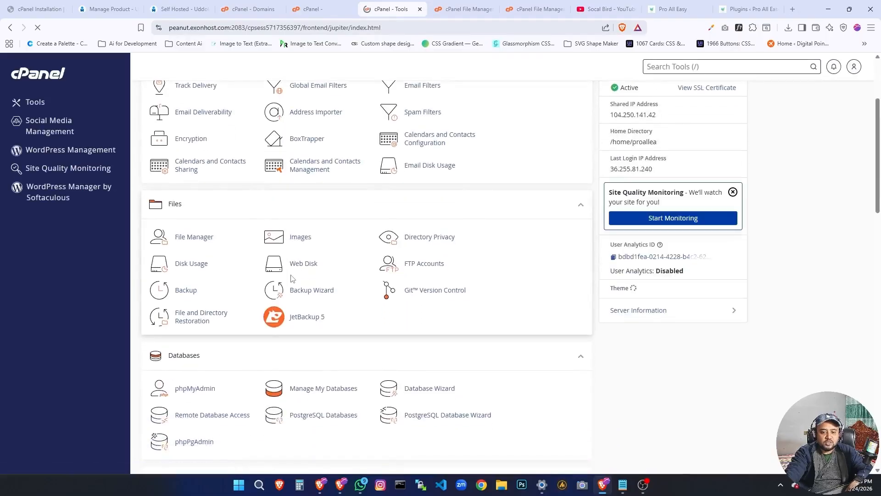
scroll(291, 278, down, 9)
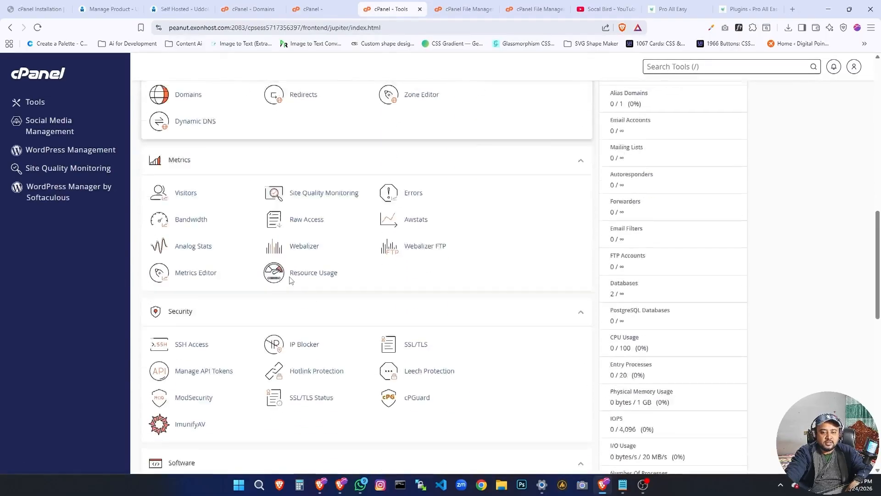
scroll(290, 279, down, 3)
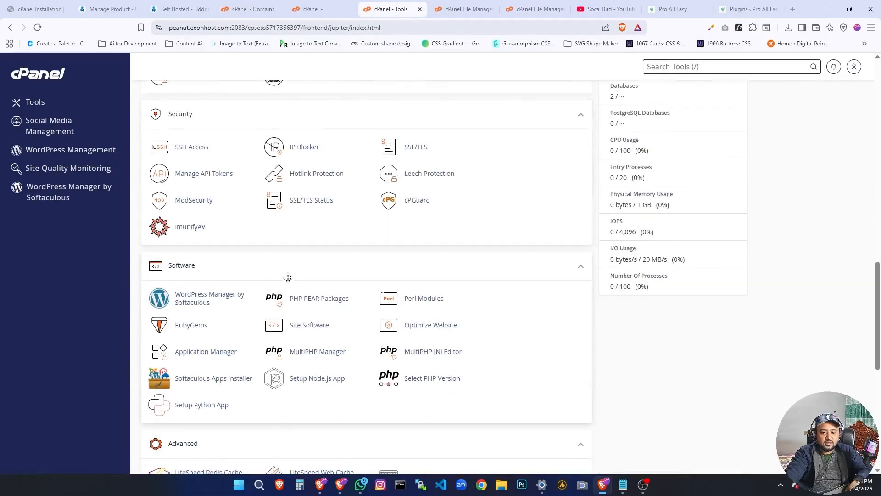
click(428, 381)
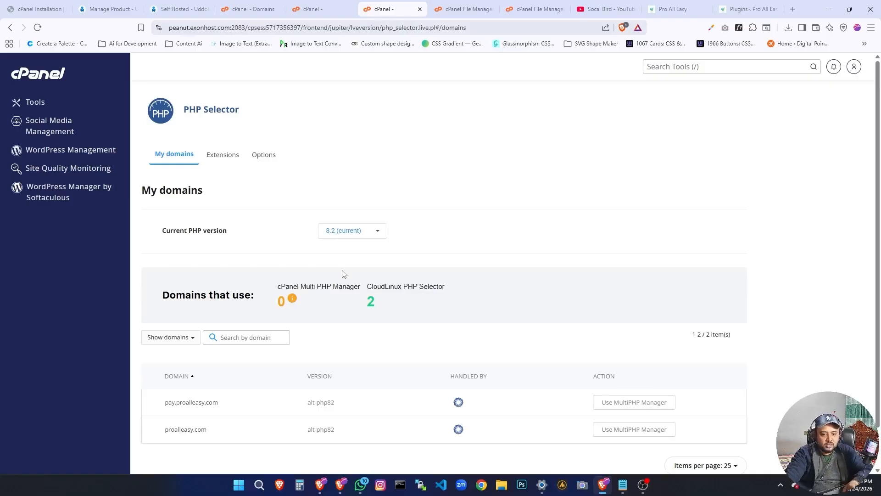
scroll(309, 307, down, 1)
scroll(309, 307, up, 1)
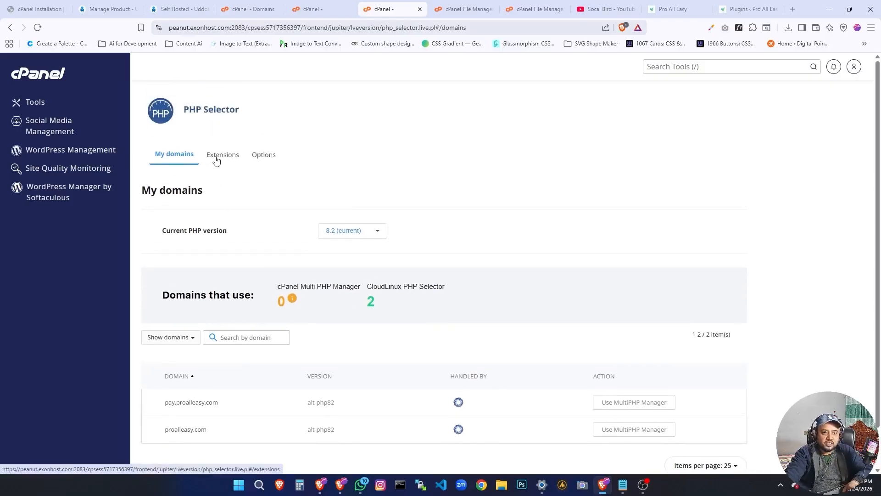
click(217, 160)
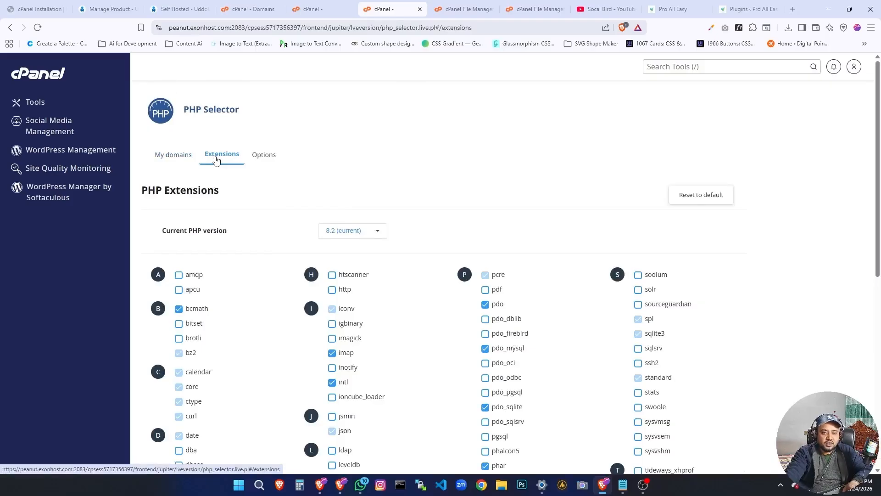
Return to the UddoktaPay cPanel installation guide and find its list of common missing PHP extensions.
mouse_move(622, 489)
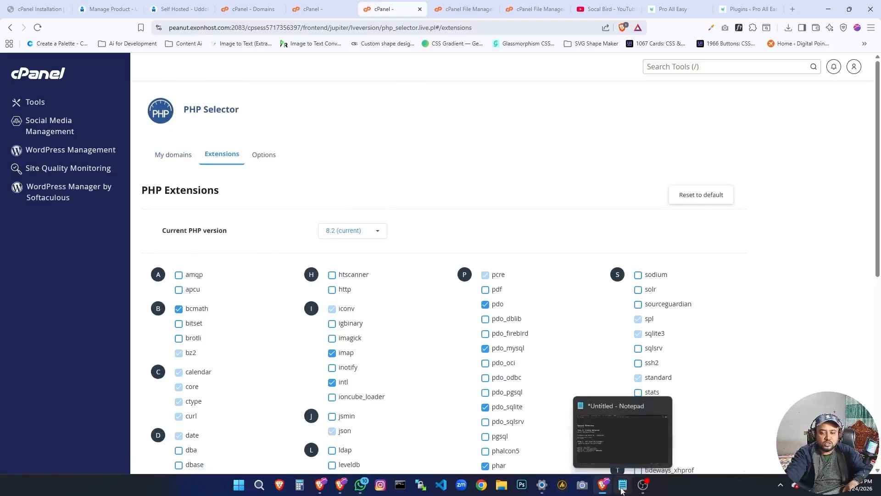
click(749, 8)
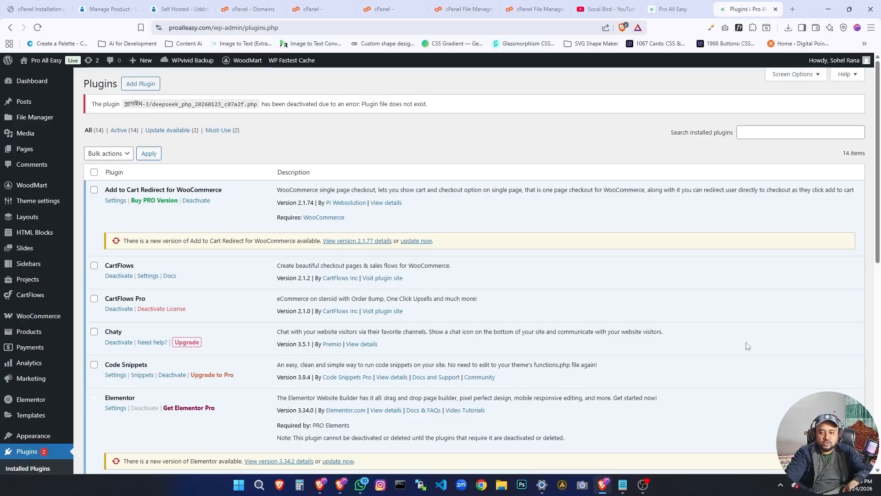
click(689, 5)
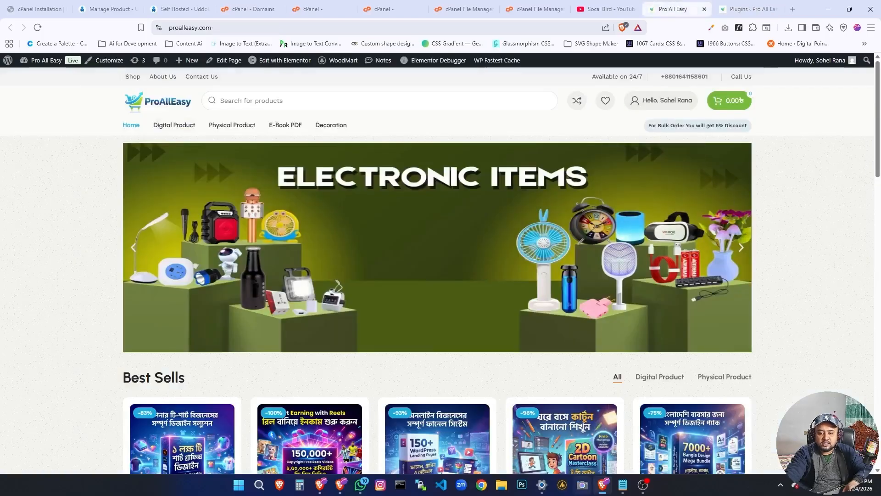
mouse_move(602, 494)
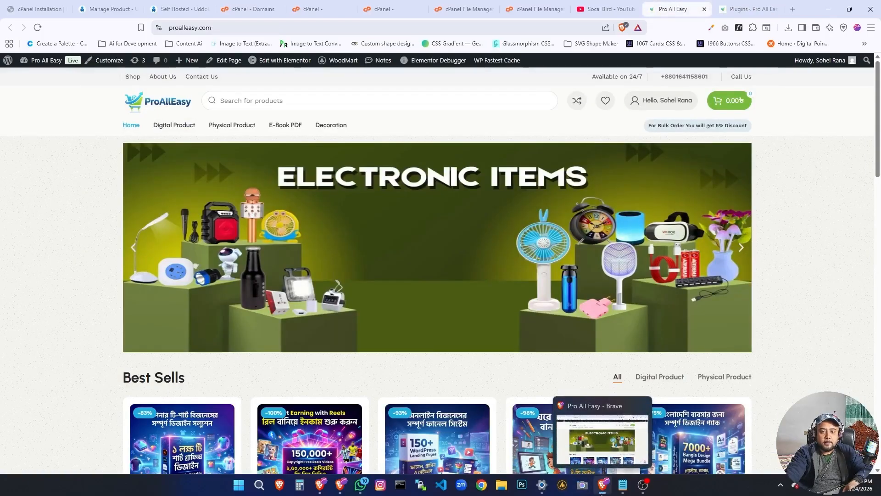
click(38, 8)
scroll(404, 314, down, 10)
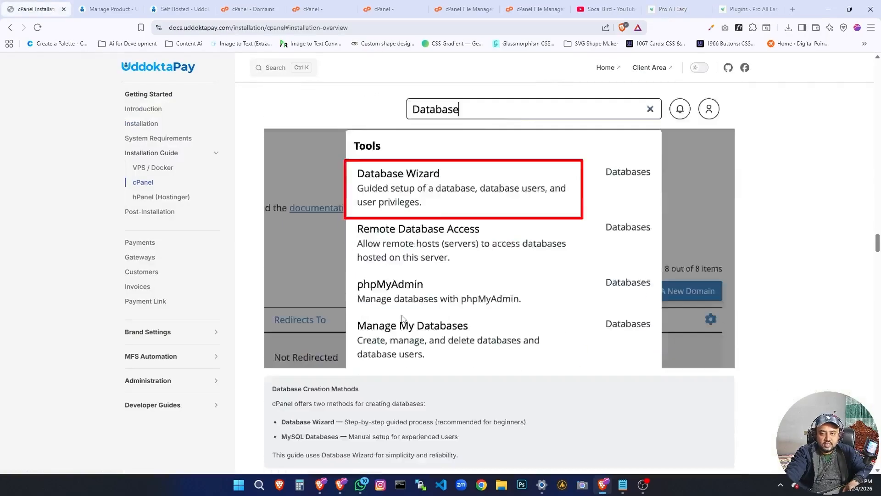
scroll(403, 318, down, 15)
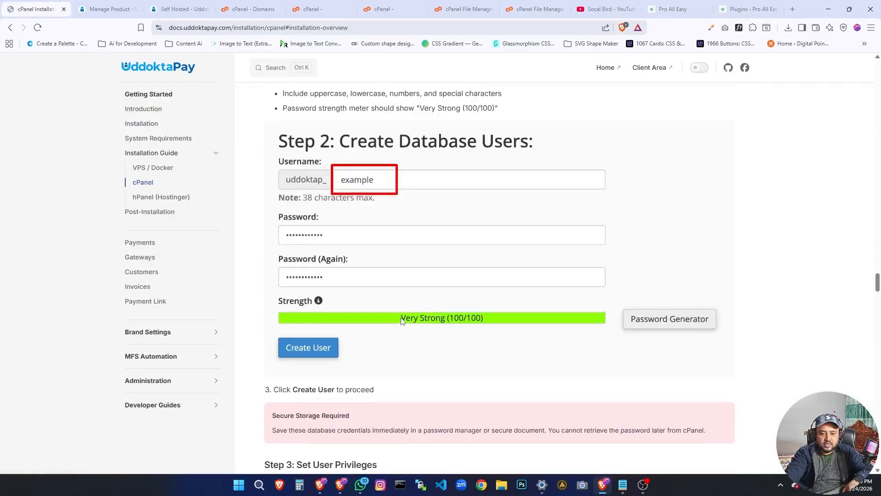
scroll(401, 321, down, 15)
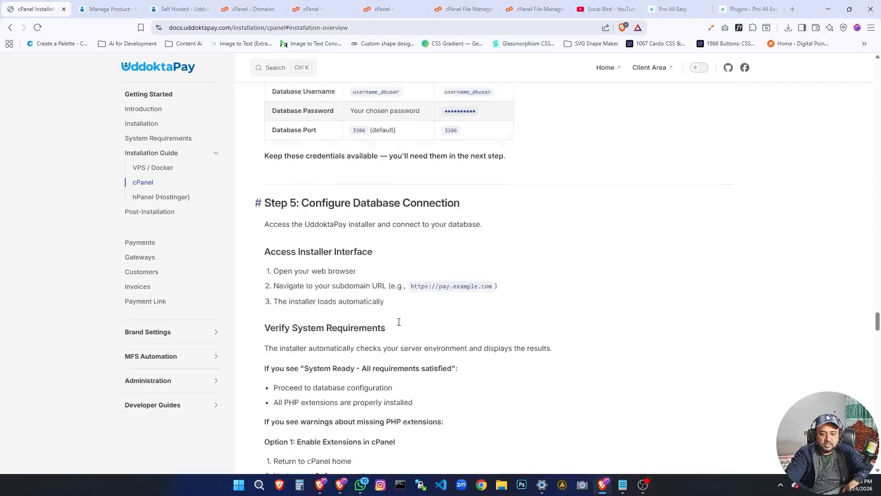
scroll(399, 322, down, 8)
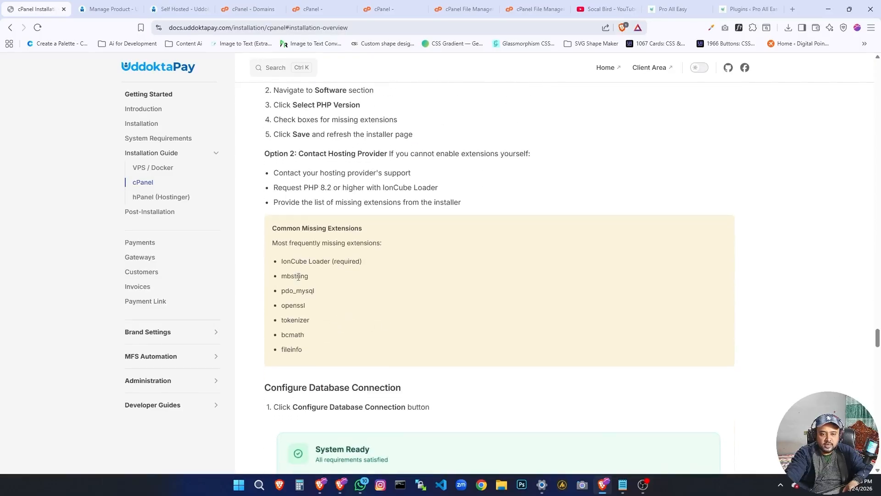
Copy the IonCube Loader name from the guide and search cPanel's PHP extensions list, shortening the term to IonCube.
drag(331, 262, 281, 263)
right_click(307, 262)
click(328, 271)
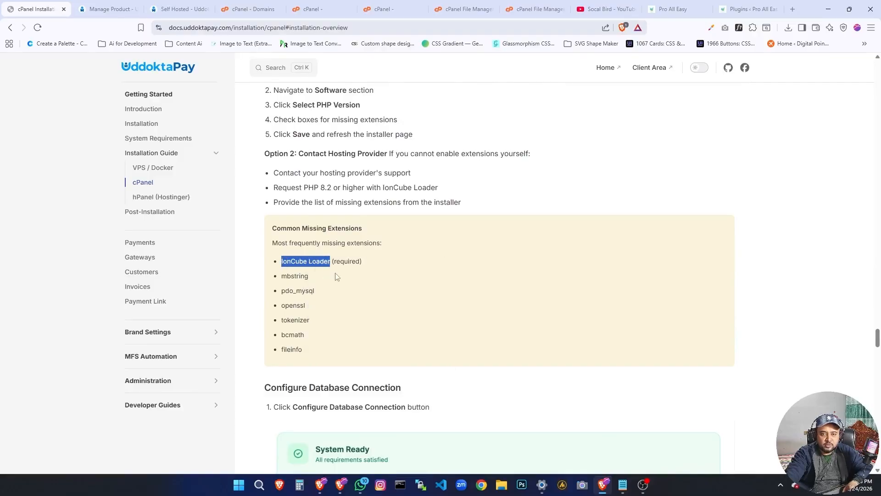
click(289, 5)
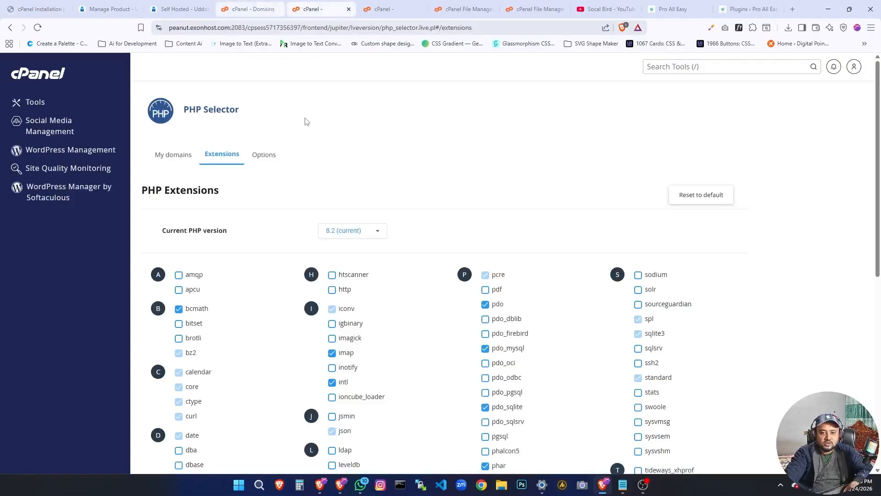
key(ctrl+f)
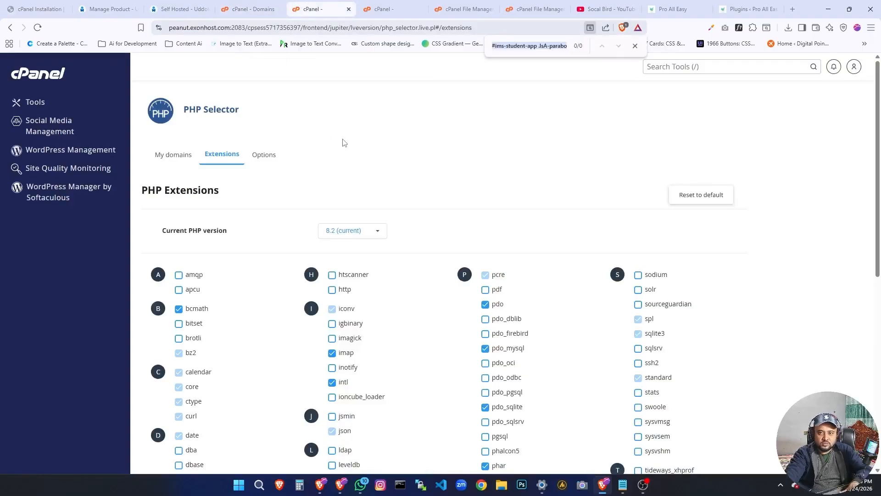
key(ctrl+v)
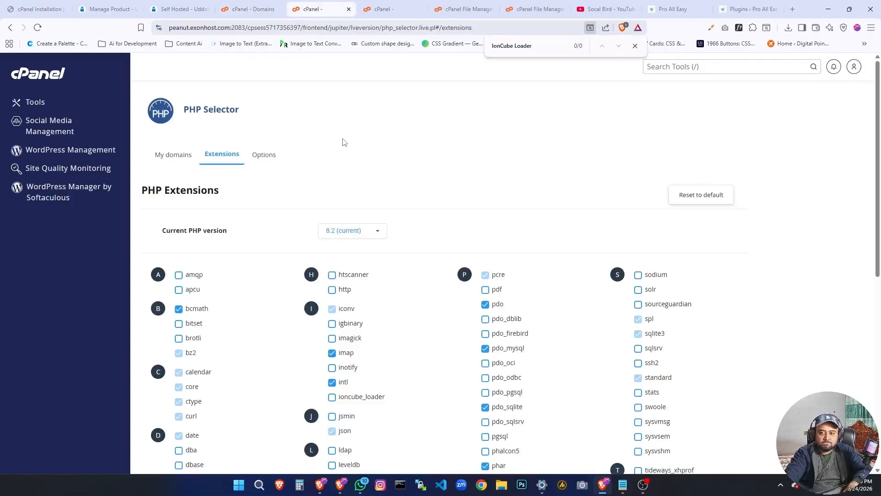
scroll(326, 230, down, 5)
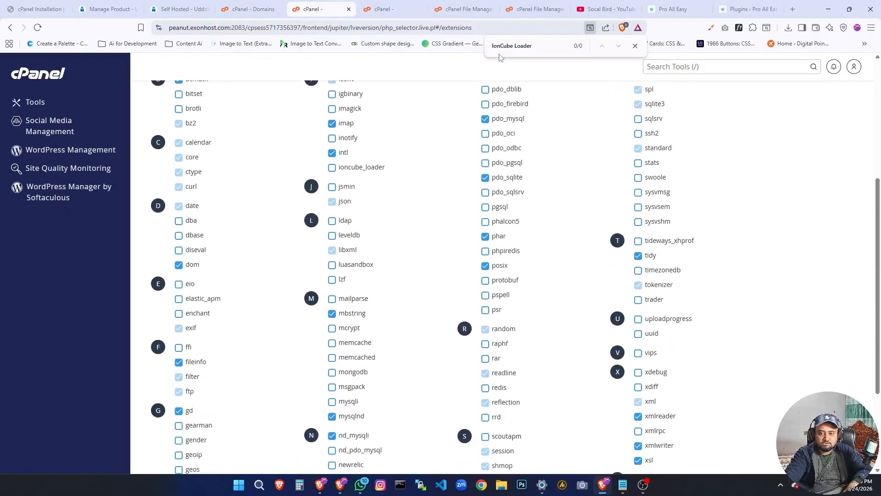
drag(515, 46, 547, 44)
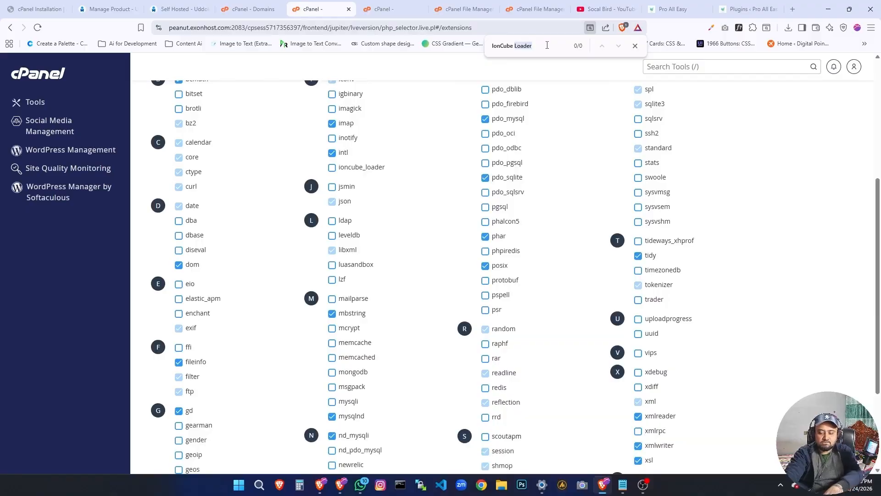
key(BackSpace)
key(BackSpace)
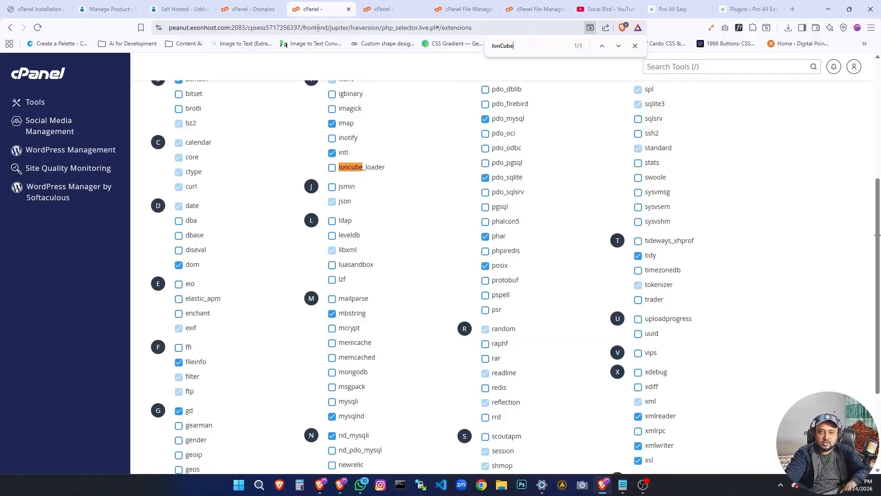
Go back to the installation guide and copy only the word IonCube from the common missing extensions.
click(101, 8)
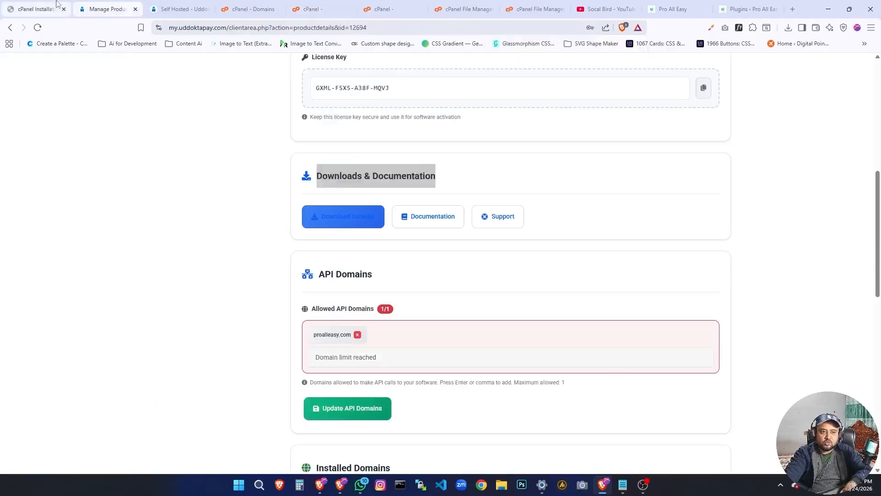
click(37, 9)
click(305, 263)
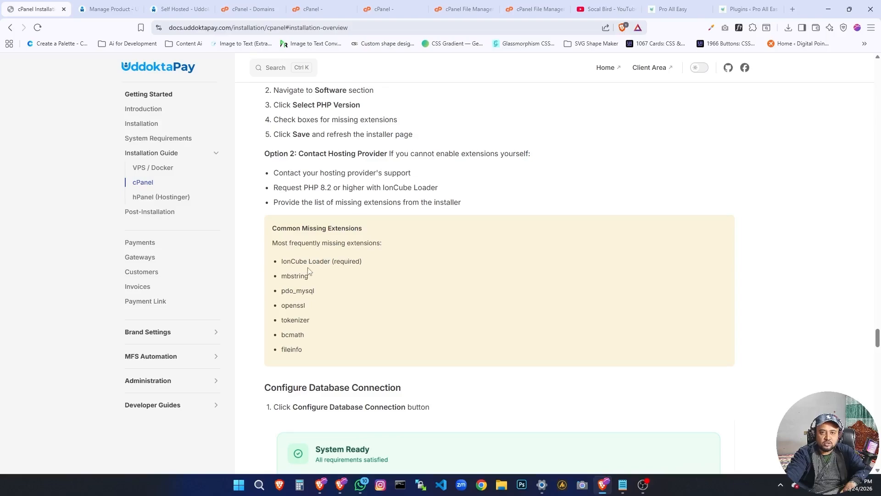
drag(307, 261, 282, 262)
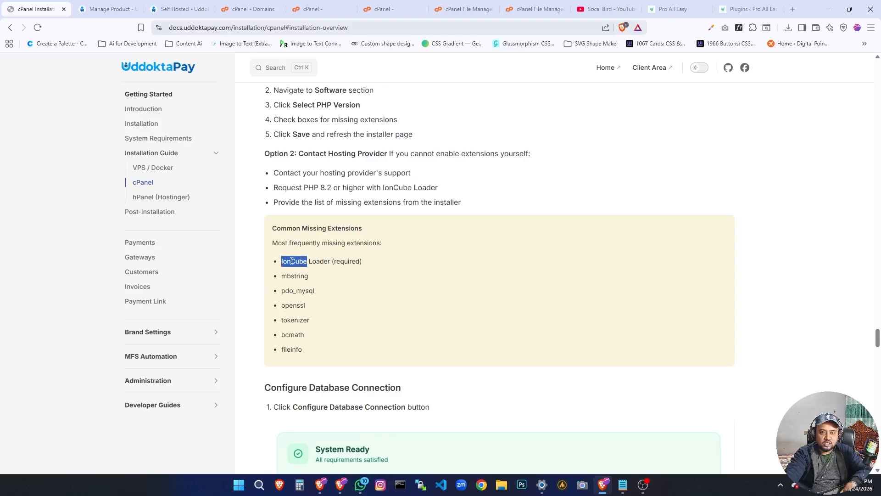
right_click(292, 261)
click(310, 267)
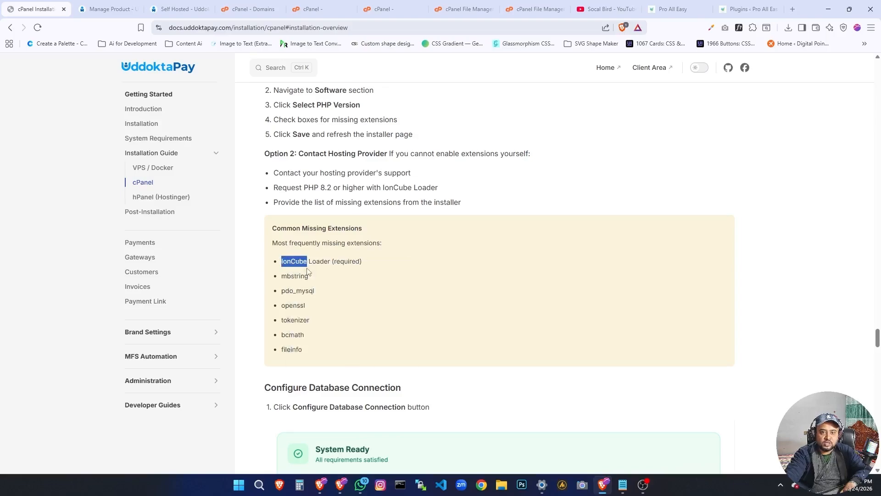
Return to the PHP Selector extensions for PHP 8.2 and enable ioncube_loader.
click(253, 4)
click(309, 6)
scroll(490, 159, up, 2)
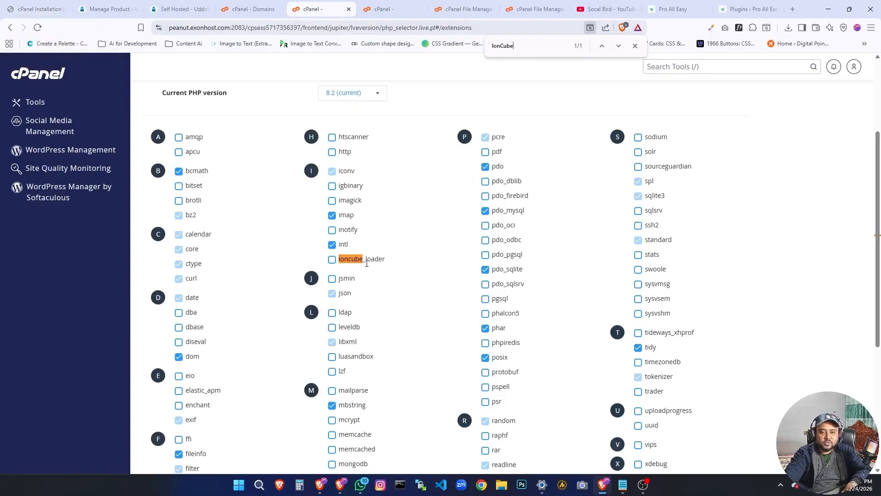
click(332, 260)
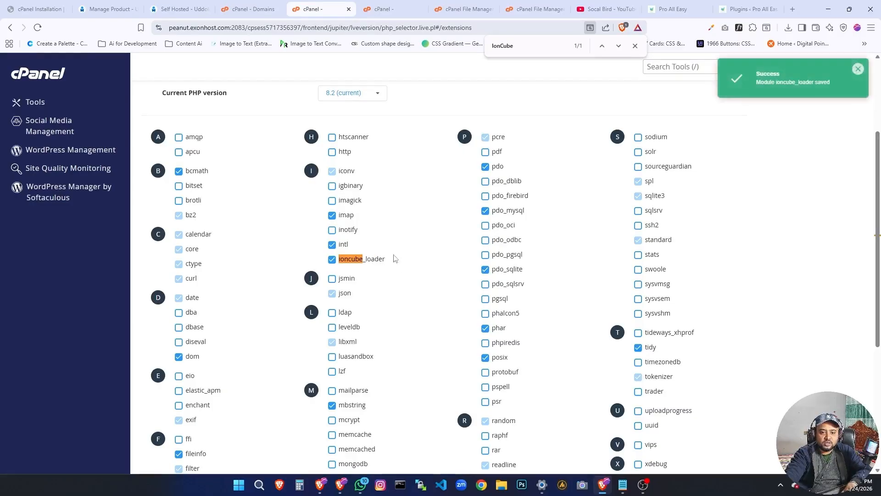
Copy mbstring from the guide's missing extensions and search for it in the PHP Selector extensions list.
key(ctrl+1)
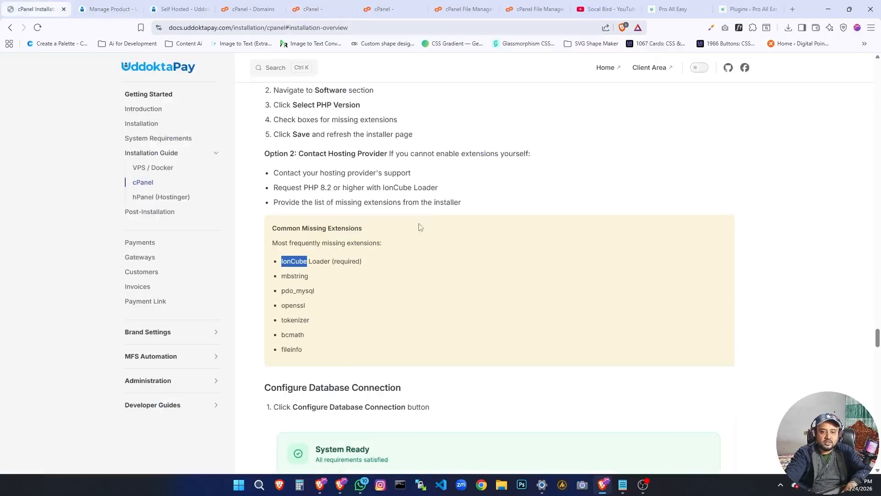
double_click(298, 275)
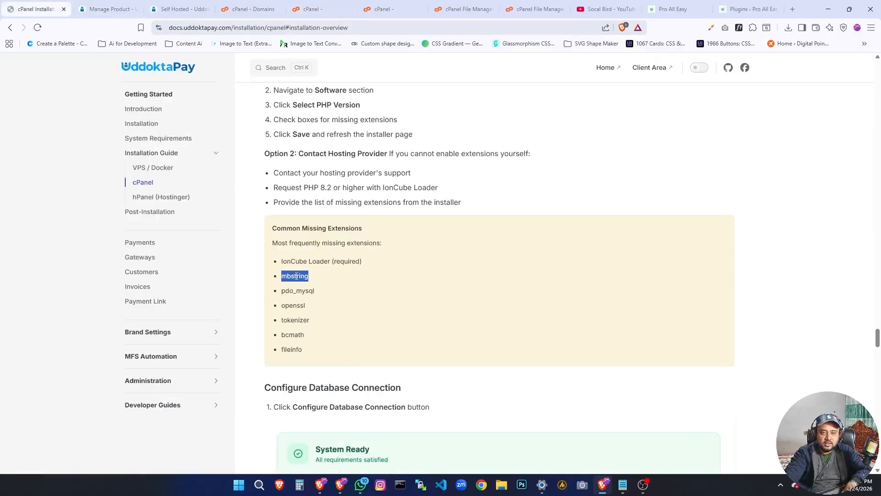
click(392, 9)
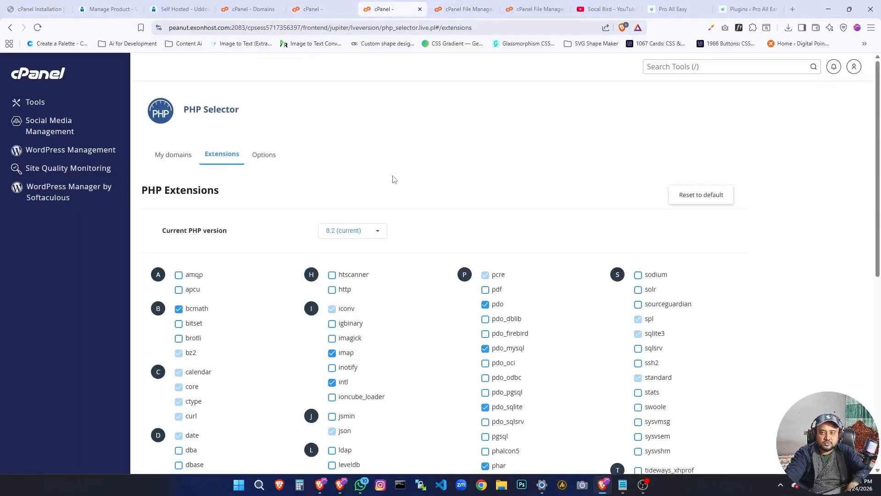
key(ctrl+f)
key(ctrl+v)
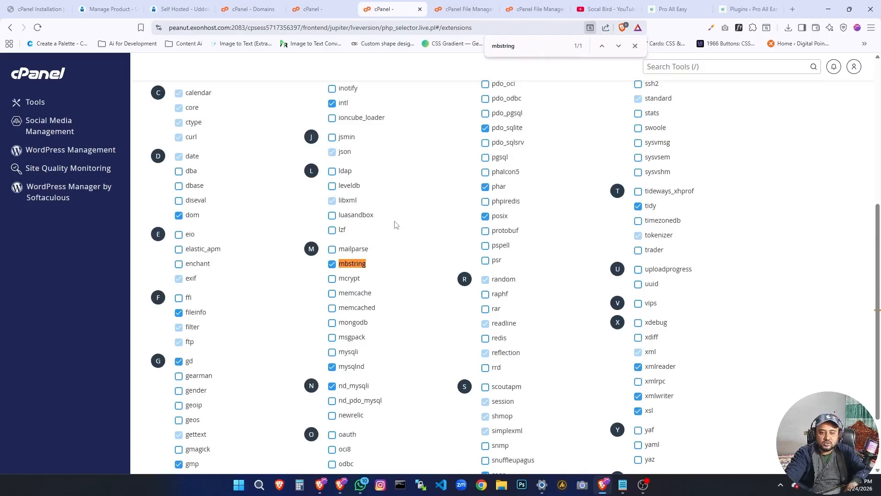
Copy pdo_mysql from the guide and check each of its matches in the PHP Selector extensions list.
key(ctrl+1)
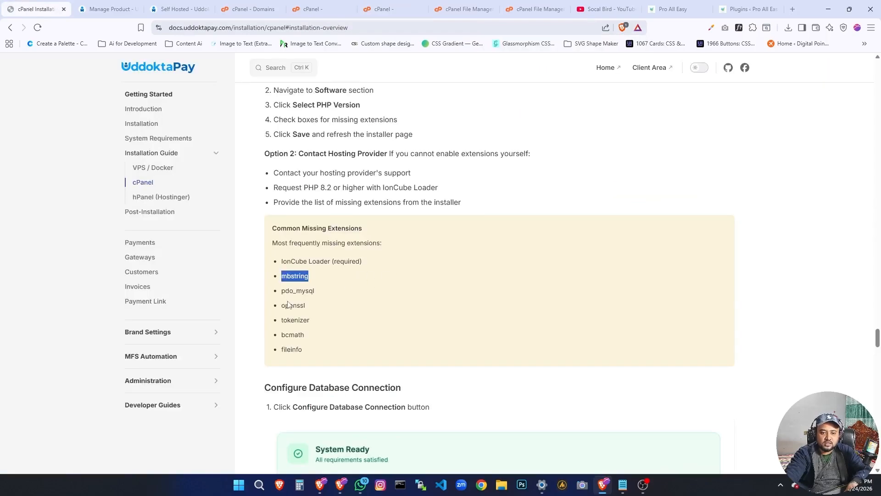
double_click(287, 292)
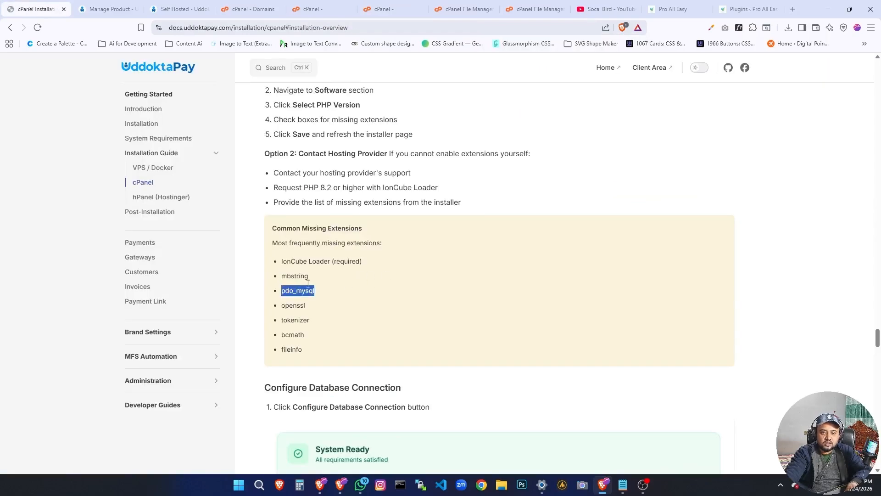
click(387, 10)
key(ctrl+f)
key(ctrl+v)
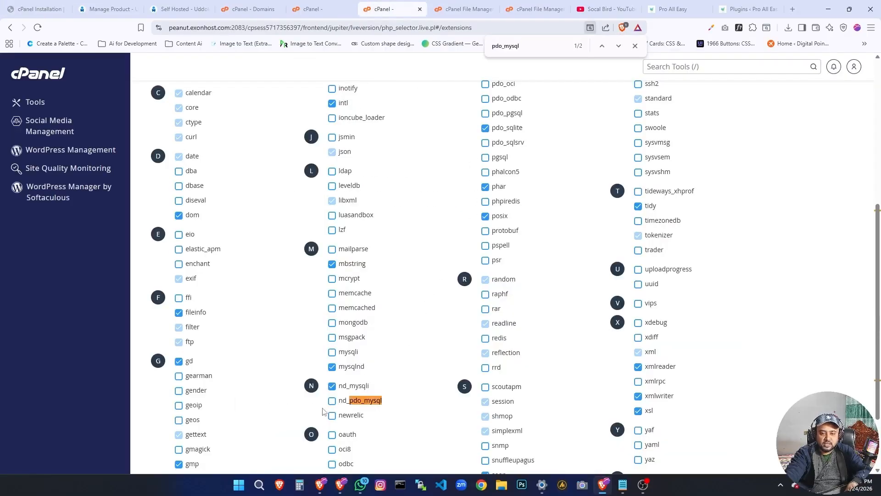
key(Return)
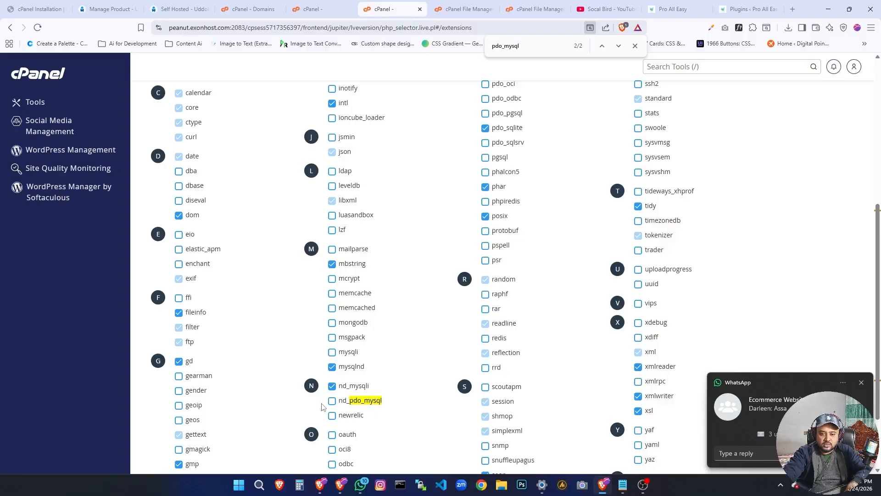
scroll(415, 379, up, 5)
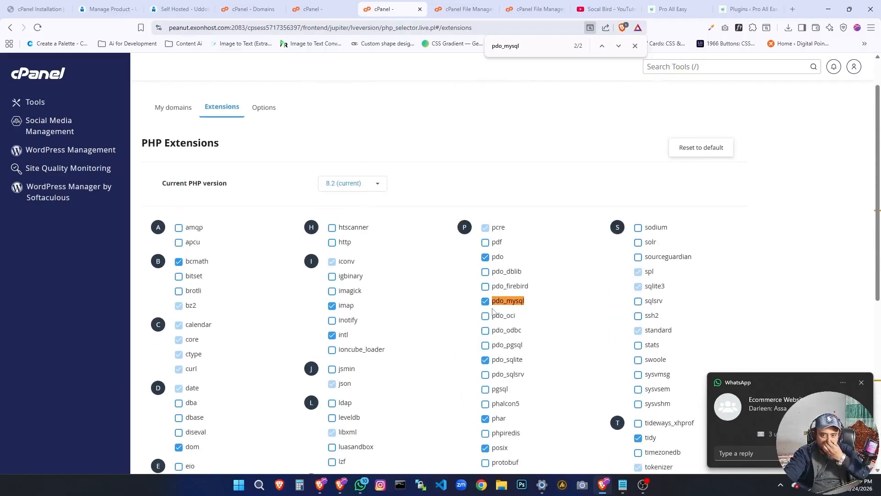
key(Return)
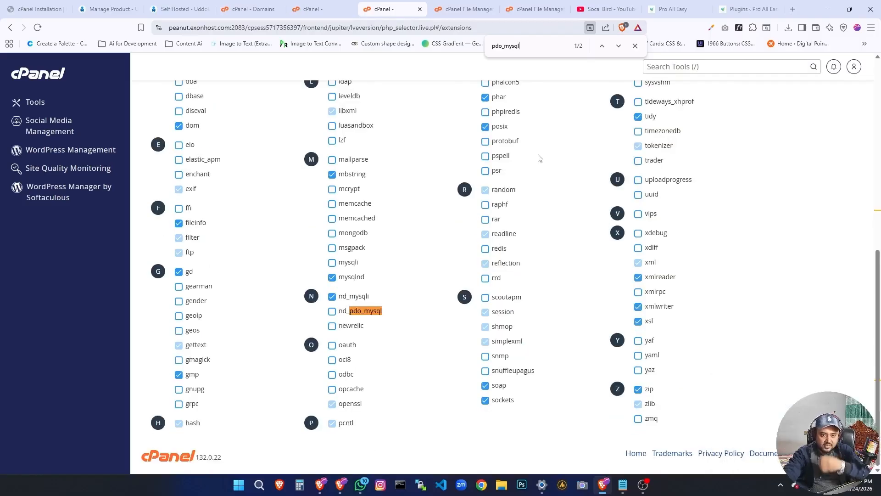
key(Return)
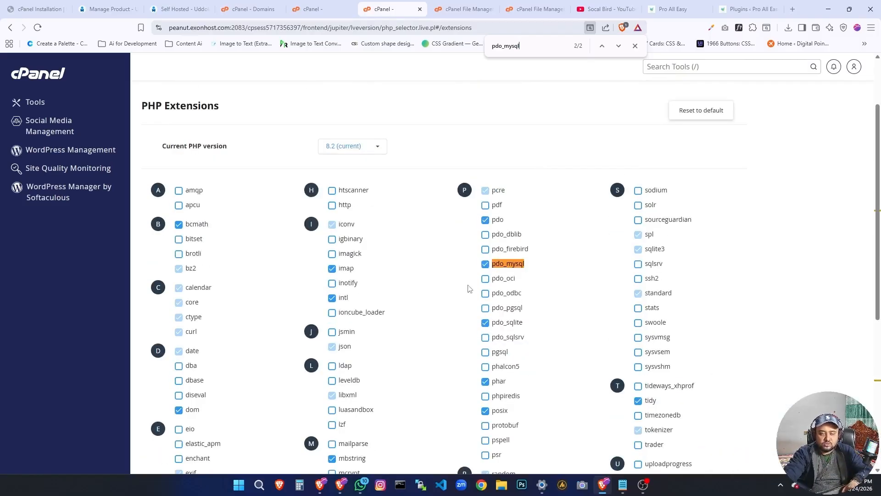
Copy openssl from the guide's missing extensions and look it up in the PHP Selector extensions list.
click(37, 9)
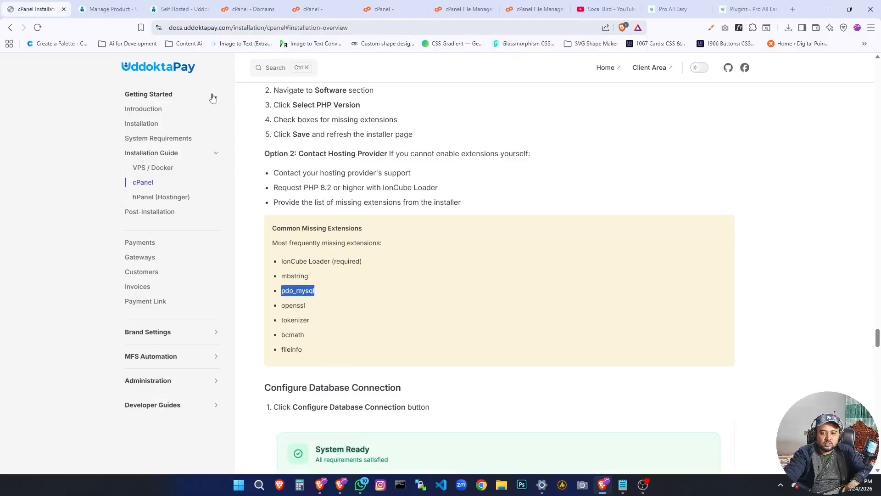
double_click(295, 308)
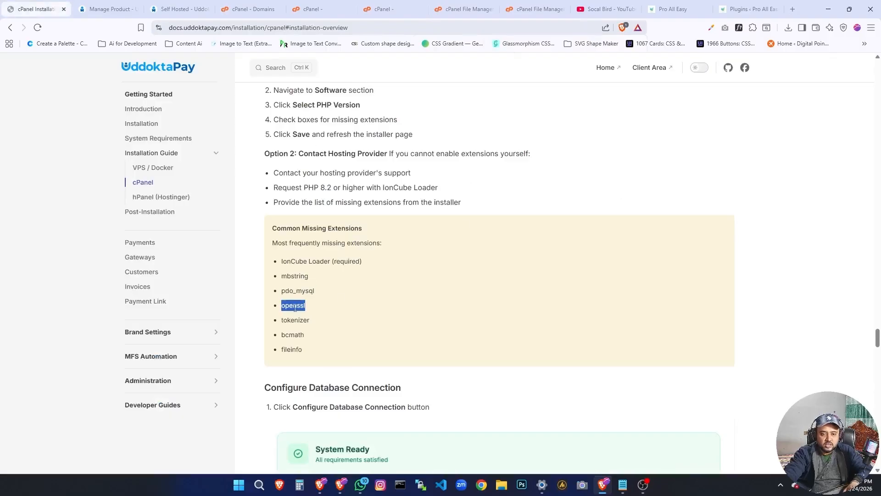
click(390, 9)
key(ctrl+f)
key(ctrl+v)
scroll(493, 218, down, 6)
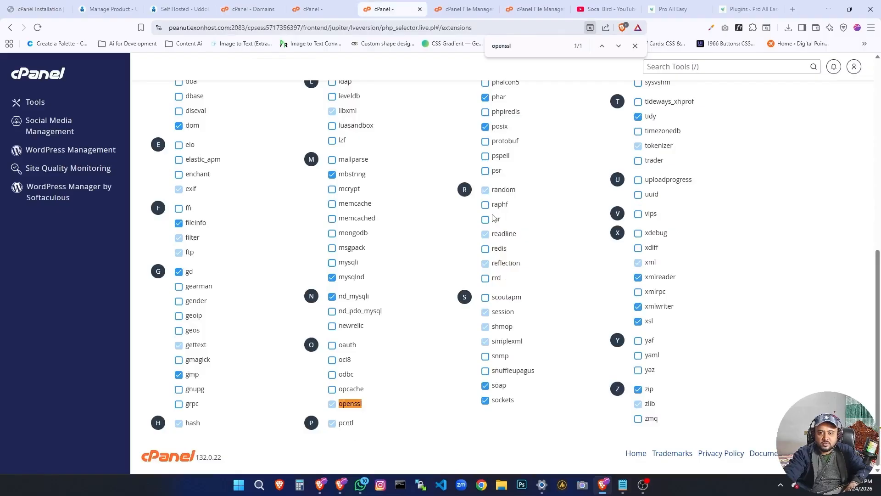
Copy tokenizer from the guide's missing extensions and look it up in the PHP Selector extensions list.
key(ctrl+1)
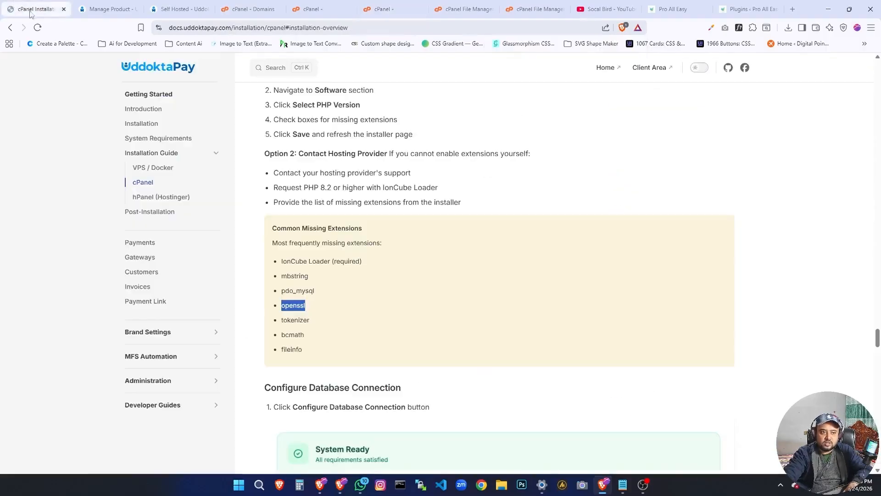
double_click(300, 320)
key(ctrl+c)
click(390, 9)
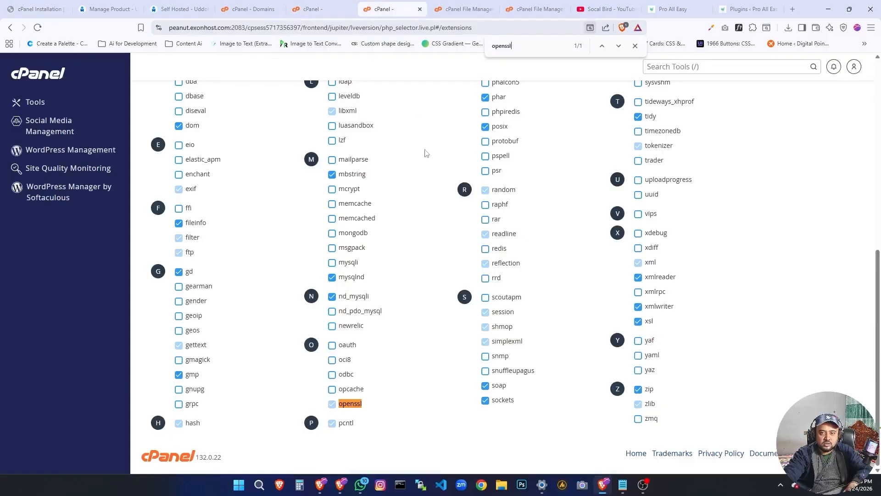
key(ctrl+f)
key(ctrl+v)
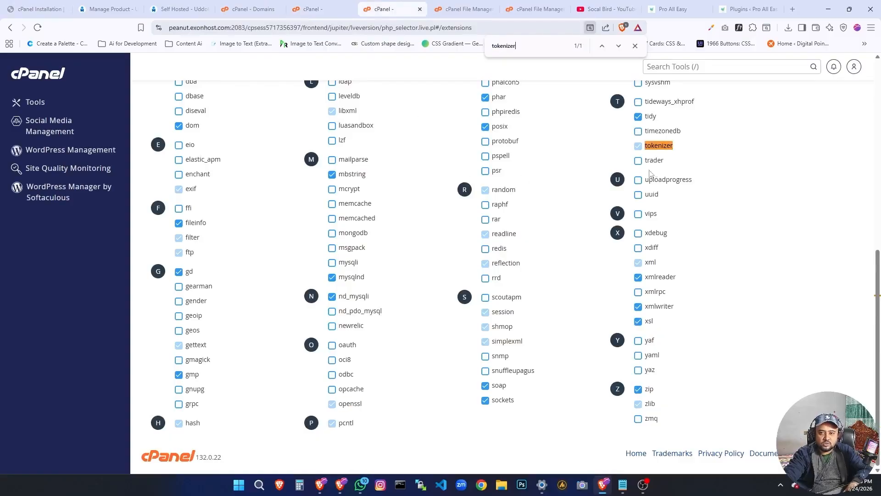
Copy bcmath from the guide and check whether it is enabled in the PHP Selector extensions list.
key(ctrl+1)
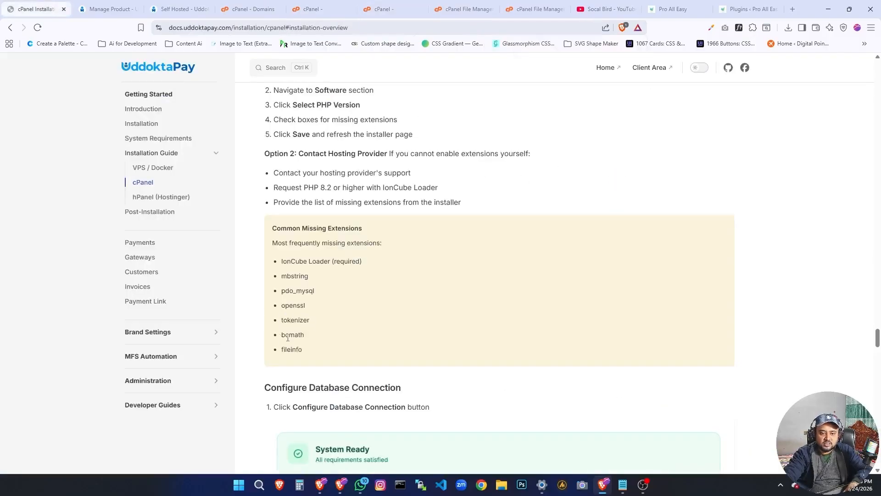
double_click(288, 335)
key(ctrl+c)
click(390, 9)
key(ctrl+f)
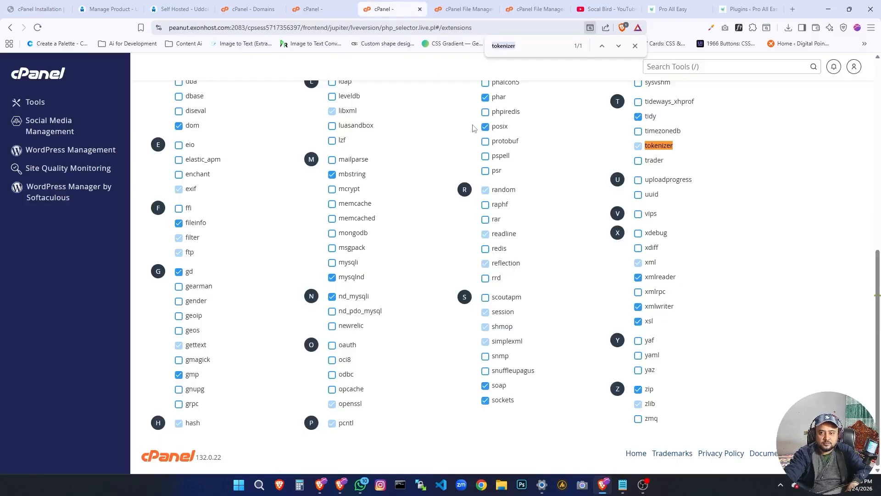
key(ctrl+v)
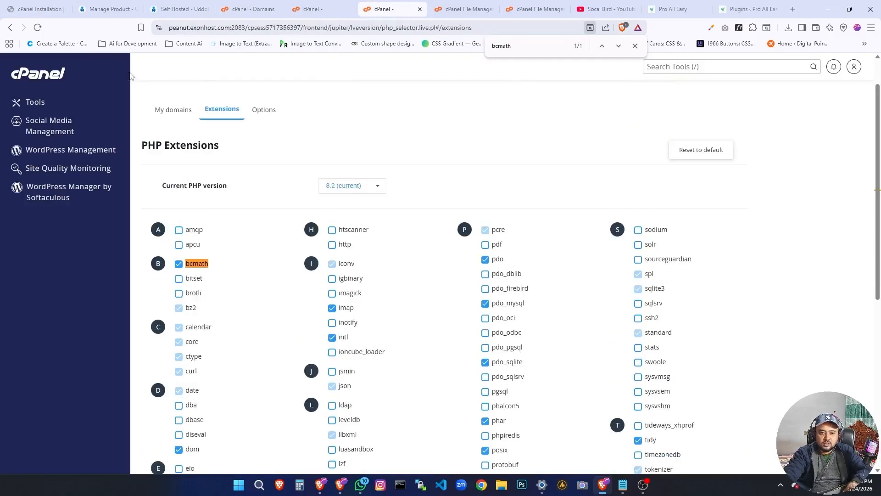
Copy fileinfo from the guide, find it in the PHP Selector extensions list, and close the page search.
key(ctrl+1)
double_click(293, 351)
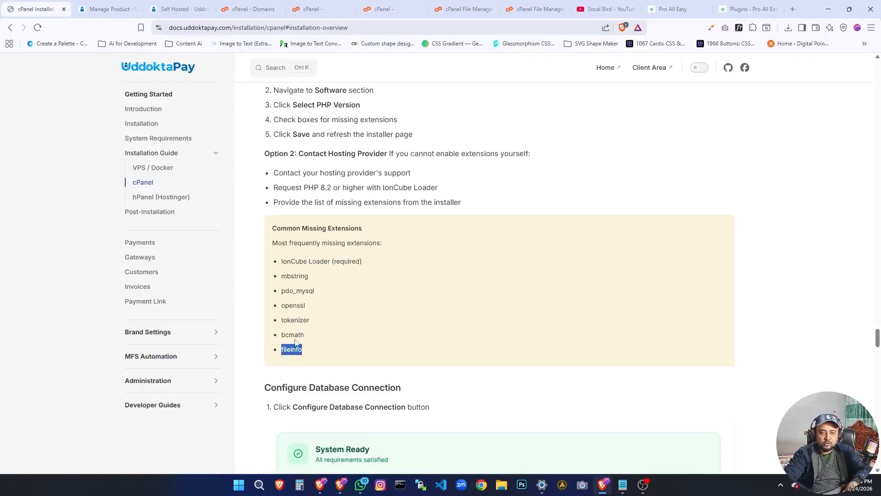
key(ctrl+c)
key(ctrl+6)
key(ctrl+f)
key(ctrl+v)
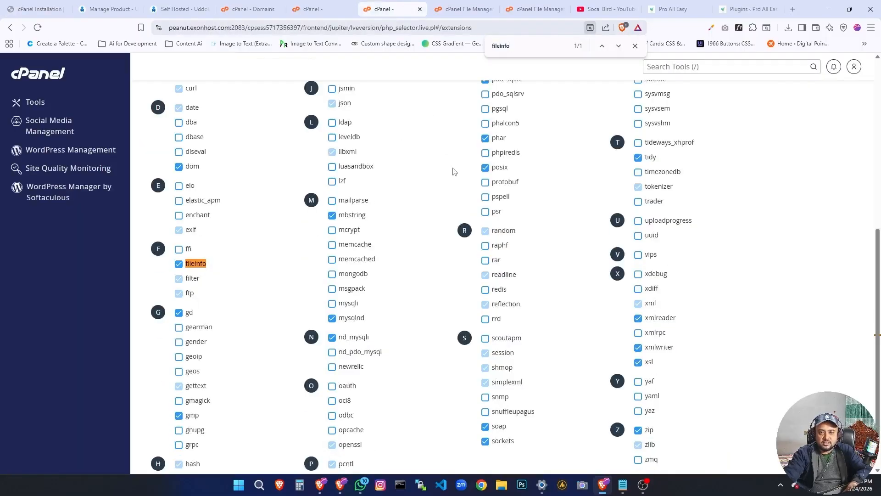
click(635, 45)
scroll(245, 308, up, 3)
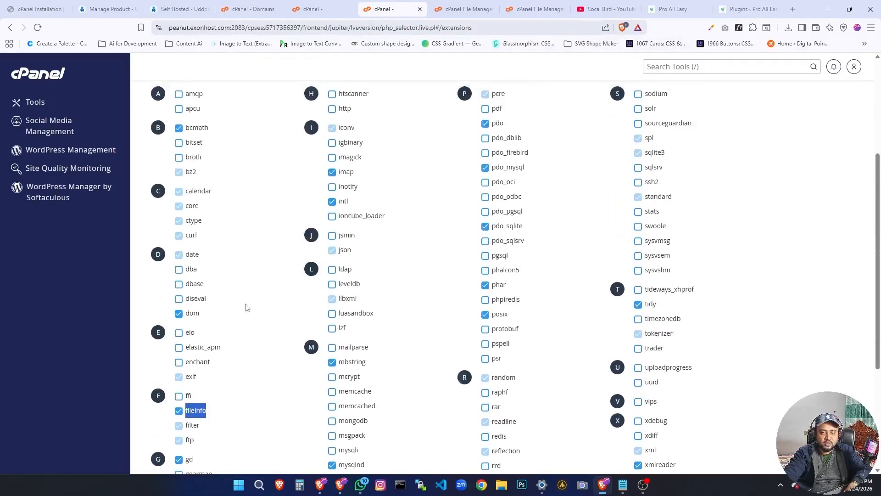
scroll(246, 307, up, 4)
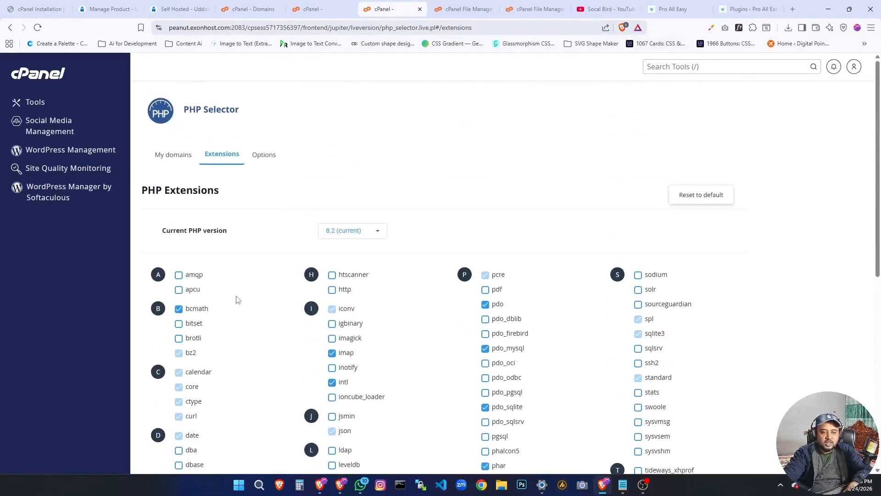
Review the guide's sections on missing extensions, database connection setup and accessing the installer interface.
click(37, 9)
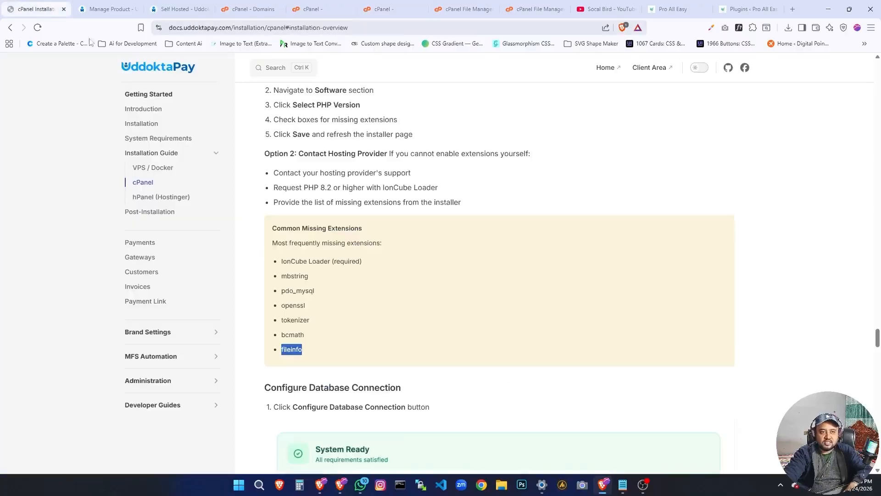
scroll(376, 336, down, 3)
scroll(376, 337, up, 4)
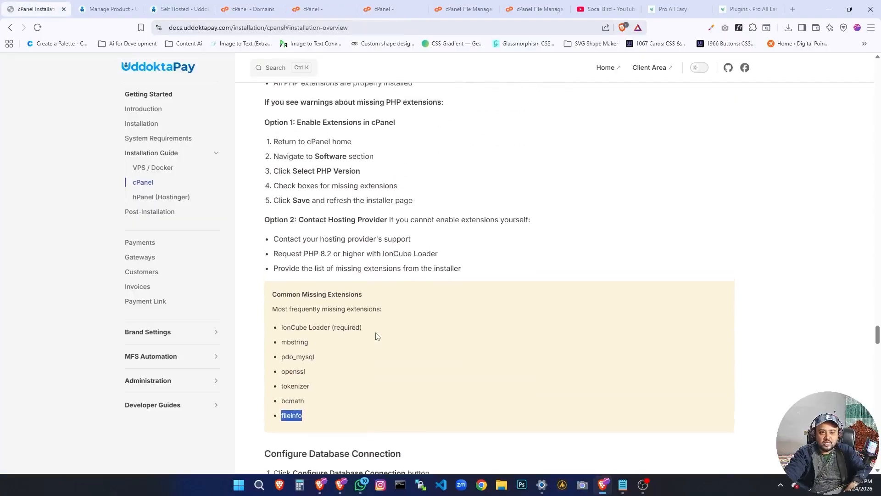
scroll(374, 337, down, 5)
scroll(335, 338, up, 1)
scroll(335, 338, down, 3)
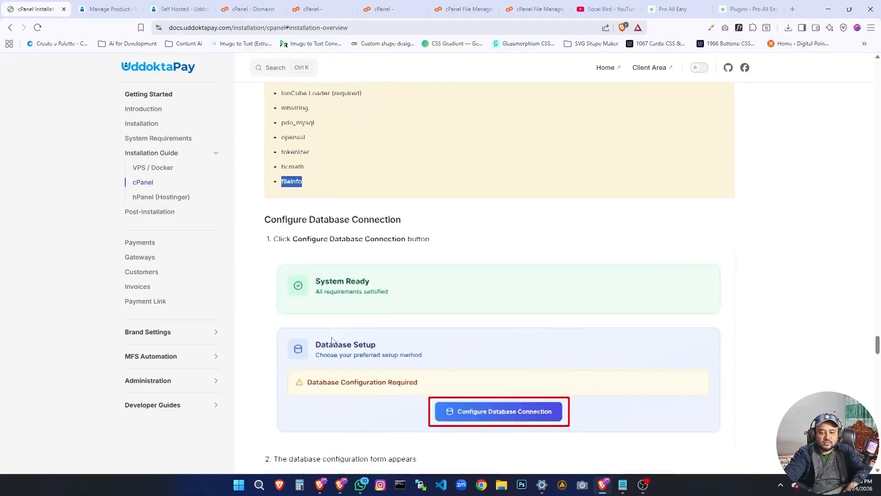
scroll(332, 339, down, 1)
scroll(332, 338, up, 8)
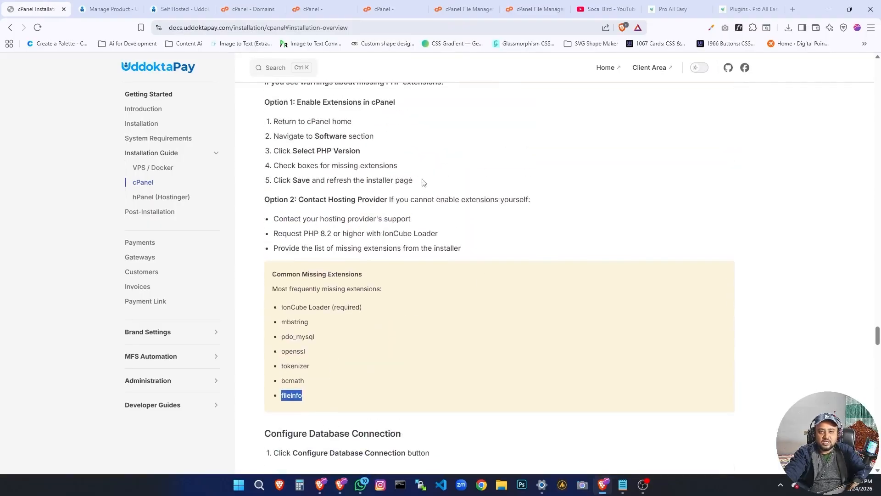
scroll(339, 208, up, 4)
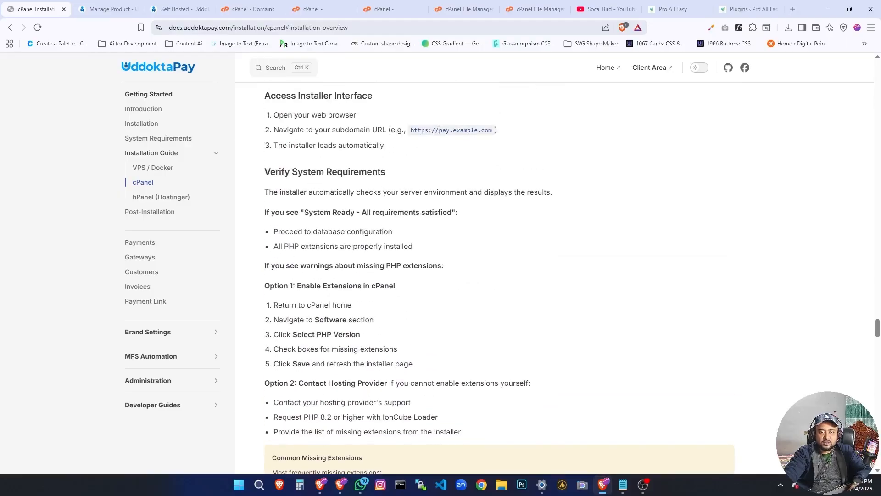
Copy the "pay." prefix from the guide's example URL and open pay.proalleasy.com in a new browser tab.
drag(438, 130, 452, 131)
right_click(448, 132)
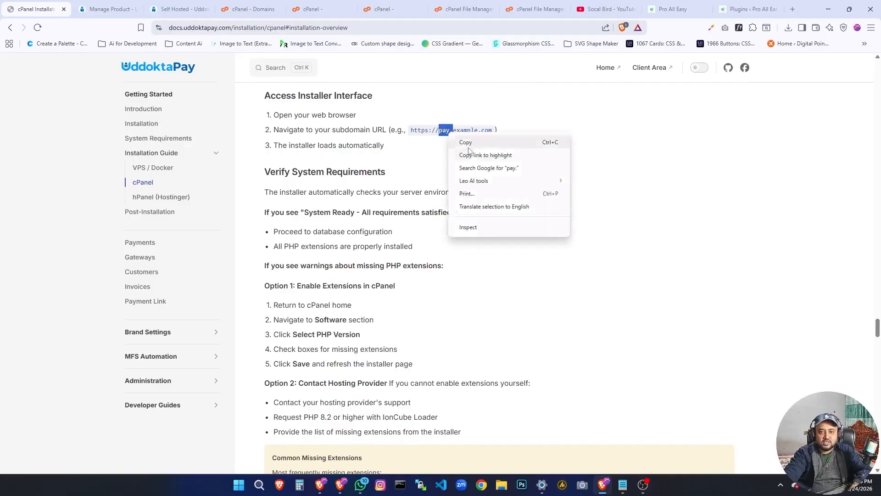
click(466, 143)
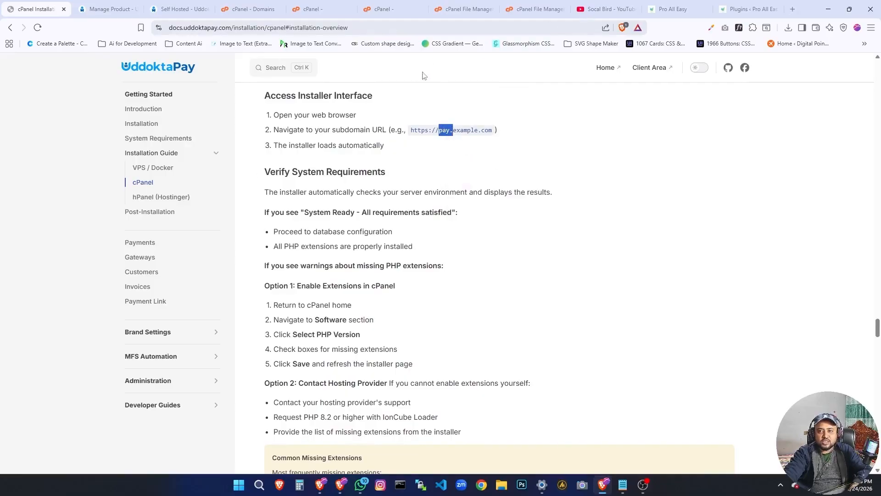
key(ctrl+t)
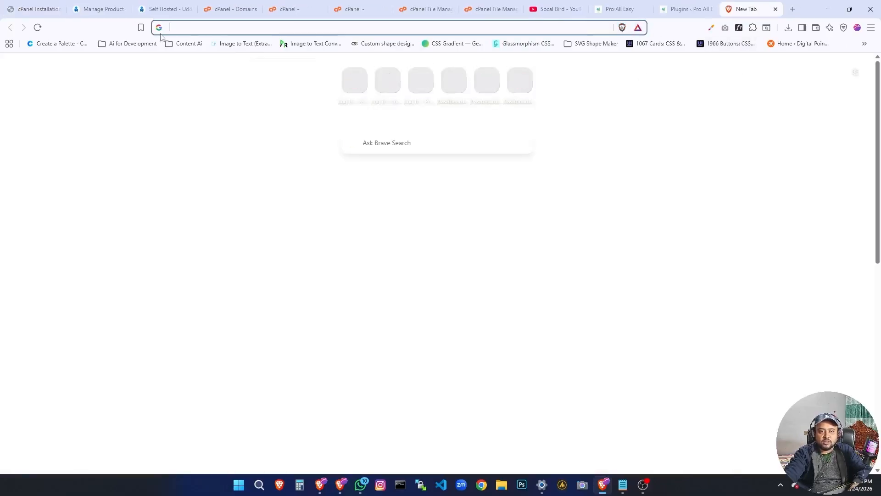
key(ctrl+v)
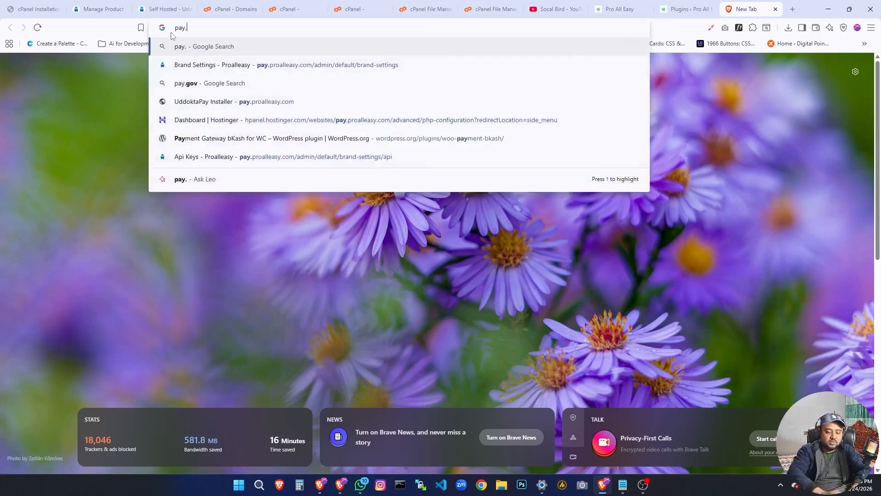
text(proalleas)
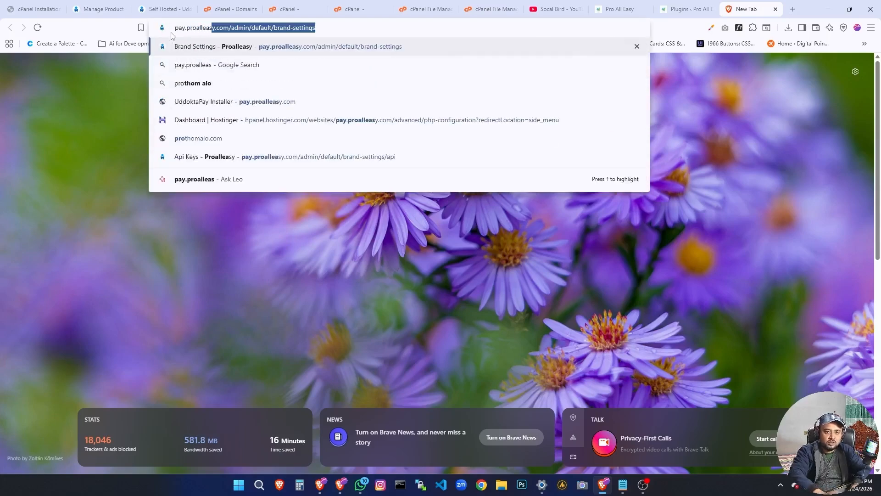
text(y.com)
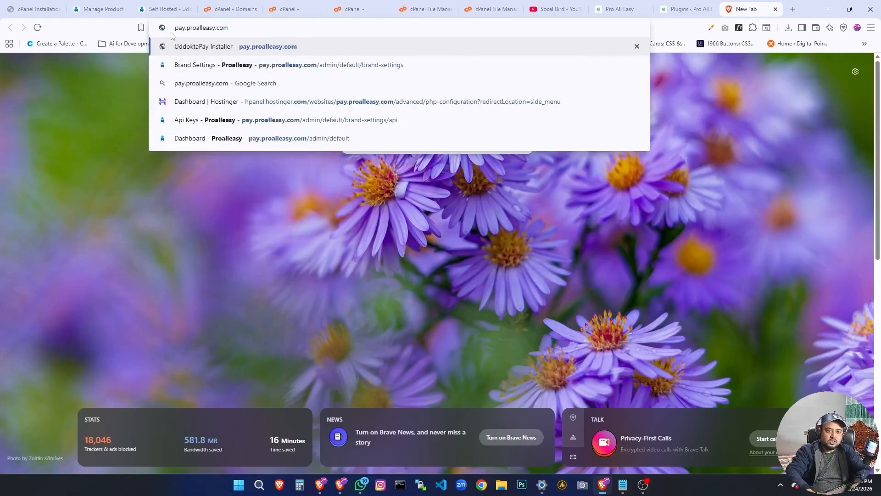
key(Return)
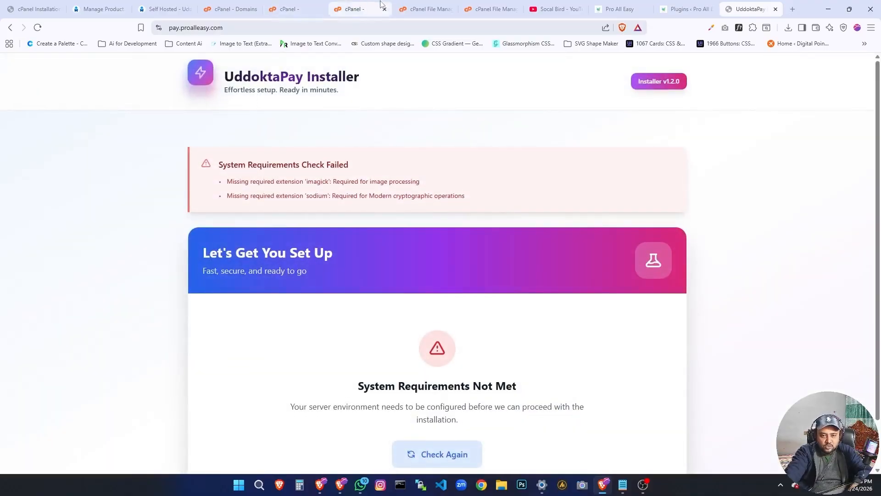
Review the installer's failed requirements, copy imagick from them, and enable the imagick extension for PHP 8.2 in PHP Selector.
scroll(266, 181, down, 1)
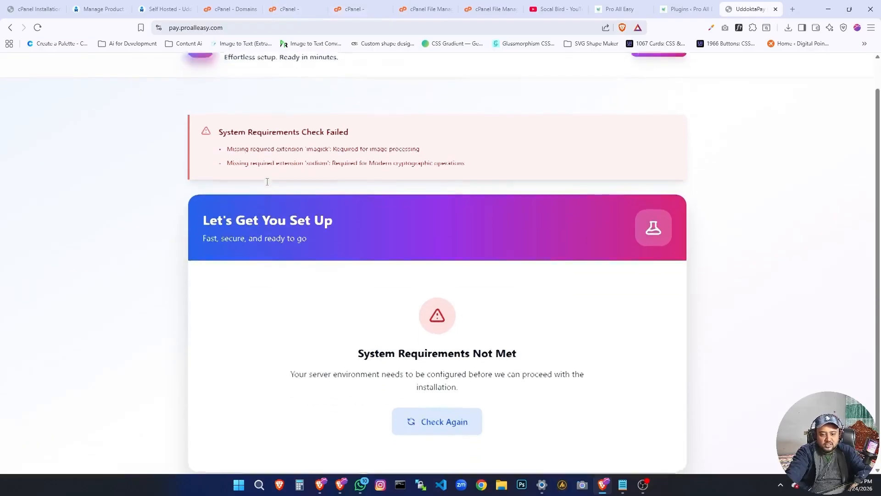
scroll(267, 181, up, 1)
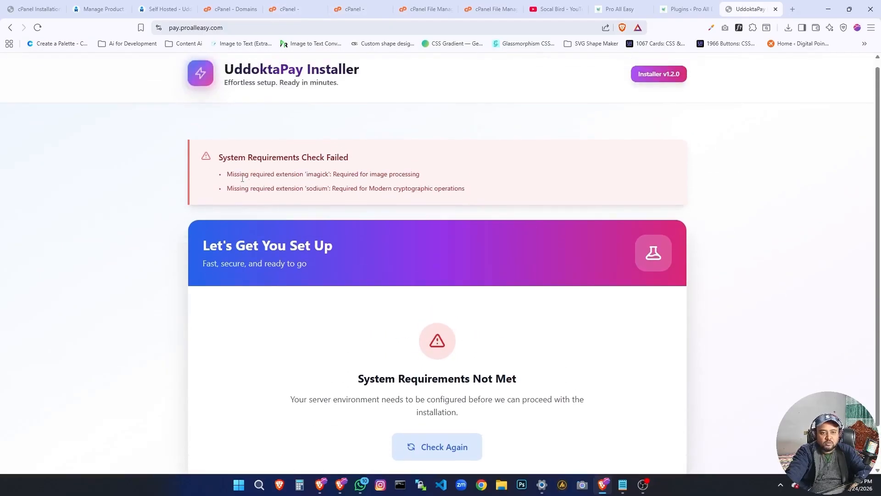
triple_click(234, 158)
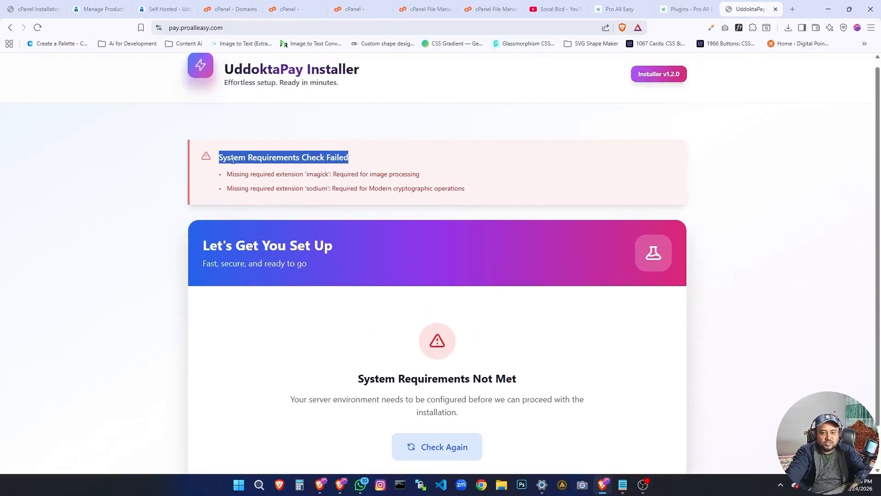
click(280, 177)
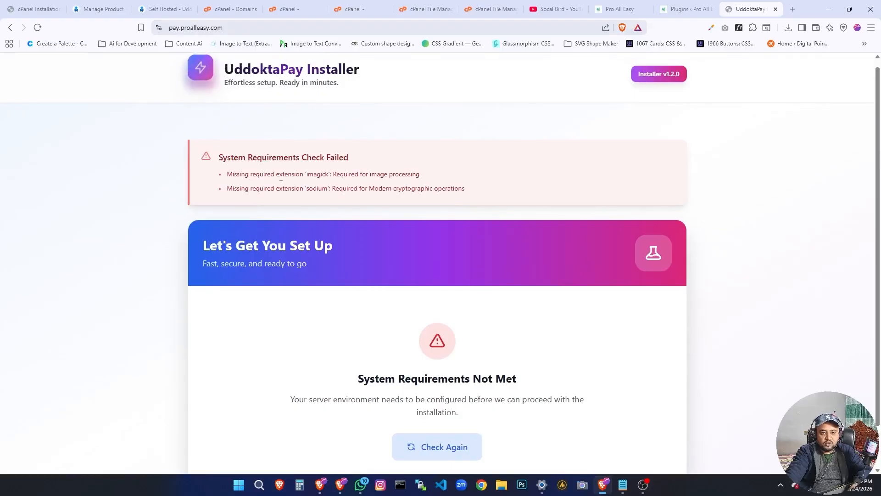
double_click(317, 175)
right_click(319, 177)
click(335, 186)
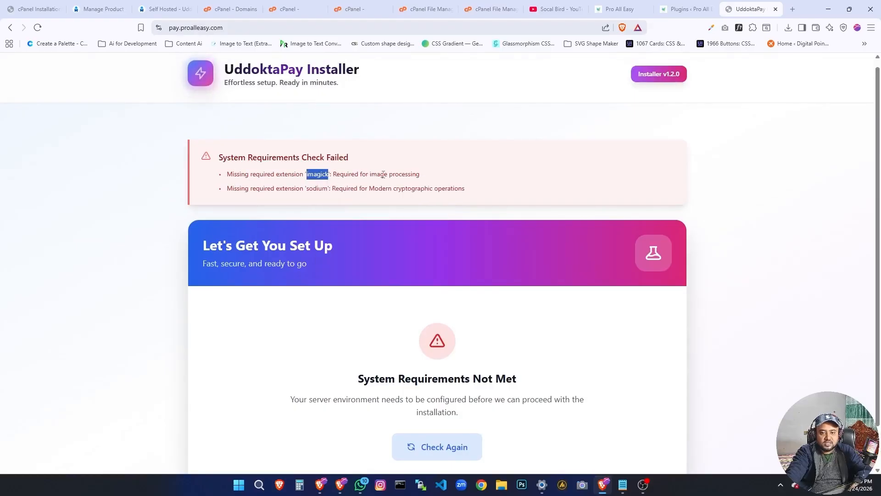
click(377, 13)
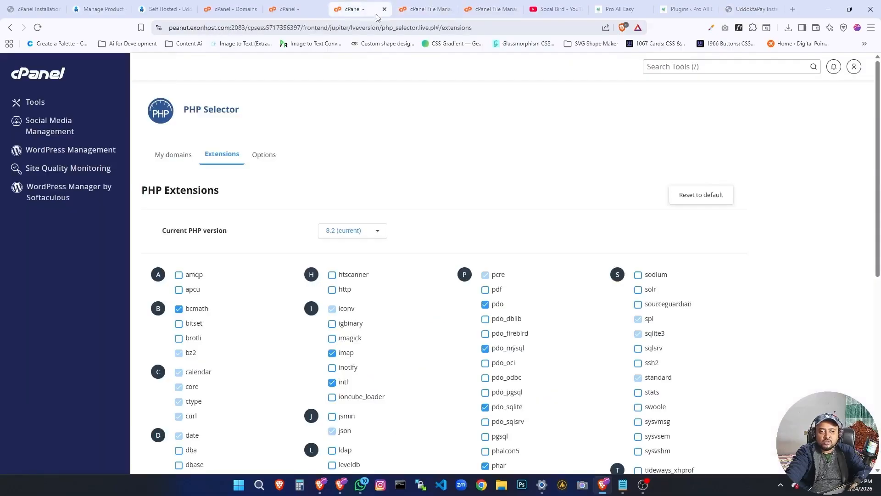
key(ctrl+f)
key(ctrl+v)
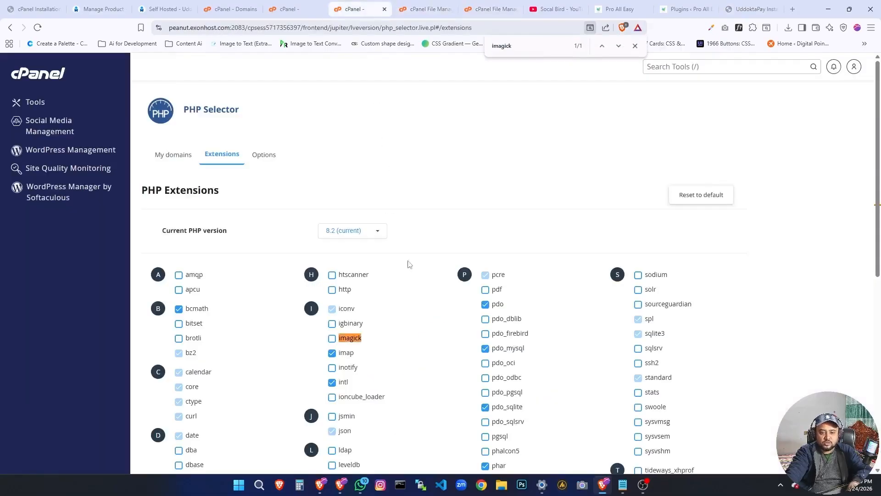
click(333, 339)
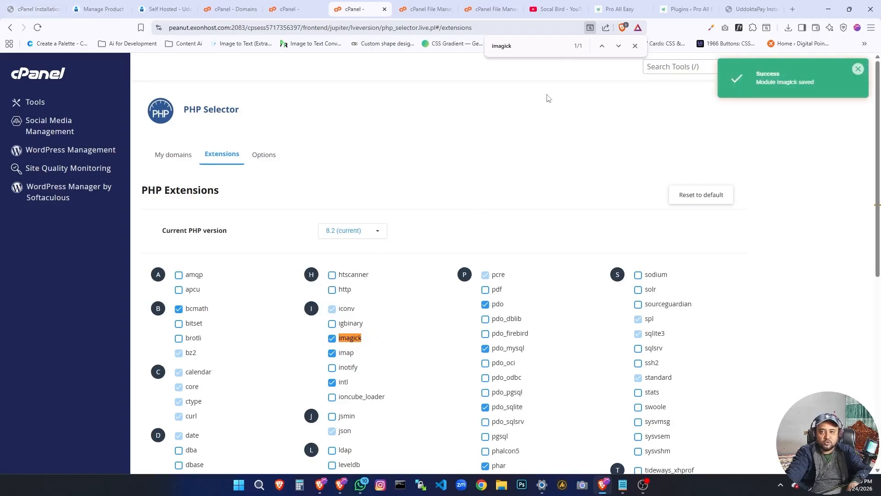
Copy sodium from the installer's failed requirements, enable the sodium extension in PHP Selector, and reload the installer page.
click(748, 8)
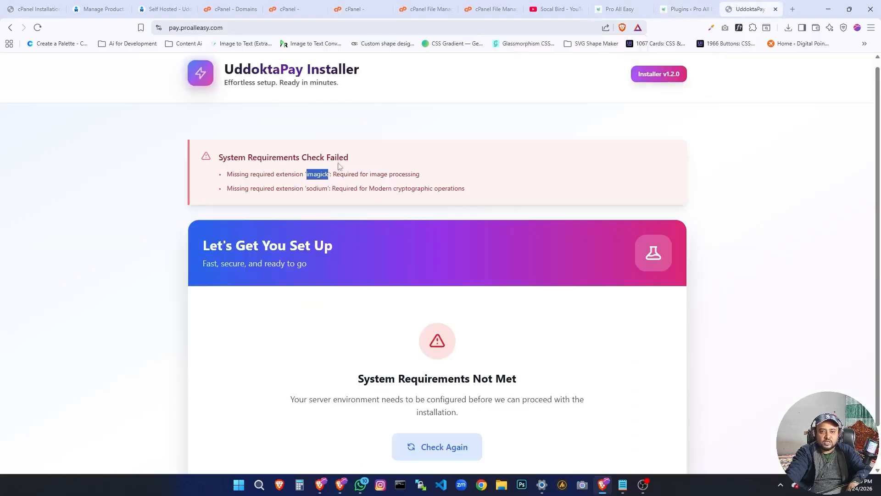
double_click(314, 190)
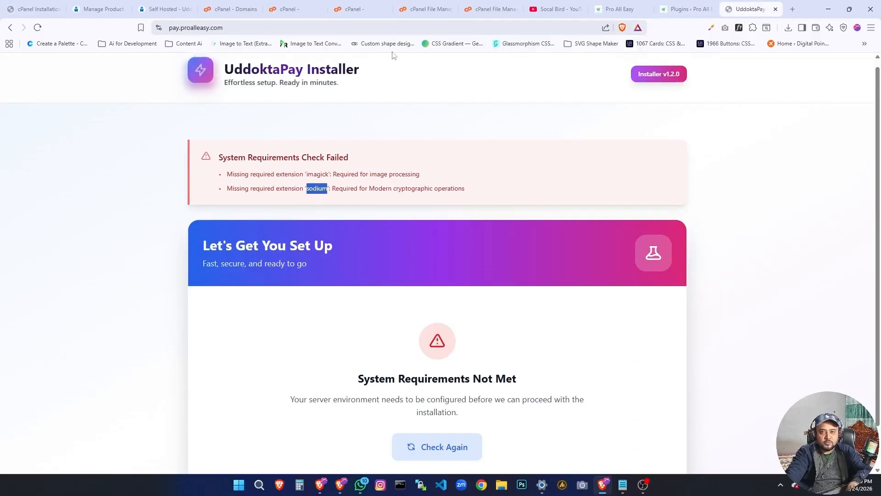
click(360, 9)
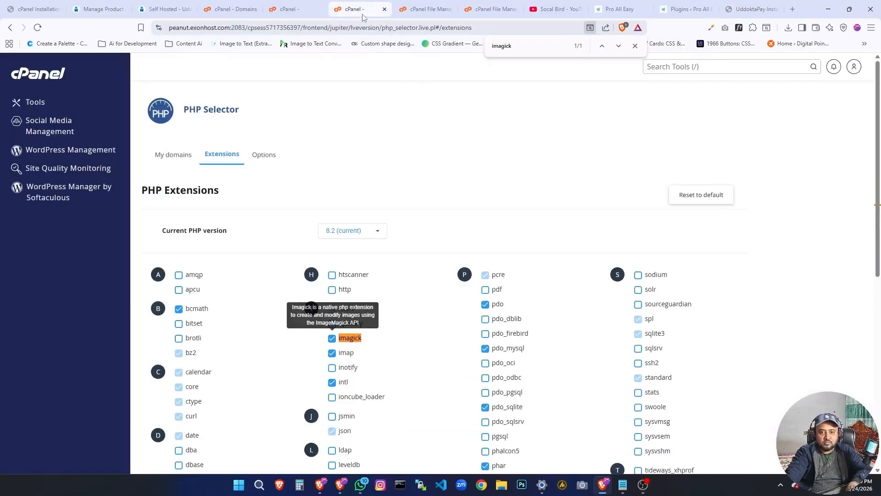
double_click(527, 45)
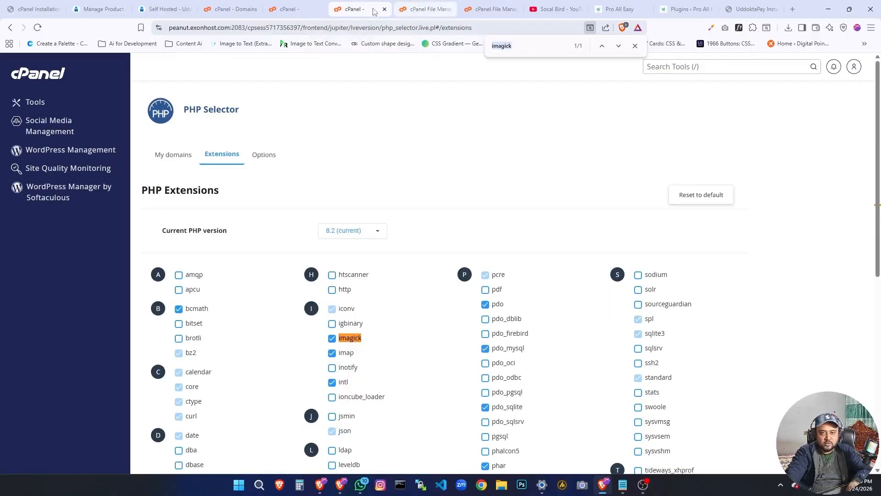
text(sodium)
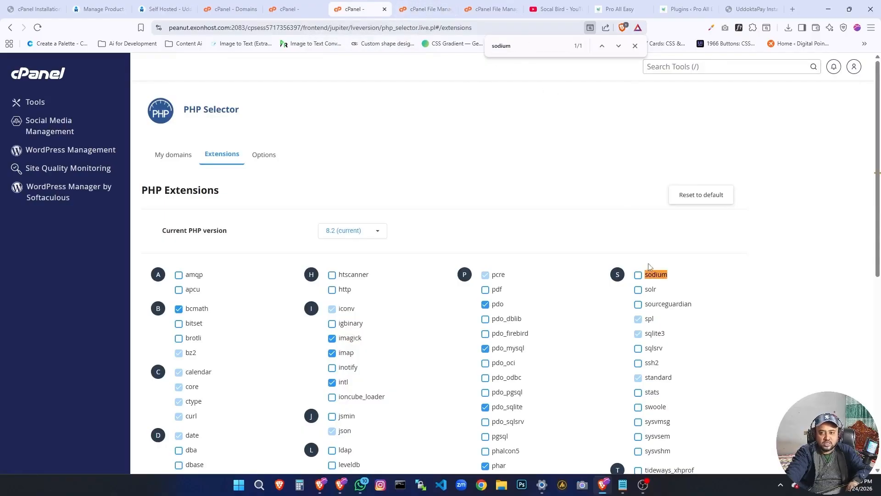
click(638, 275)
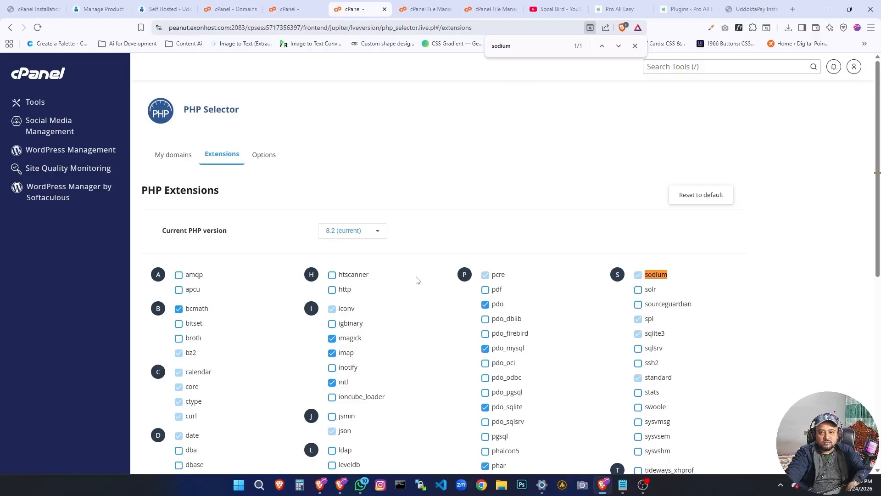
click(746, 9)
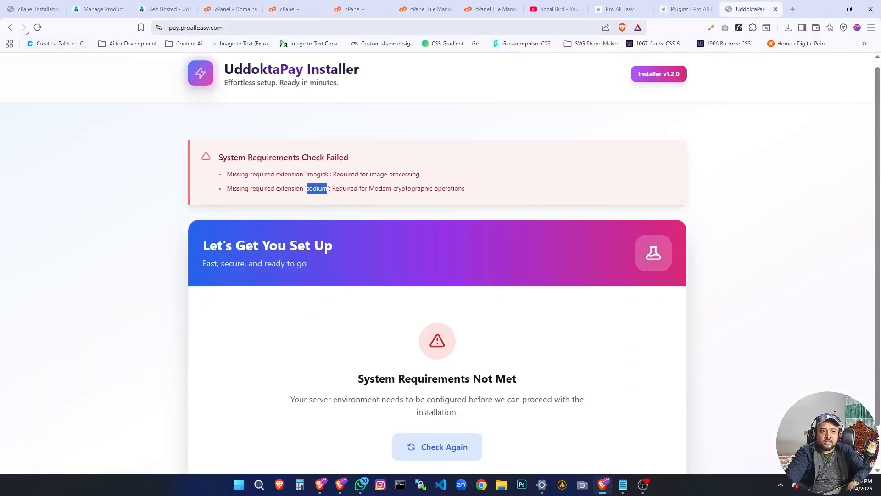
click(37, 27)
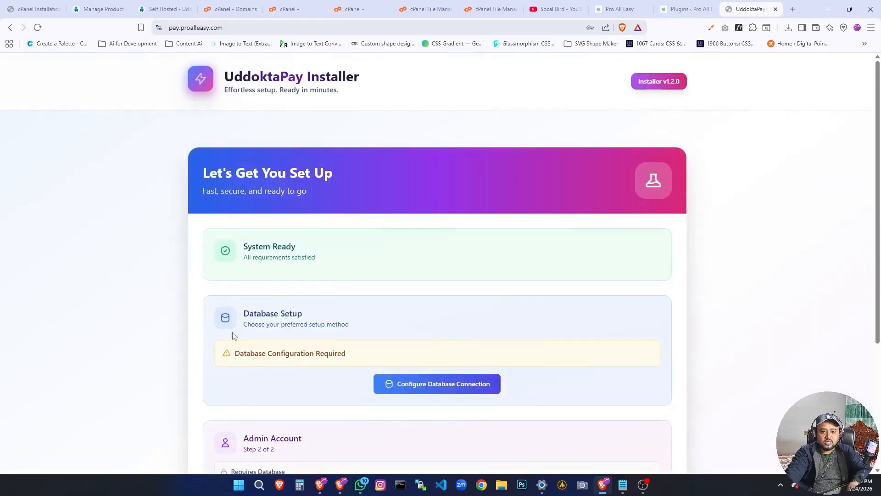
Review the PHP Selector extensions, the guide's list of common missing extensions, and the installer's system requirements status.
click(354, 9)
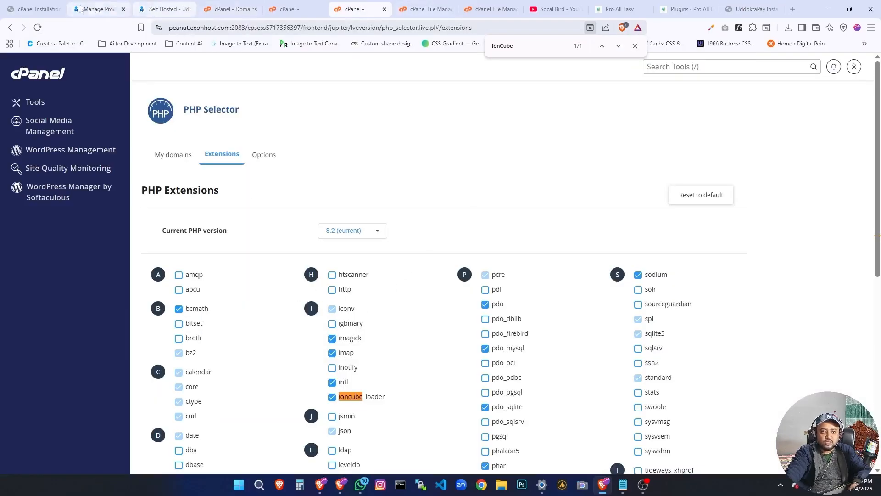
click(37, 9)
scroll(321, 321, down, 5)
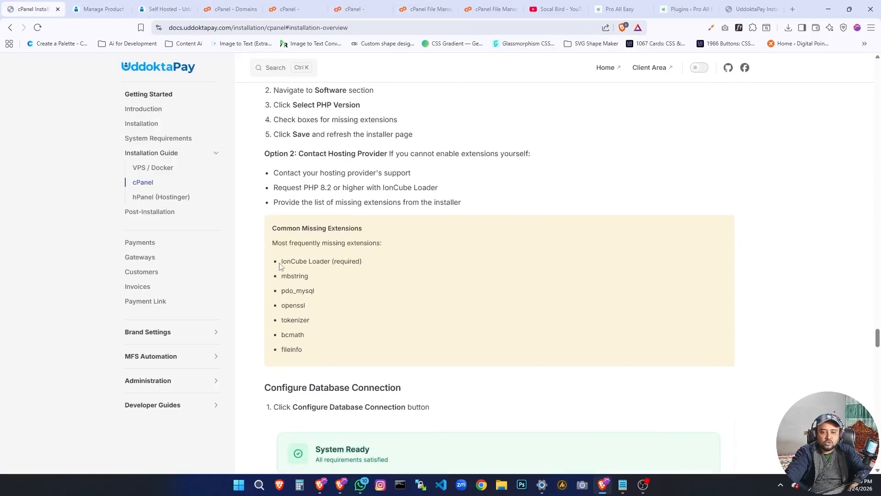
drag(281, 266, 356, 363)
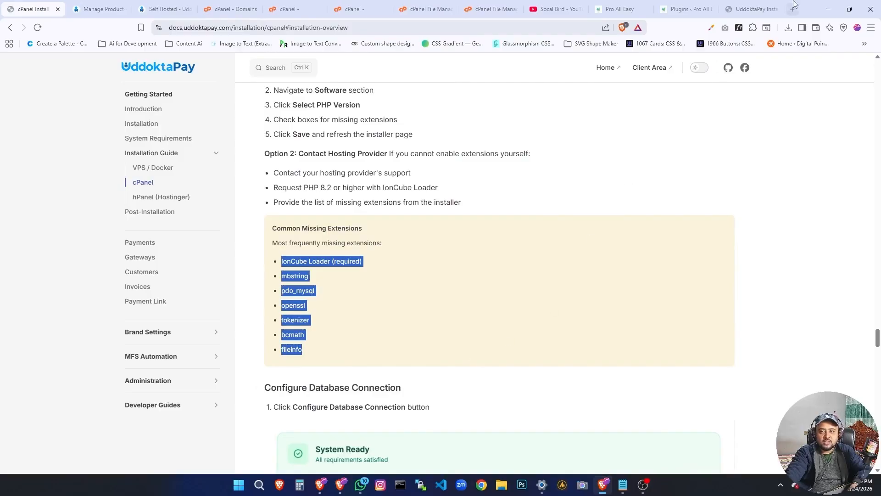
click(758, 9)
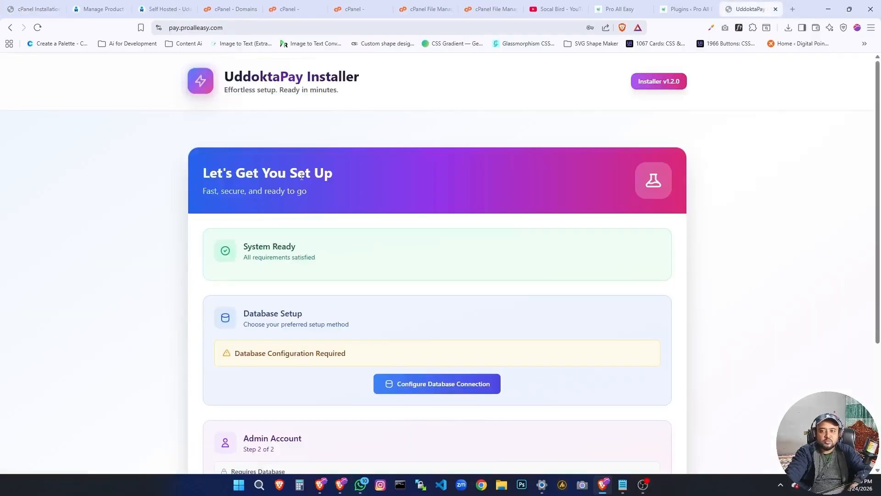
triple_click(255, 247)
triple_click(256, 258)
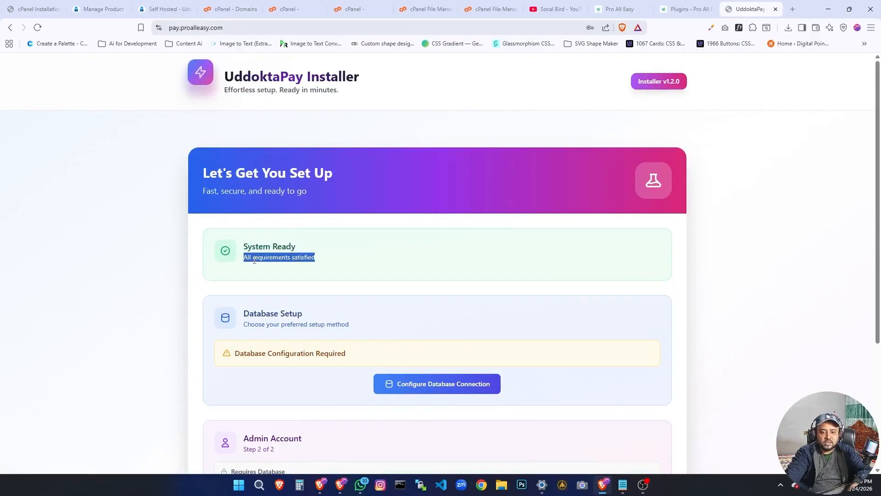
Open the installer's database connection configuration, choose MySQL as the database driver, and activate the Database Name field.
double_click(268, 313)
drag(268, 313, 318, 311)
scroll(413, 303, down, 2)
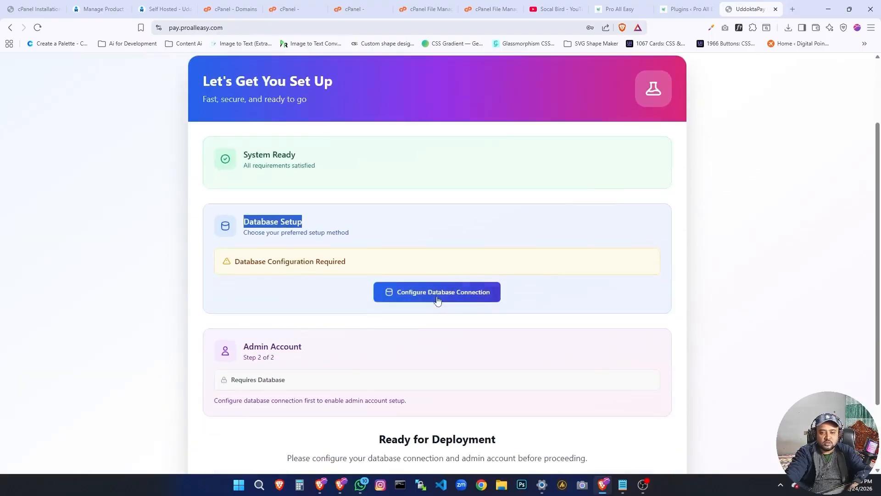
click(436, 293)
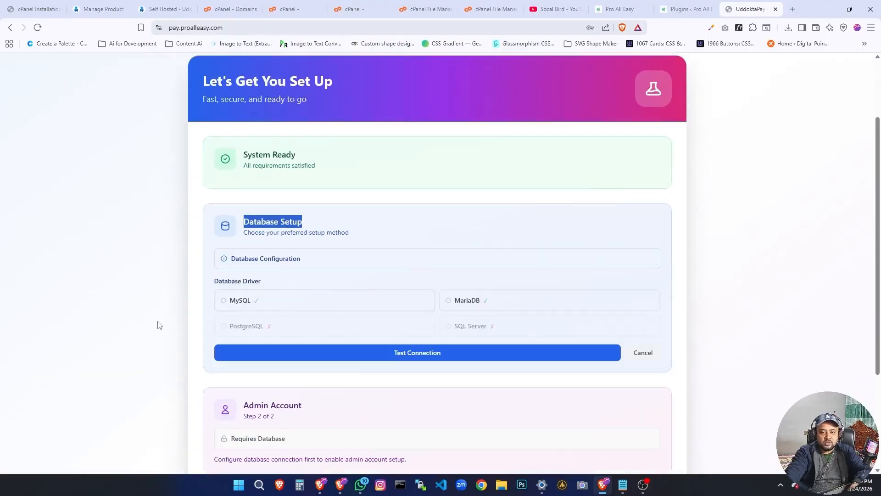
click(335, 309)
scroll(216, 339, down, 3)
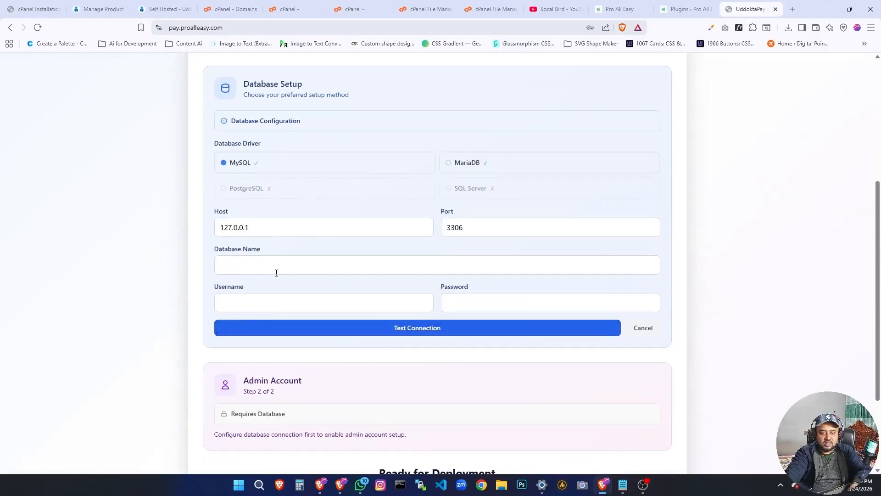
click(276, 270)
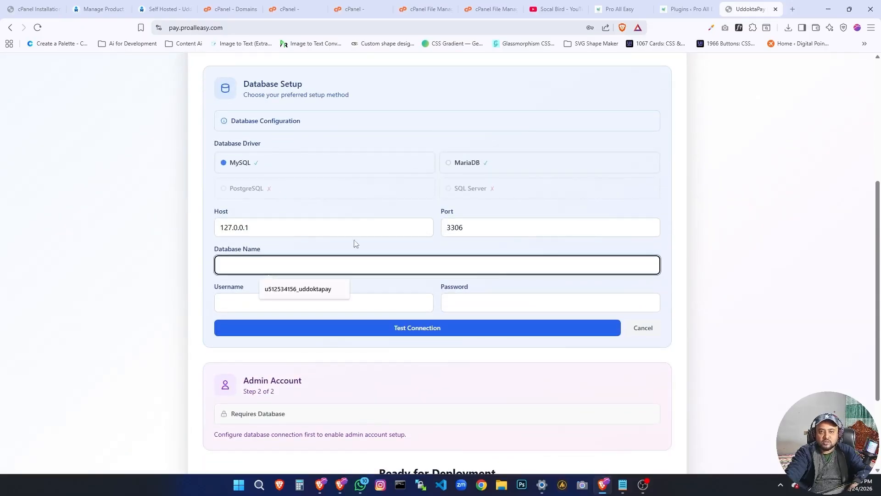
Close the duplicate PHP Selector tab and open the Database Wizard in cPanel.
click(231, 9)
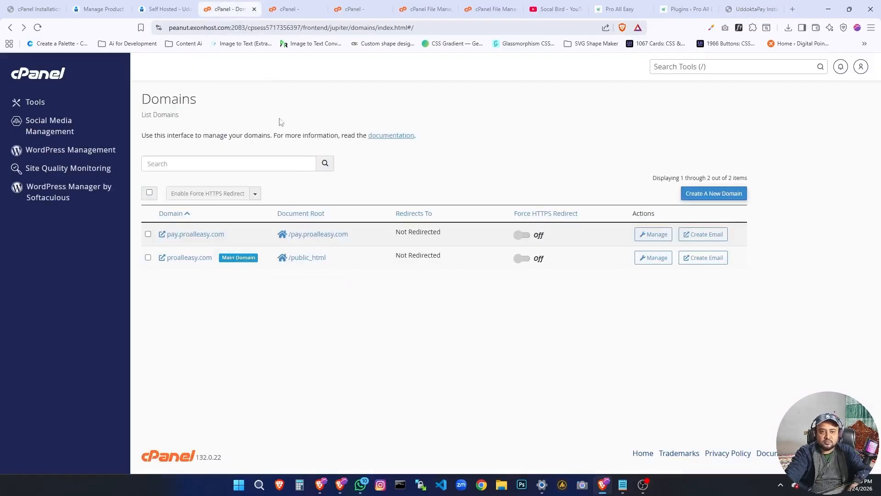
click(300, 7)
click(353, 9)
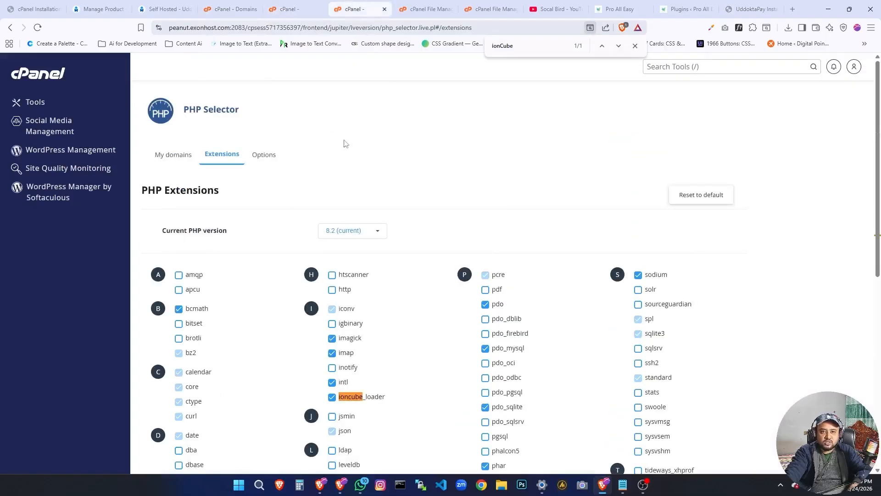
click(385, 9)
click(415, 9)
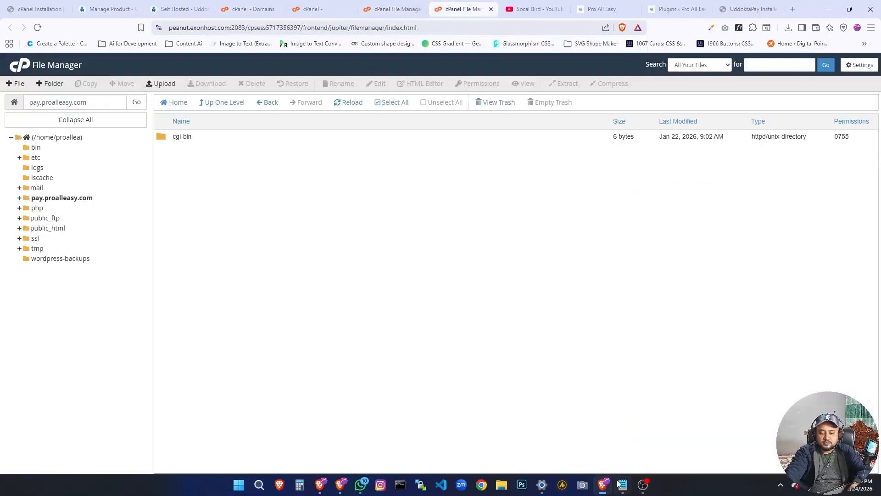
mouse_move(623, 485)
click(251, 9)
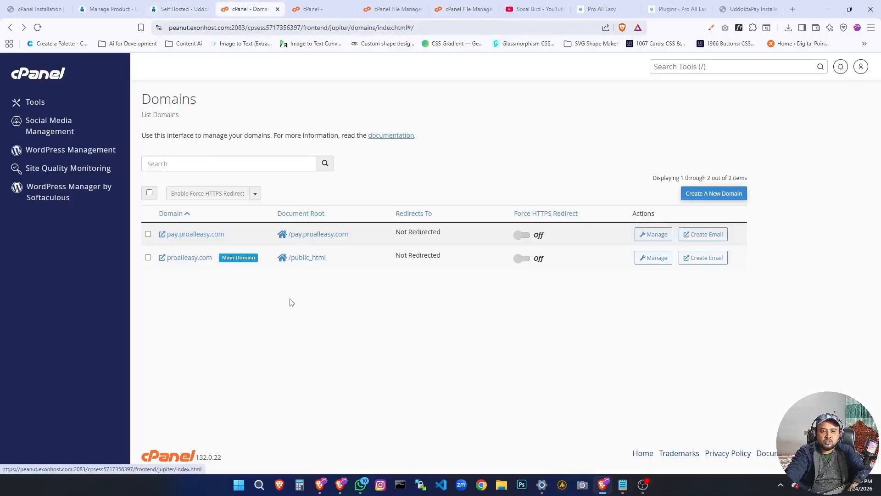
click(309, 9)
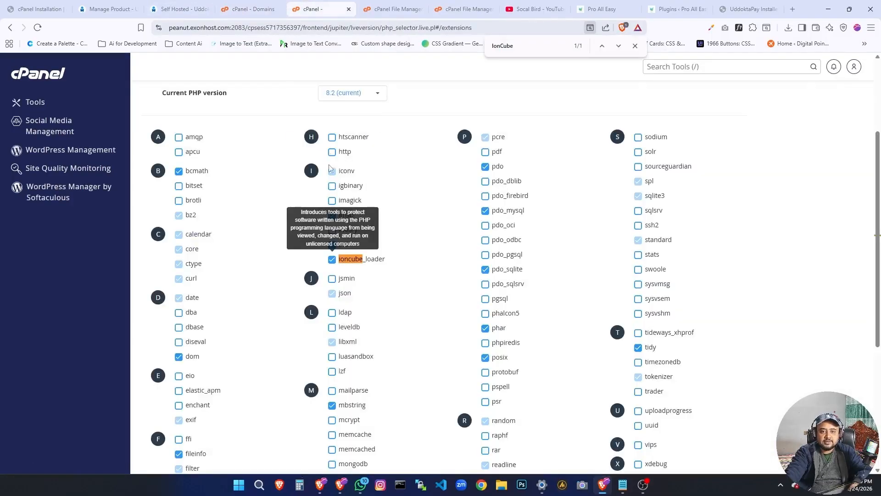
click(380, 9)
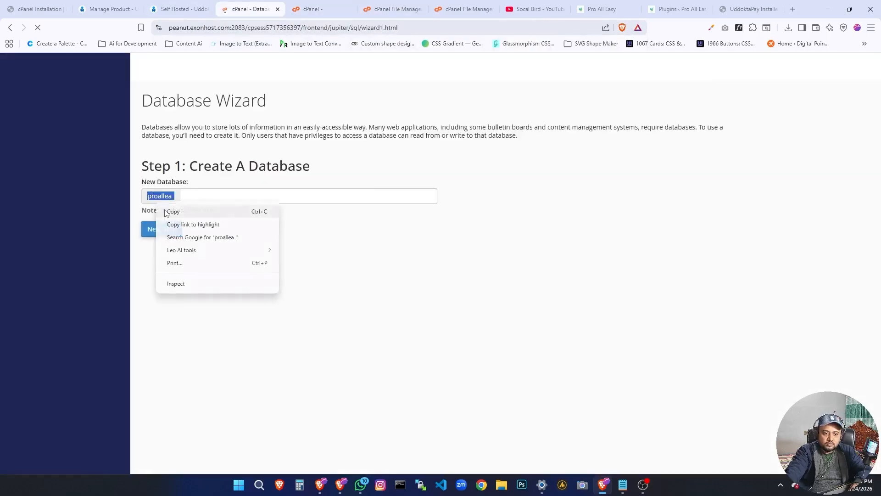
click(168, 211)
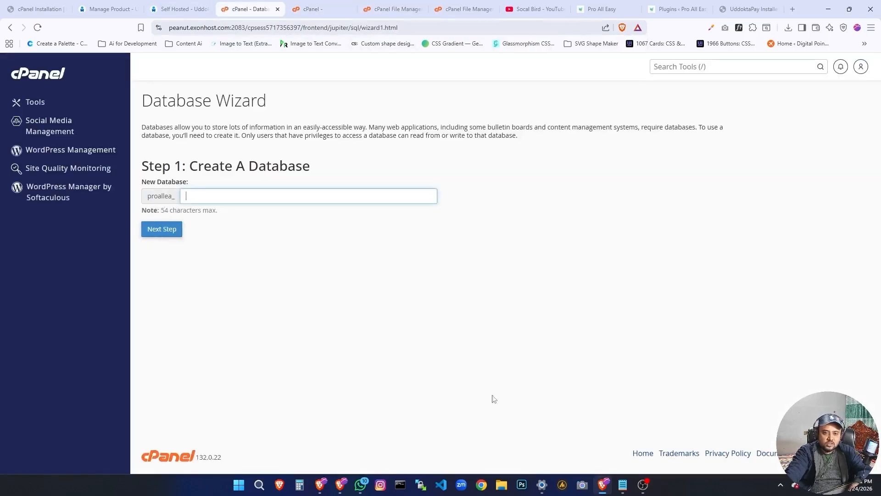
Switch to Notepad, complete the database name in the notes as ionCube_uddoktapay, and copy it.
click(622, 484)
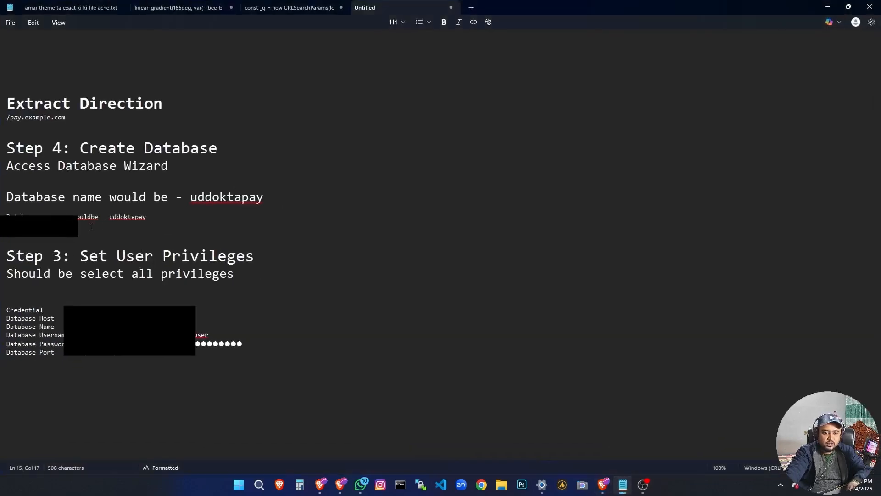
click(107, 219)
text(ionCube)
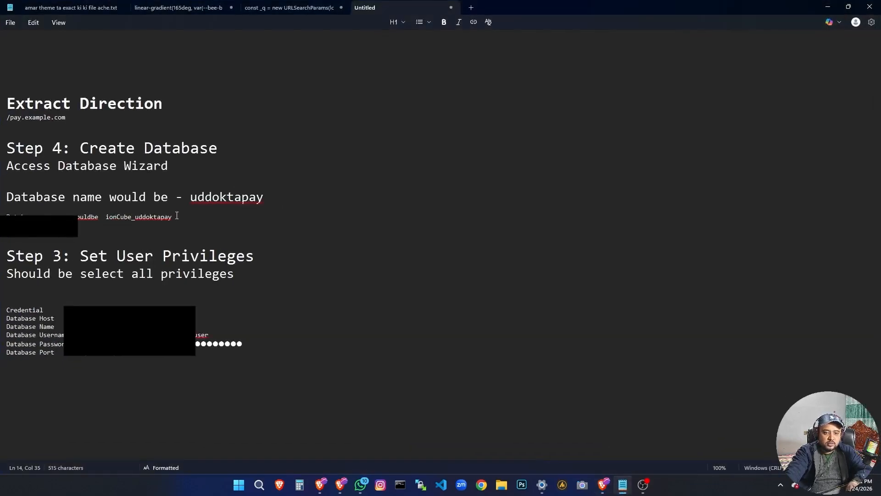
drag(176, 216, 105, 219)
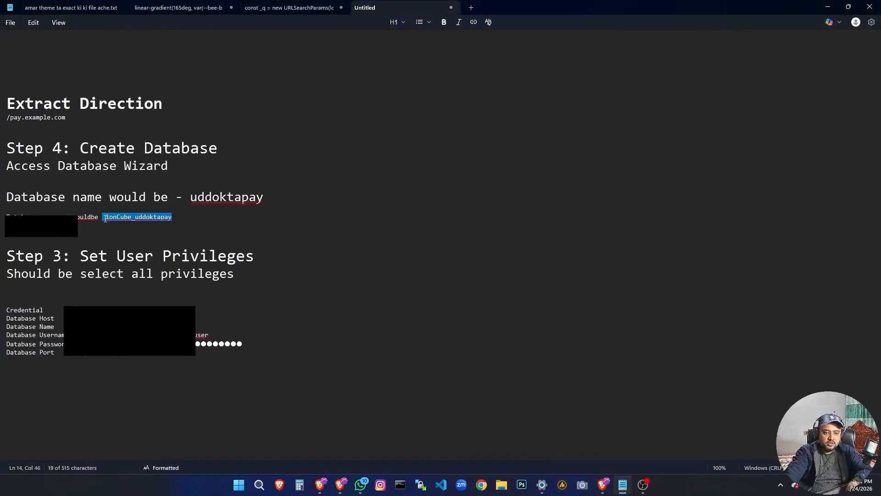
right_click(136, 221)
click(177, 252)
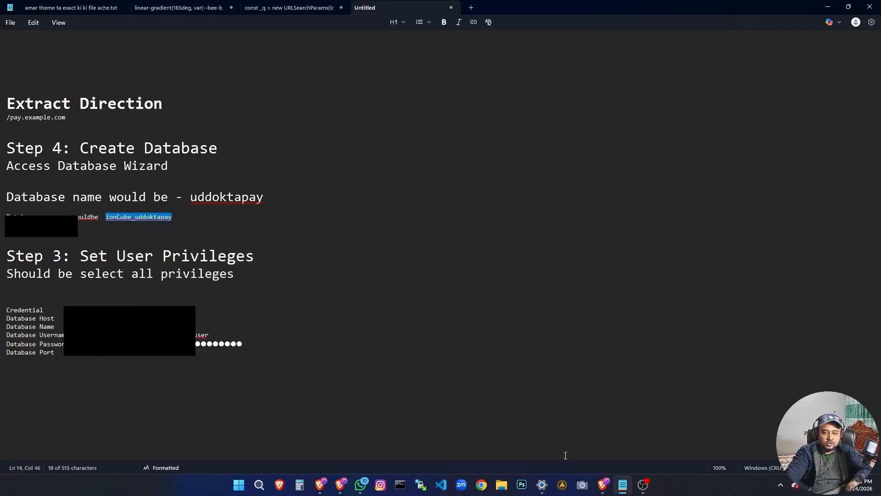
Return to the installer in the browser and paste the copied value into the Database Name and Username fields.
click(604, 488)
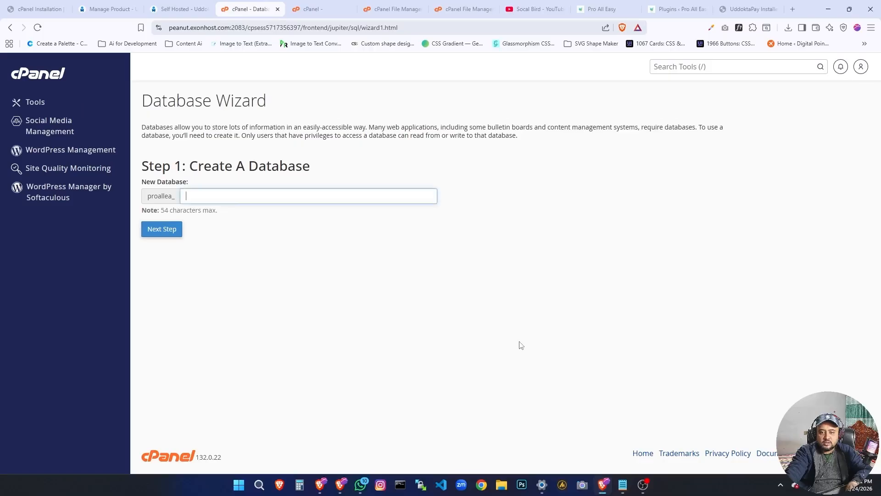
click(731, 3)
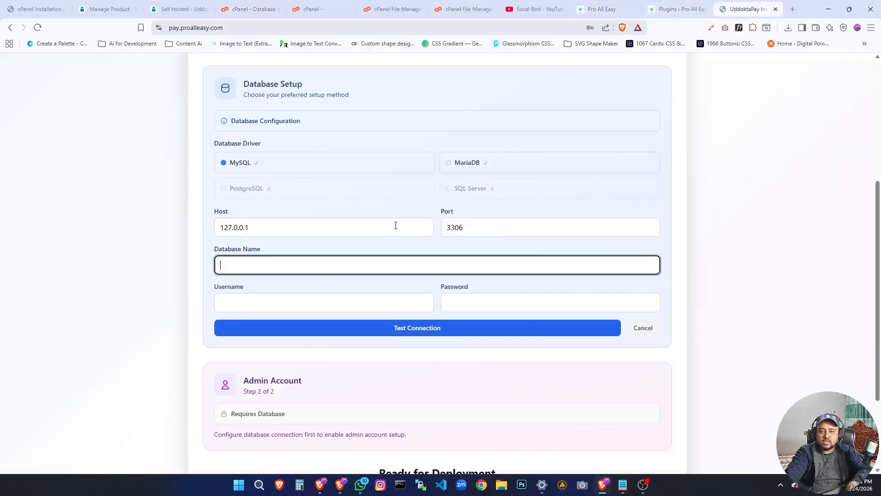
key(ctrl+v)
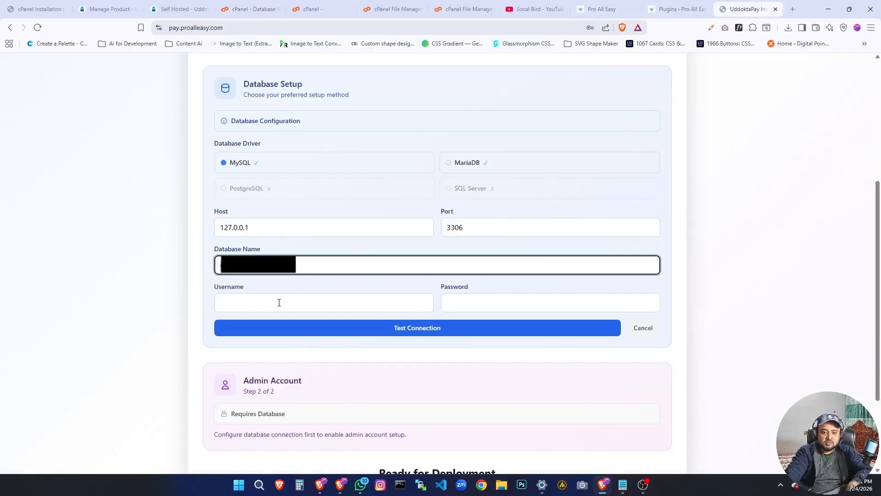
click(280, 301)
key(ctrl+v)
Copy the database password from the Notepad notes and paste it into the Password field of the installer's database setup.
click(623, 484)
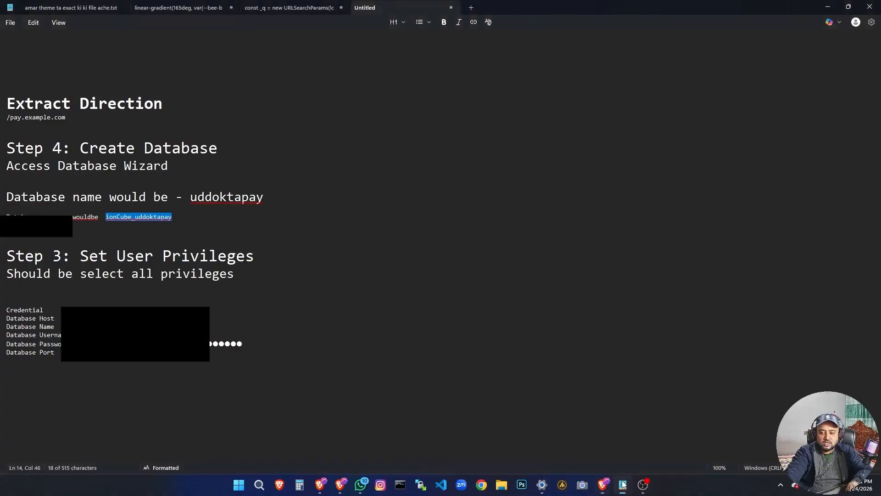
drag(69, 233, 6, 233)
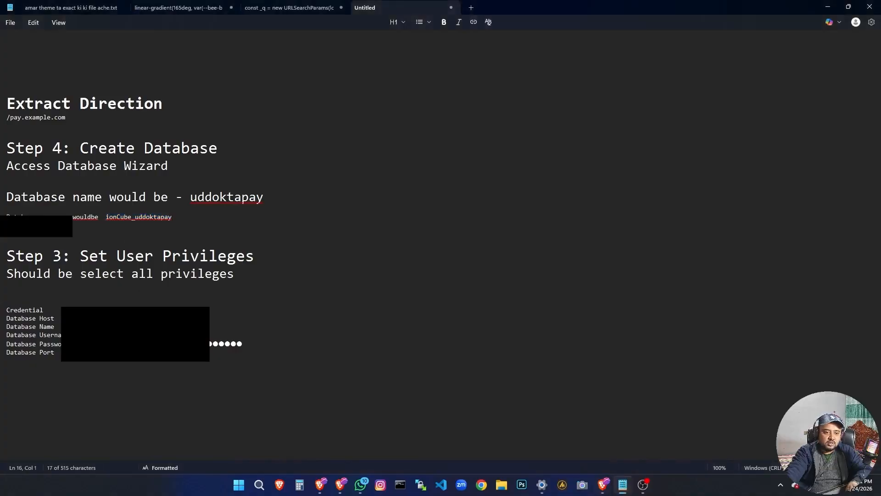
click(68, 226)
drag(68, 225, 21, 225)
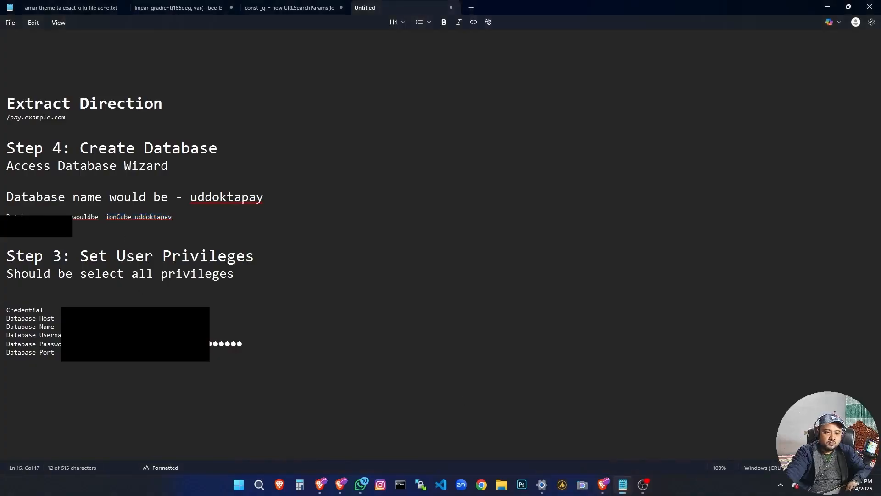
key(alt+Tab)
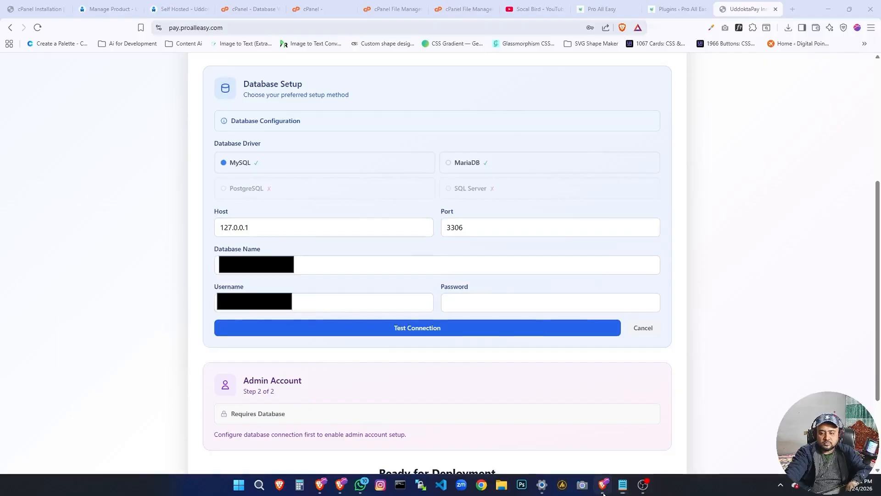
click(495, 303)
key(ctrl+v)
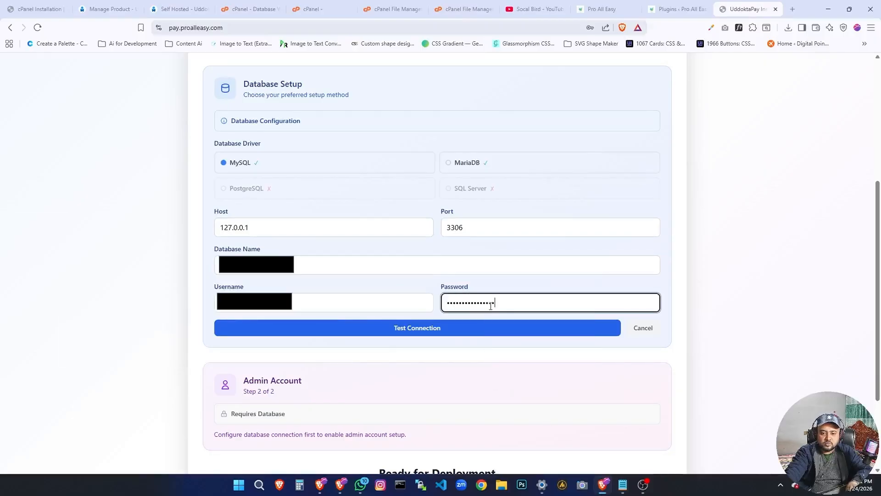
Test the database connection with the entered credentials, then select the database password again in the Notepad notes, including its last character.
click(444, 330)
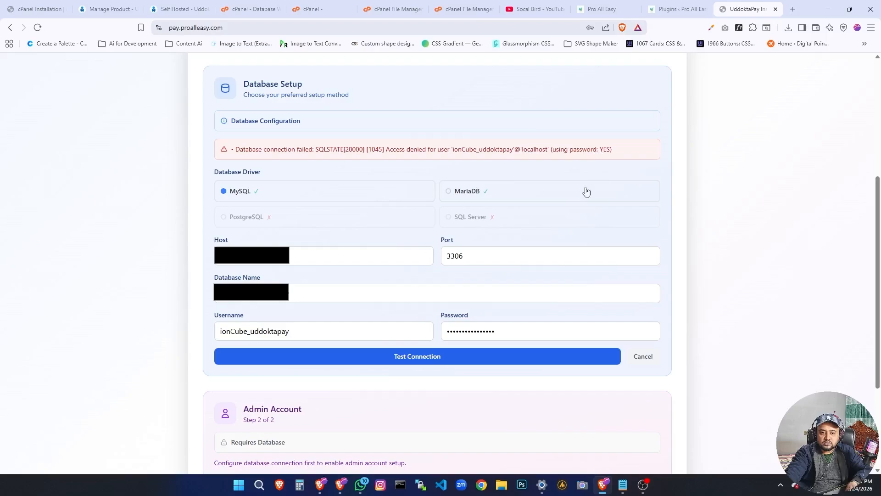
click(523, 338)
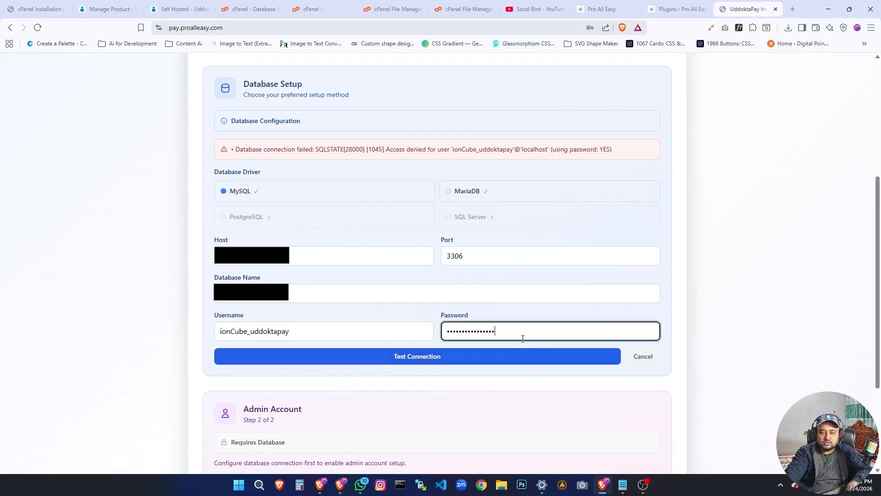
click(623, 485)
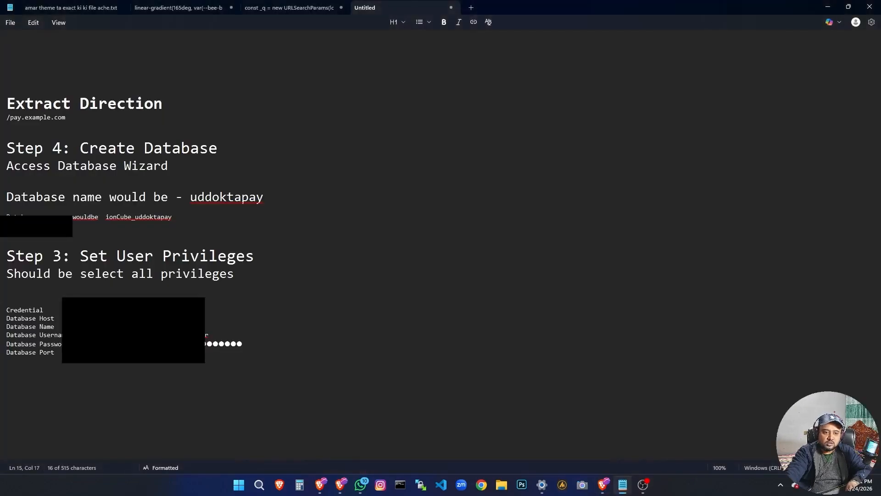
key(shift+Right)
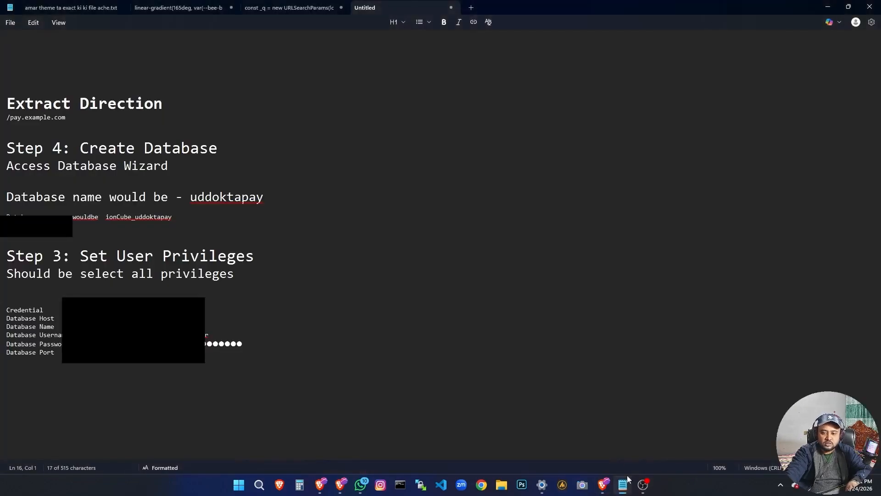
Return to the installer, replace the Password field's content with the copied database password, and retest the connection.
click(603, 485)
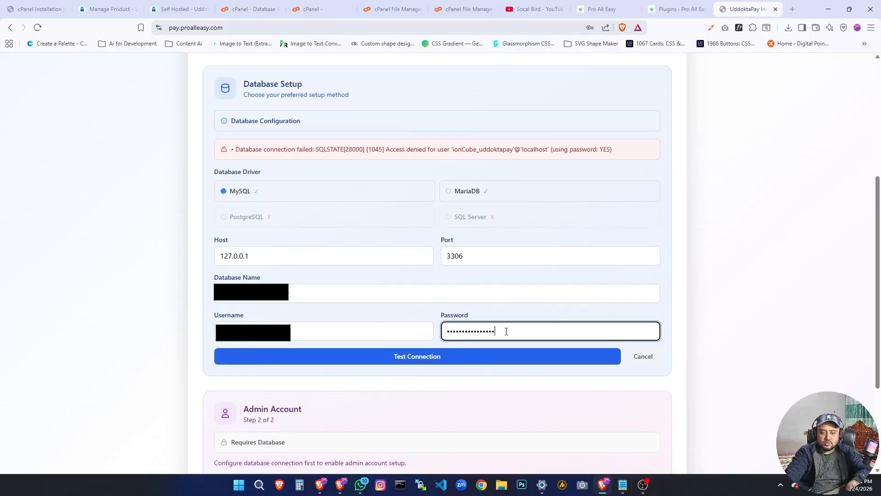
key(ctrl+a)
key(ctrl+v)
click(505, 360)
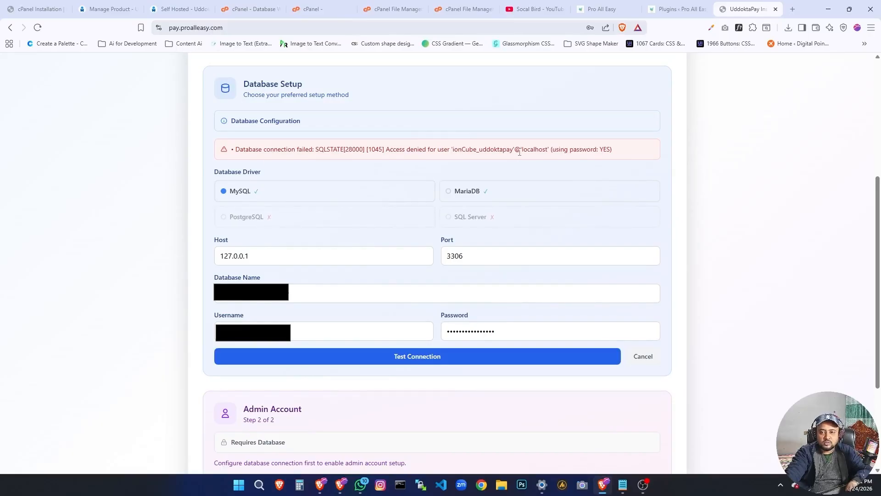
drag(552, 153, 610, 153)
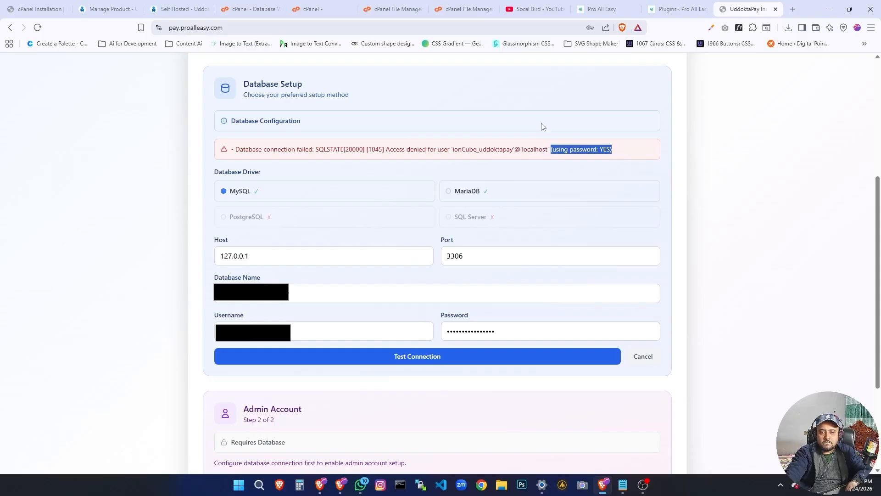
Switch to the cPanel browser tab, search its tools for "database", and open the Database Wizard.
click(250, 9)
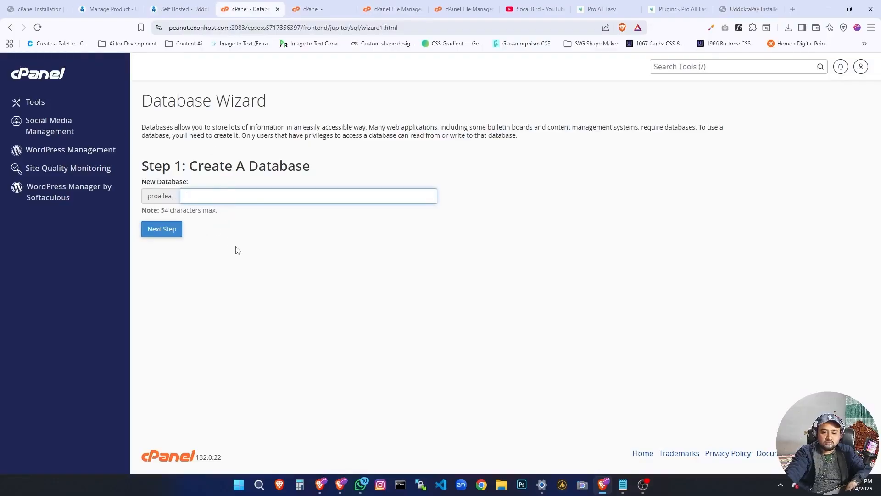
click(734, 67)
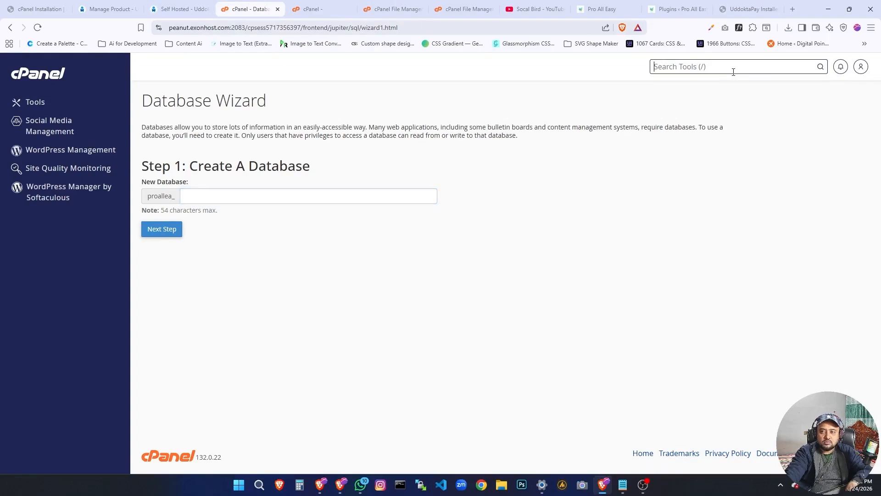
text(database)
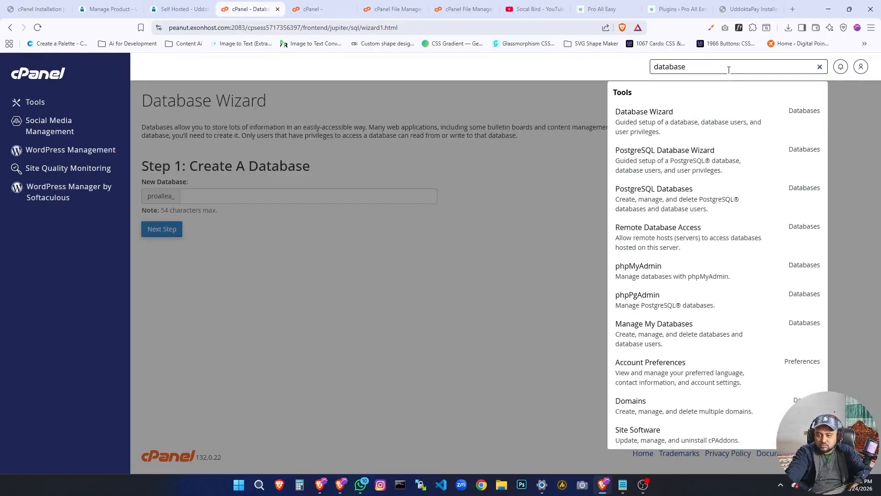
click(686, 120)
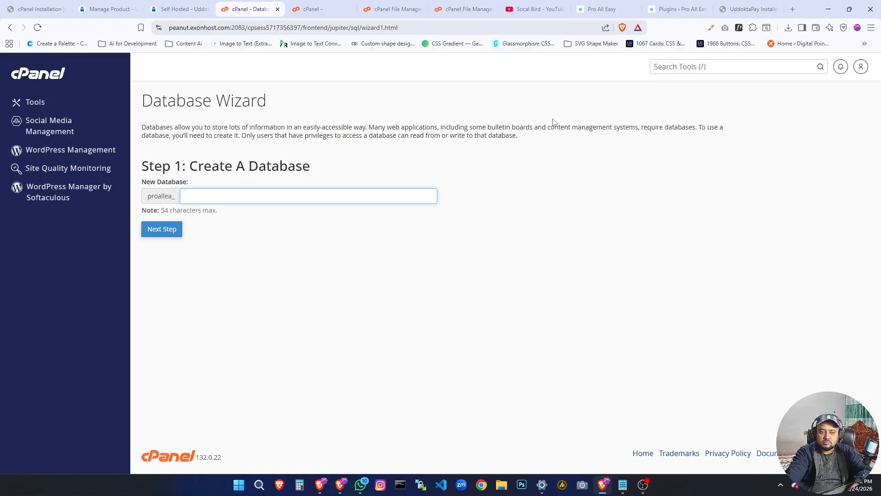
Search the cPanel tools for "database" and open Manage My Databases.
click(696, 67)
text(database)
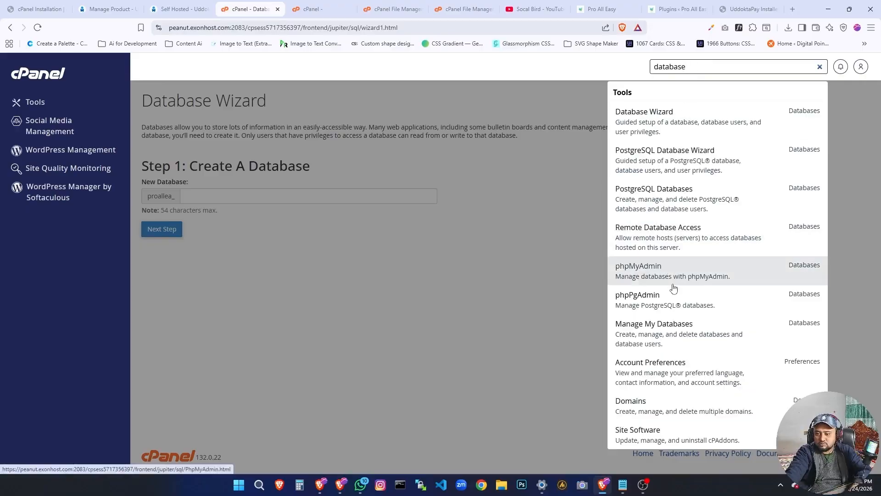
click(663, 334)
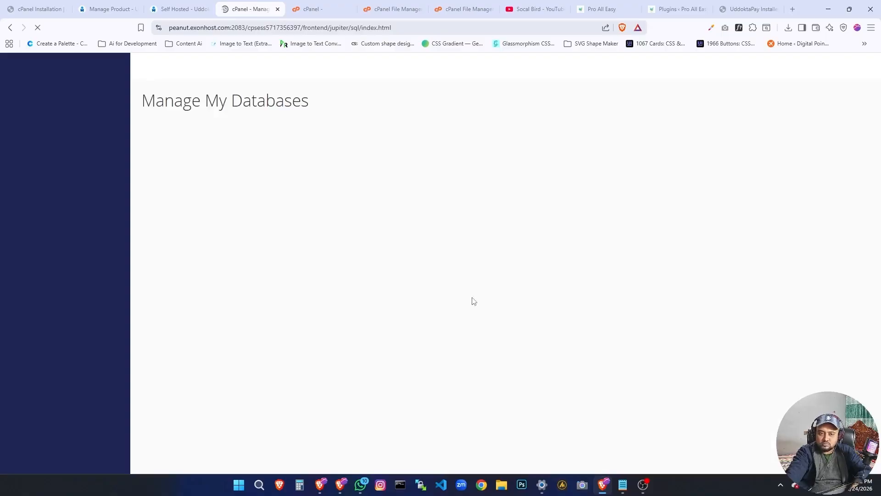
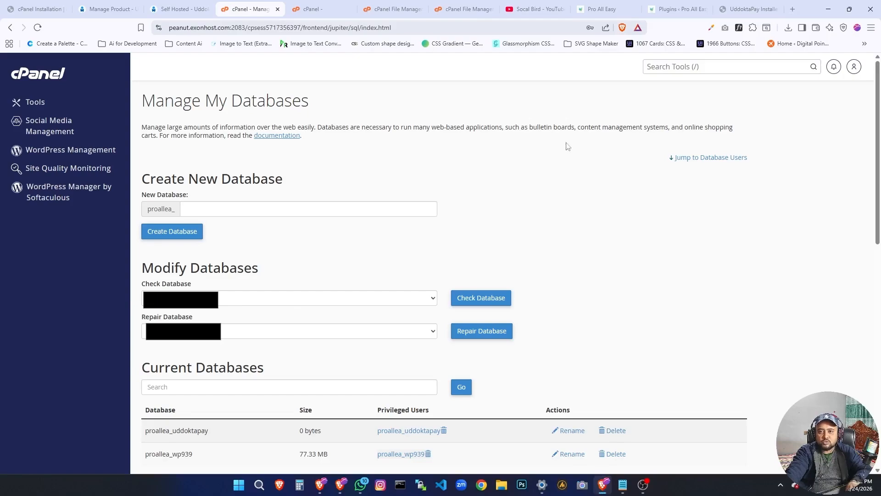
Return to the installer and correct the Database Name and Username to proallea_uddoktapay.
click(319, 9)
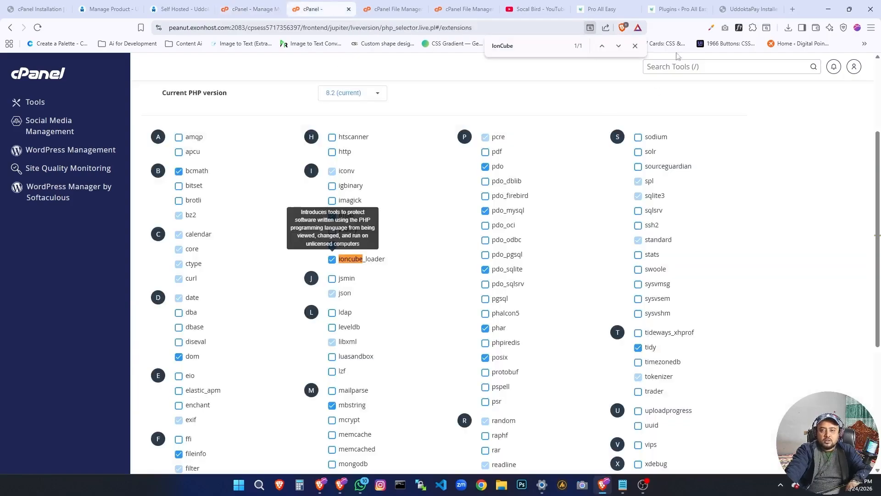
click(679, 7)
click(746, 9)
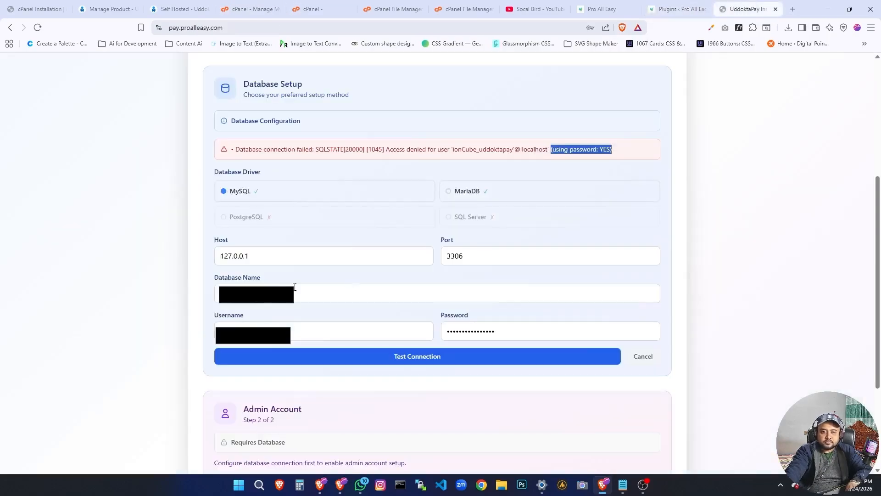
click(308, 299)
scroll(308, 299, up, 3)
scroll(269, 305, down, 2)
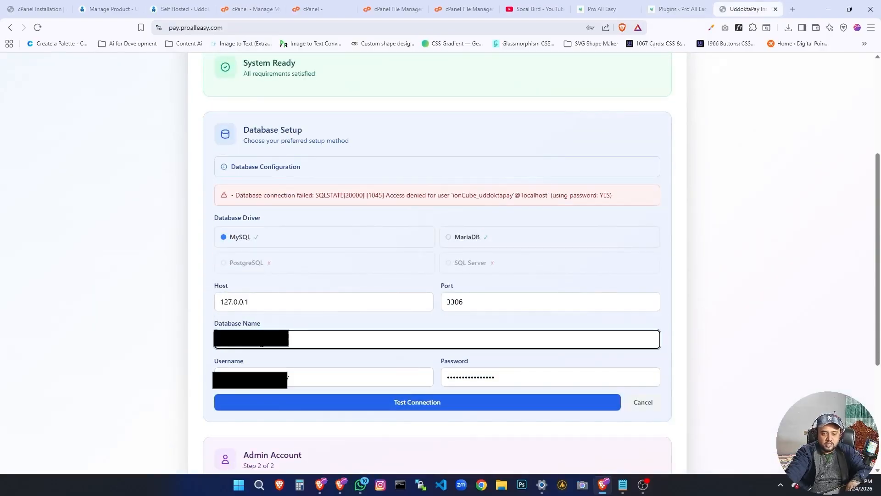
click(288, 376)
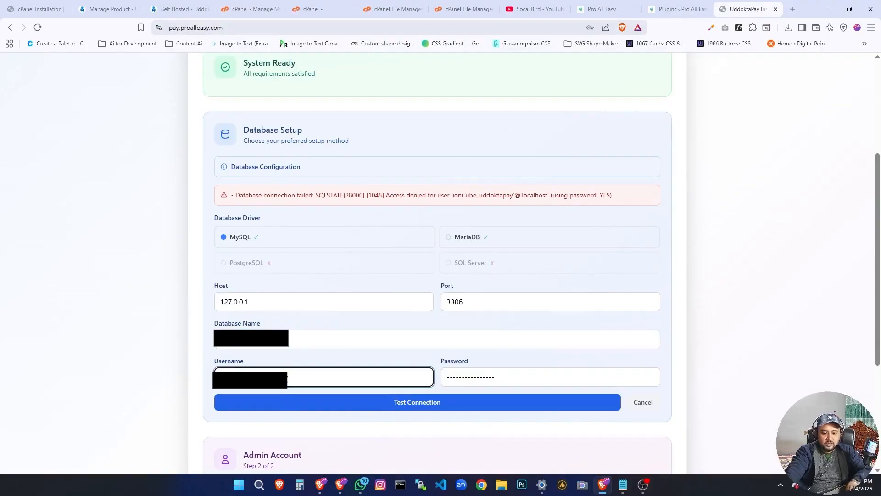
click(376, 357)
Replace the Password field's content with the database password from the Notepad notes, test the connection, and save the credentials in the browser.
scroll(428, 349, down, 3)
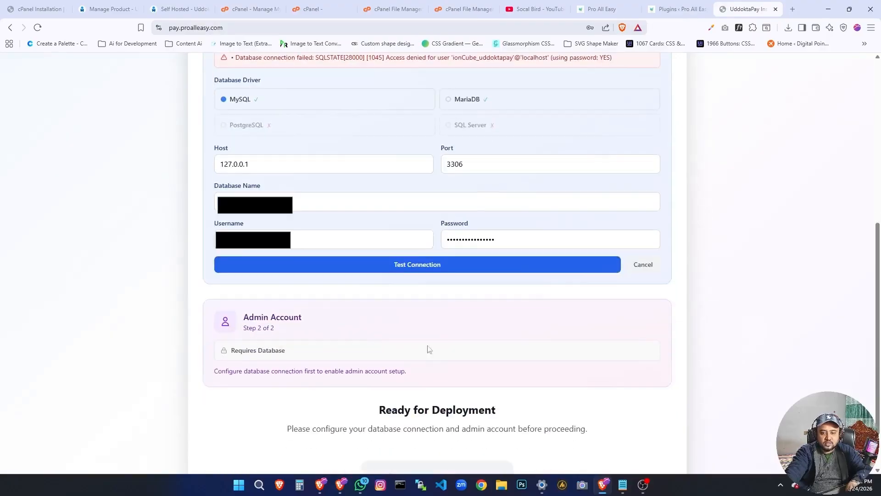
click(527, 244)
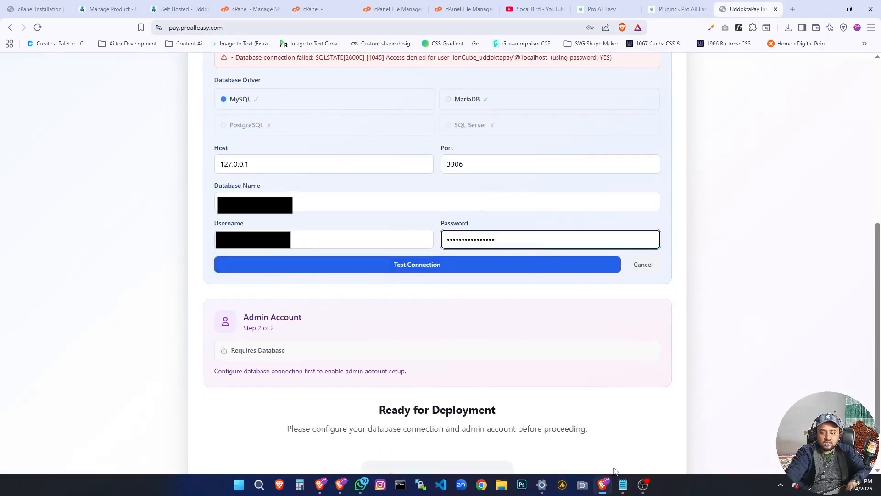
click(623, 485)
key(shift+Left)
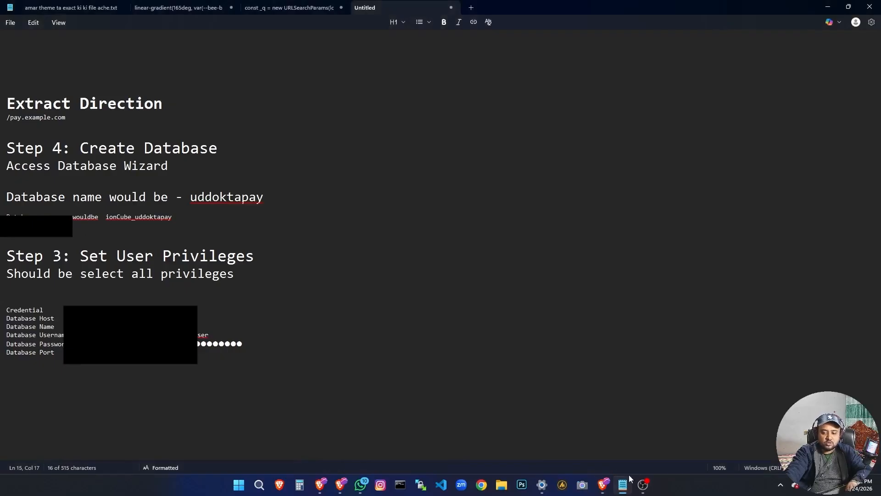
click(603, 484)
double_click(478, 245)
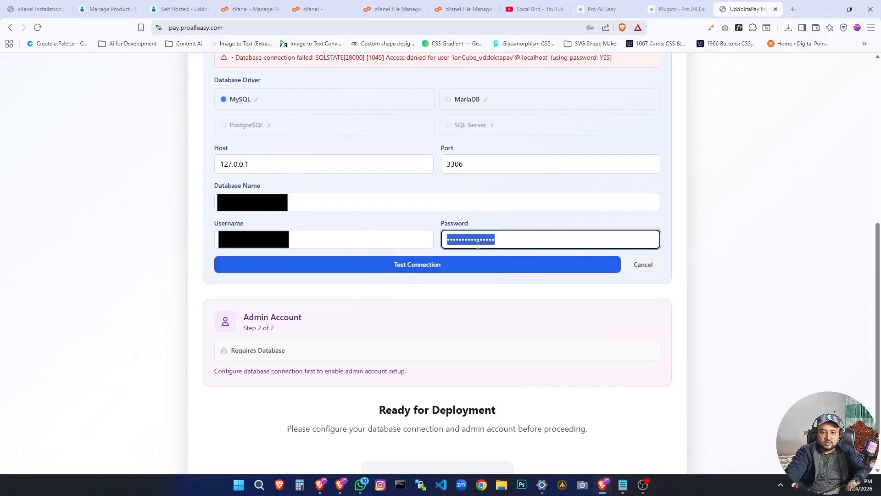
key(ctrl+v)
click(459, 264)
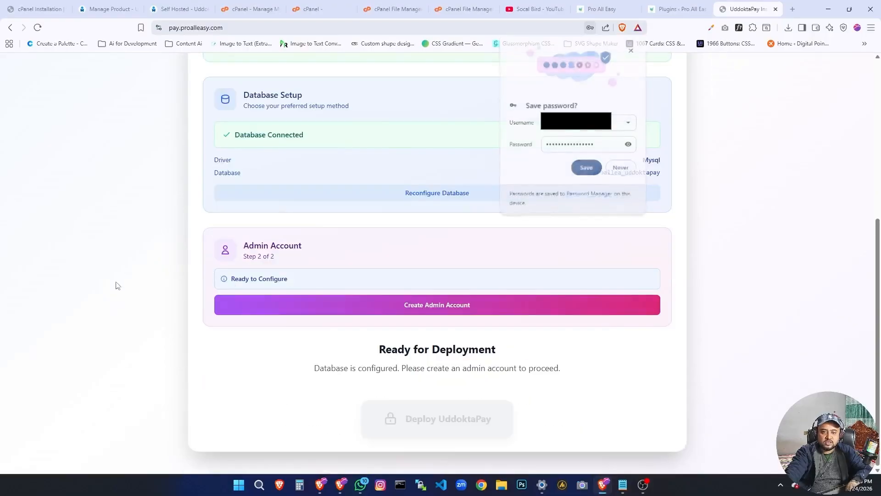
click(582, 165)
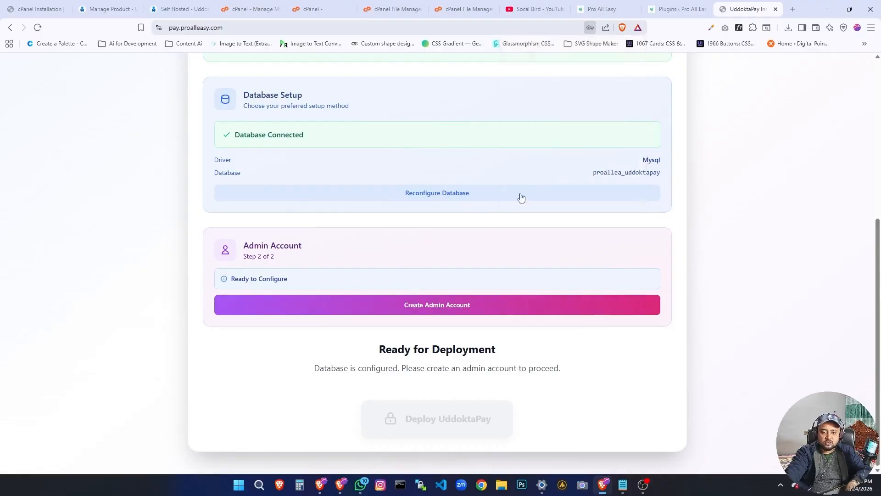
double_click(269, 278)
triple_click(269, 278)
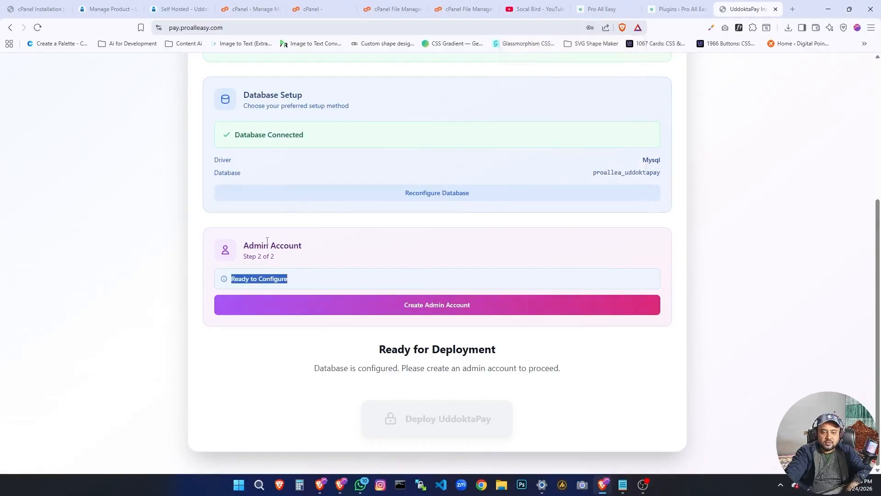
double_click(275, 245)
click(461, 250)
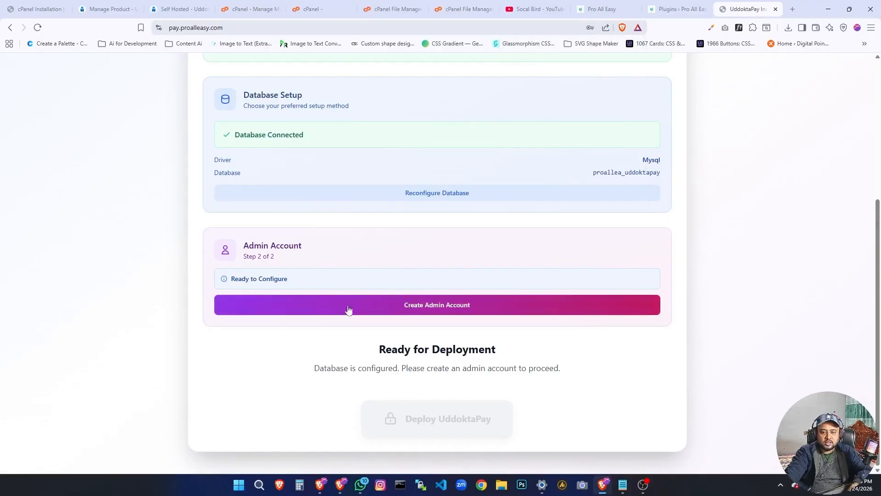
Start creating the admin account and fill in the admin email and password from the browser's saved credentials.
click(454, 309)
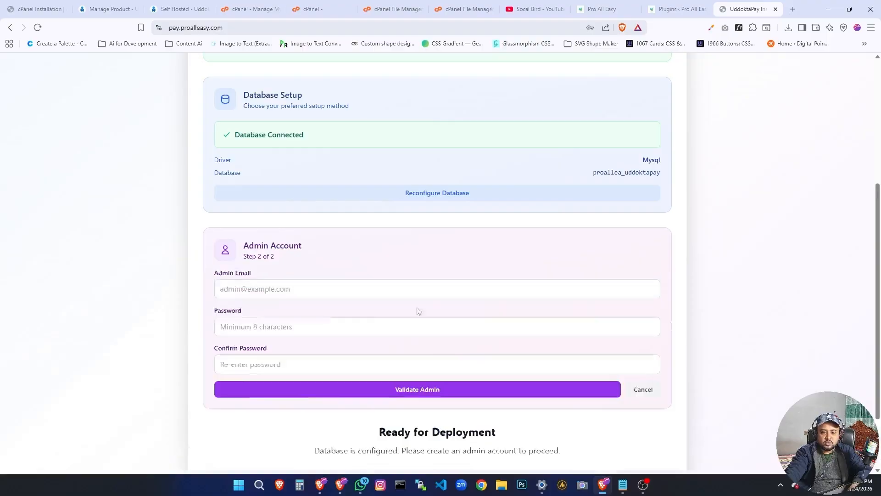
click(295, 295)
click(292, 310)
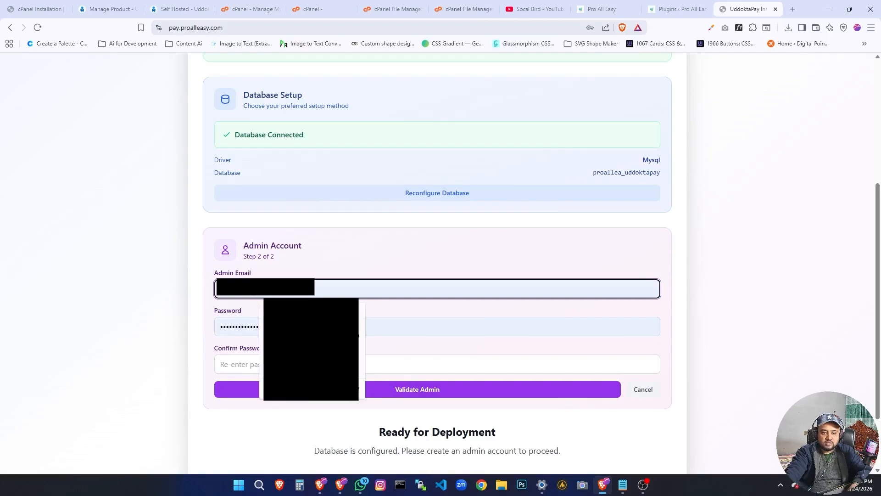
click(292, 340)
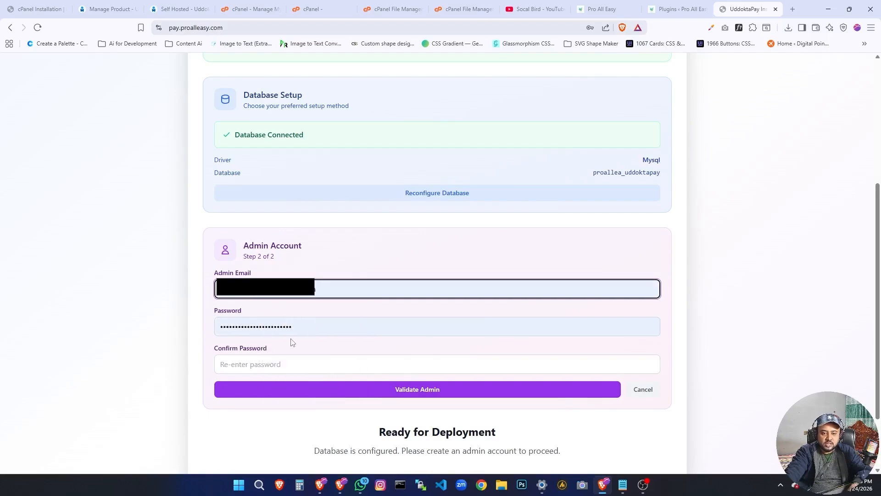
double_click(291, 327)
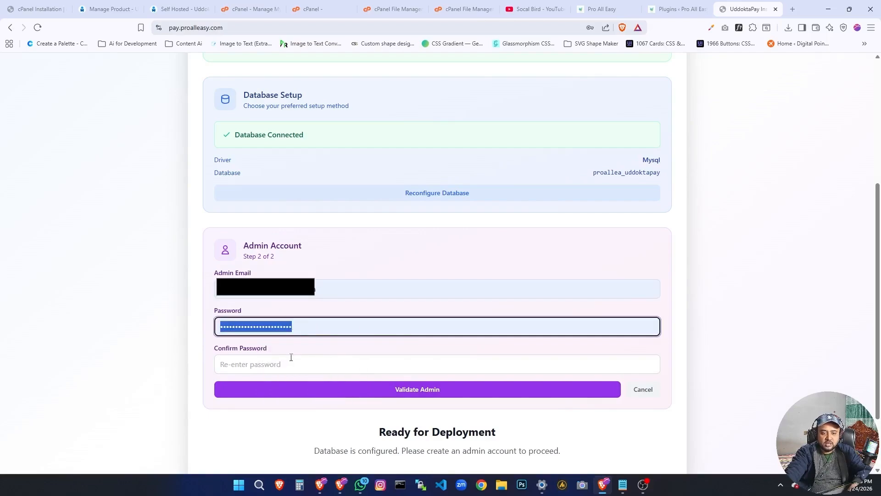
Review the System Ready section and its requirements status in the UddoktaPay installer.
mouse_move(603, 490)
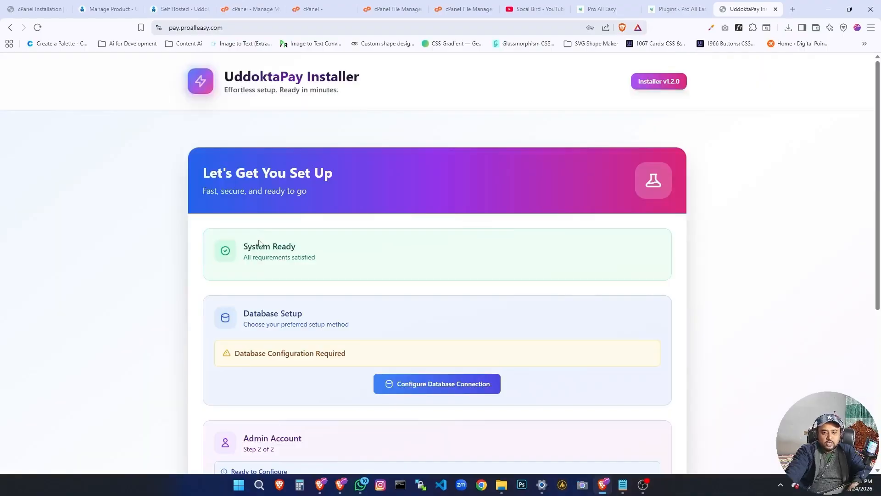
triple_click(258, 252)
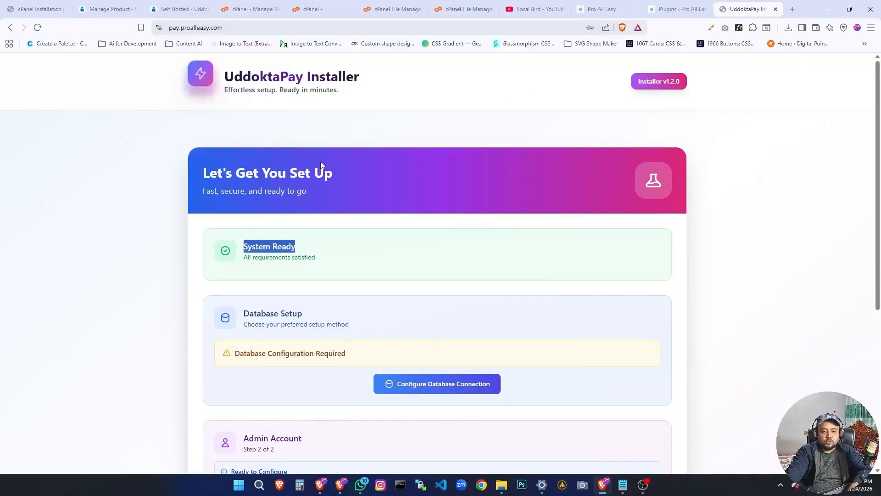
double_click(269, 254)
triple_click(269, 254)
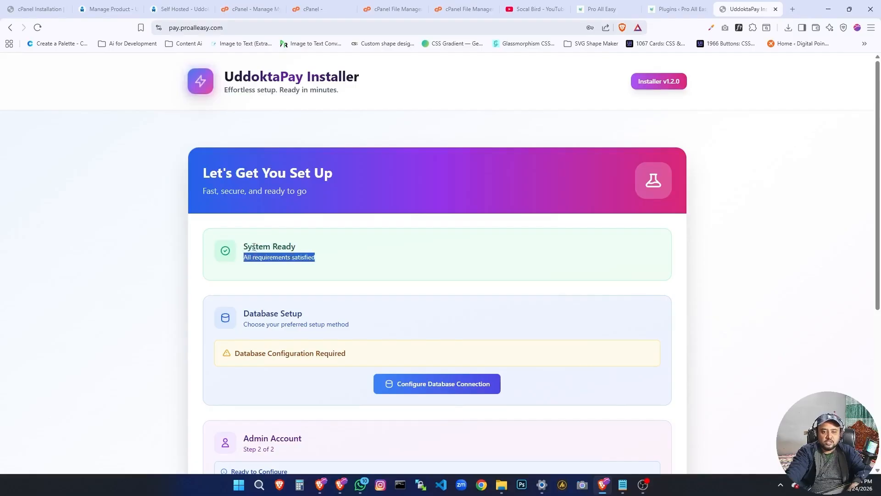
triple_click(253, 248)
triple_click(247, 258)
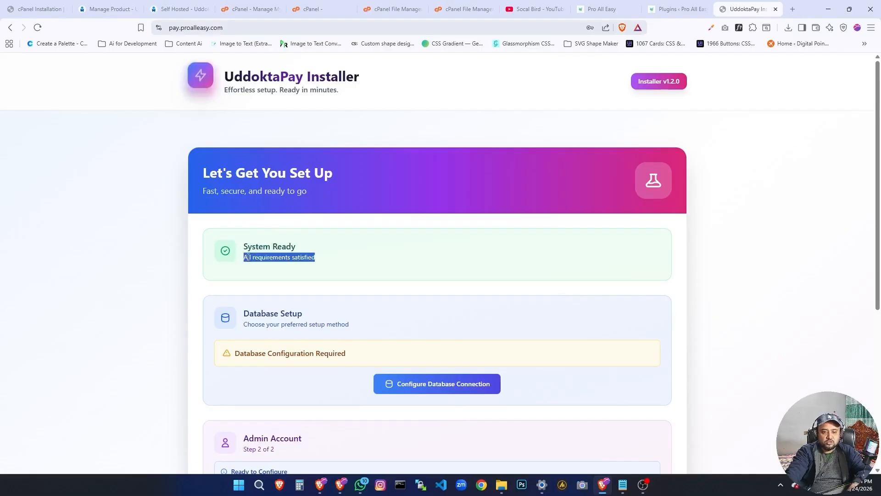
triple_click(258, 247)
click(270, 273)
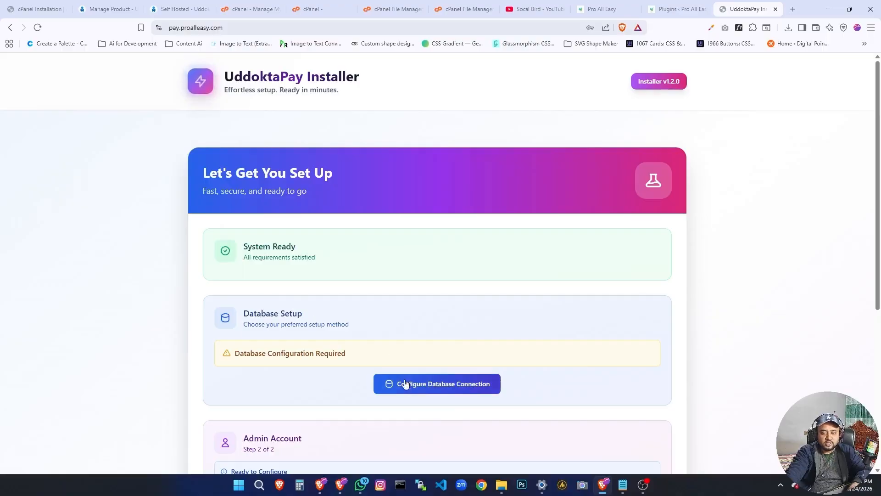
Open the installer's database connection configuration and go over the Database Name and Username entries.
click(423, 390)
scroll(288, 327, down, 3)
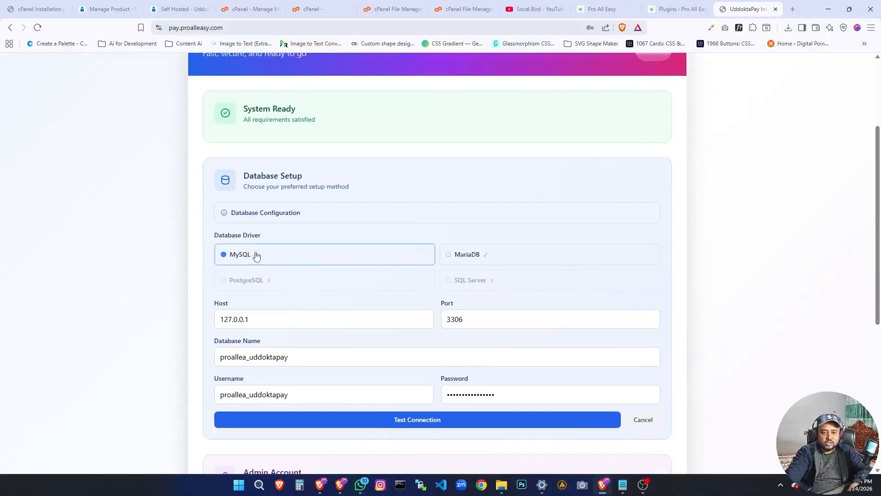
double_click(286, 356)
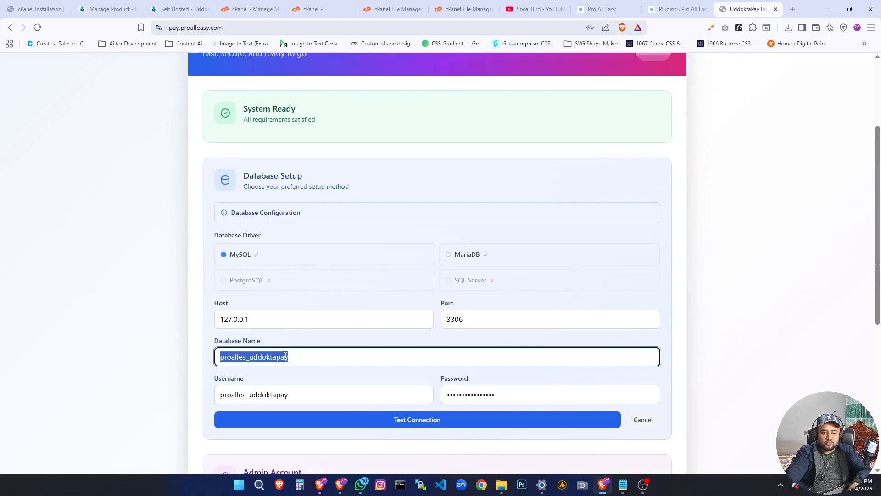
double_click(279, 394)
key(ctrl+c)
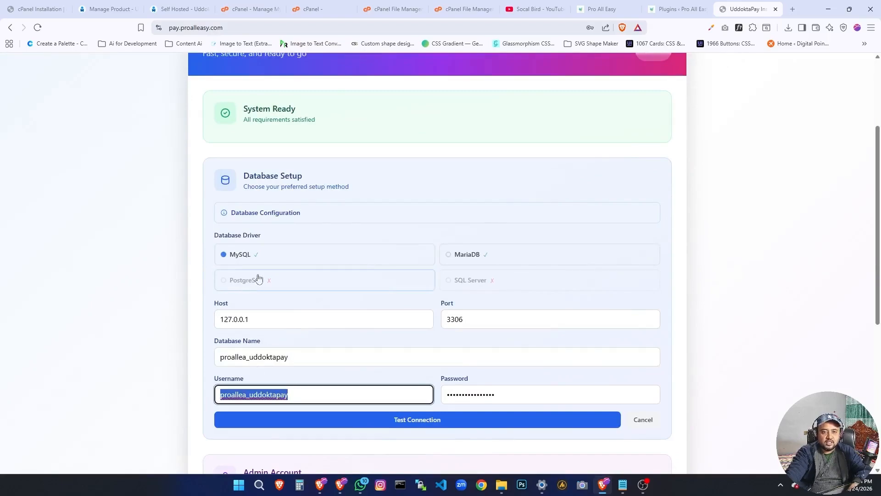
Copy the database name proallea_uddoktapay from Manage My Databases in cPanel and paste it over the installer's Database Name.
click(309, 10)
click(383, 9)
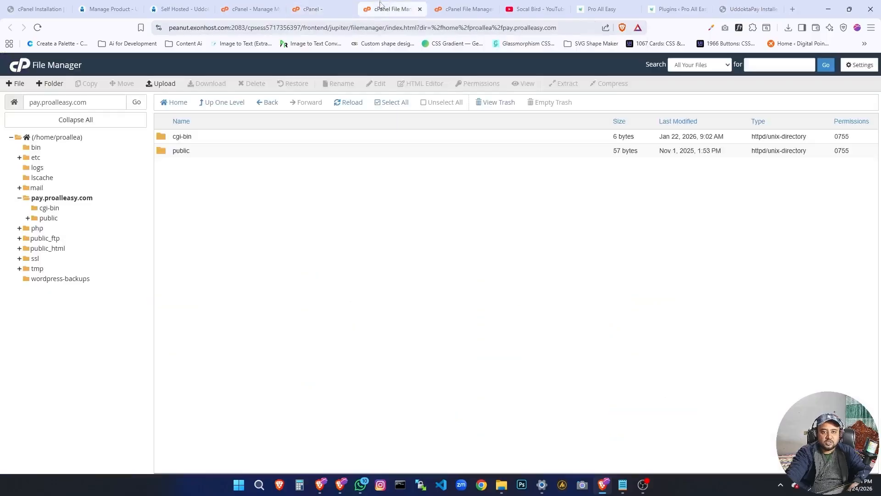
click(266, 10)
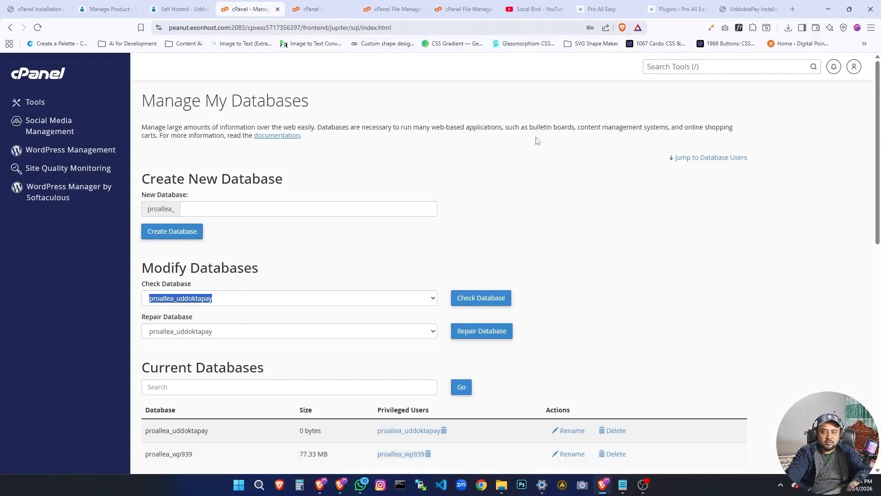
click(744, 6)
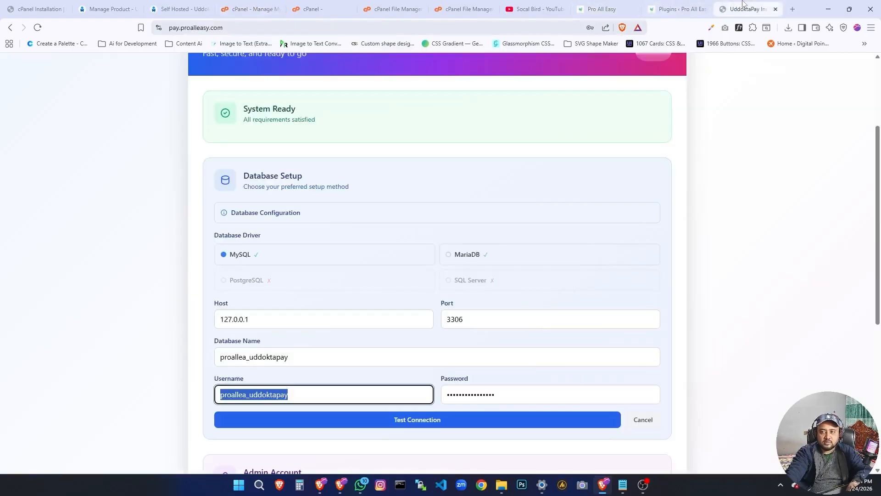
double_click(278, 361)
key(ctrl+v)
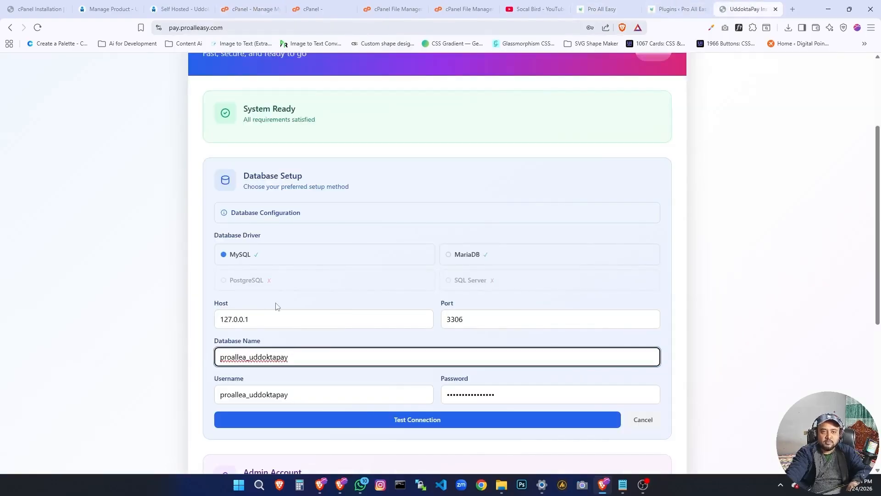
Copy proallea_uddoktapay from the Repair Database entry in cPanel and paste it over the installer's database Username.
click(108, 9)
click(179, 10)
click(253, 10)
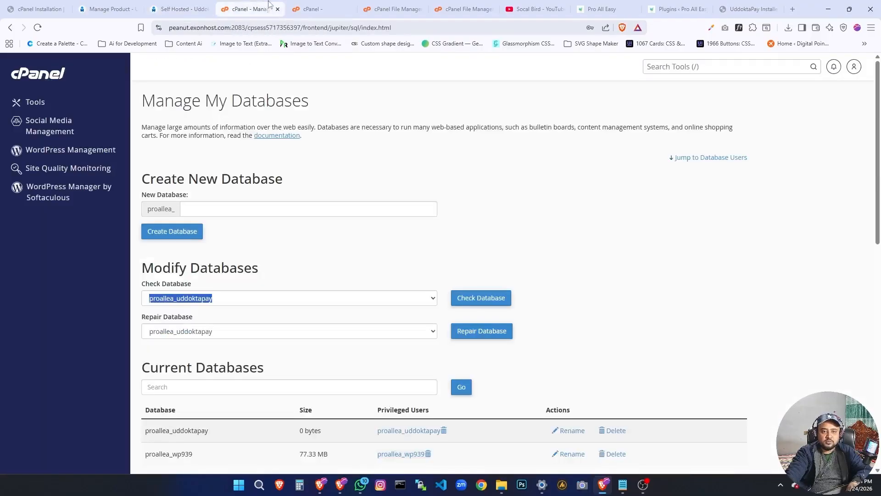
click(204, 331)
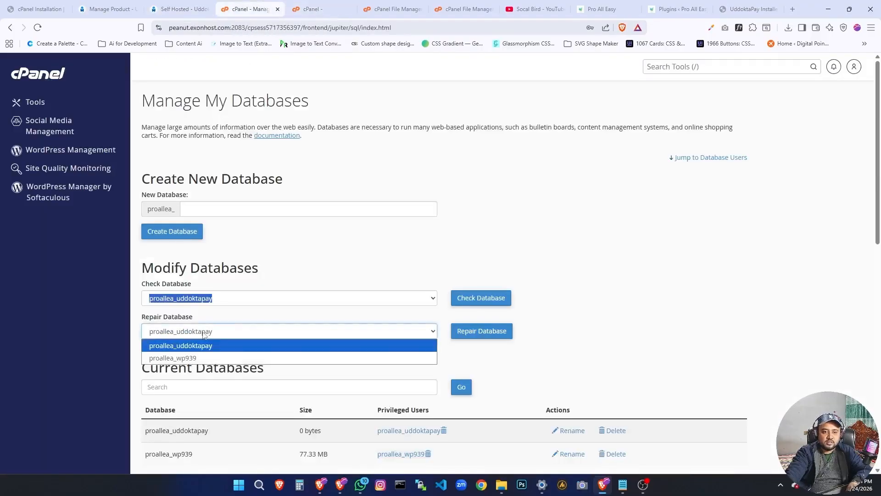
drag(127, 336, 215, 336)
key(ctrl+c)
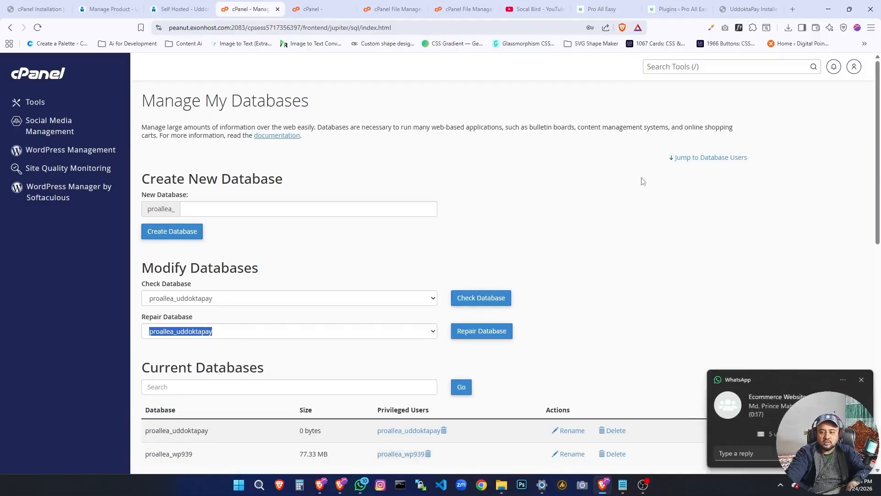
click(748, 9)
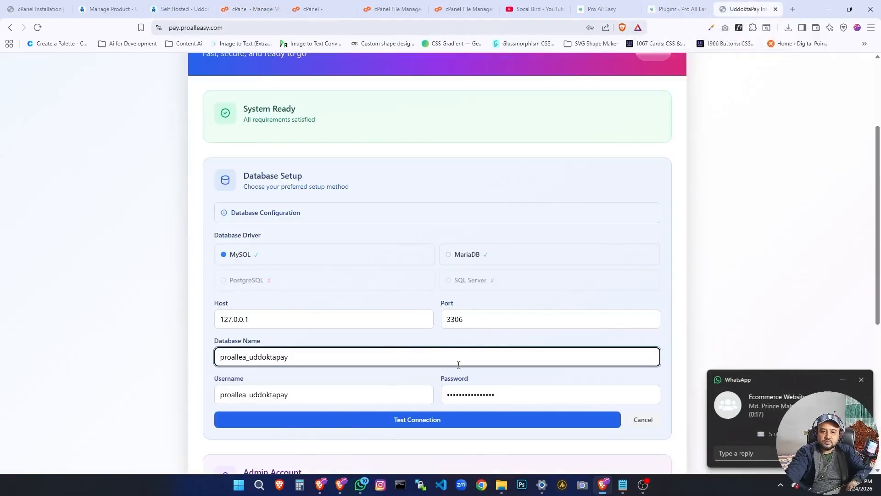
click(341, 395)
key(ctrl+a)
key(ctrl+v)
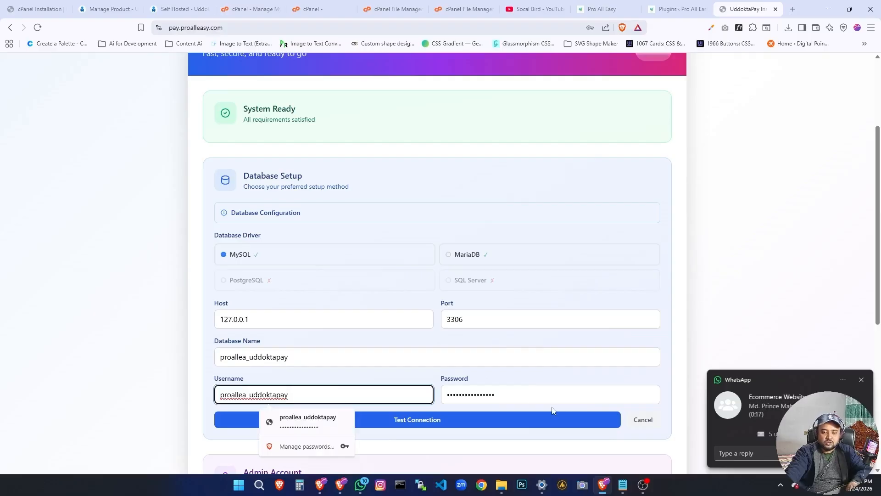
Paste the database password from the credentials note over the installer's database Password and test the database connection.
click(623, 484)
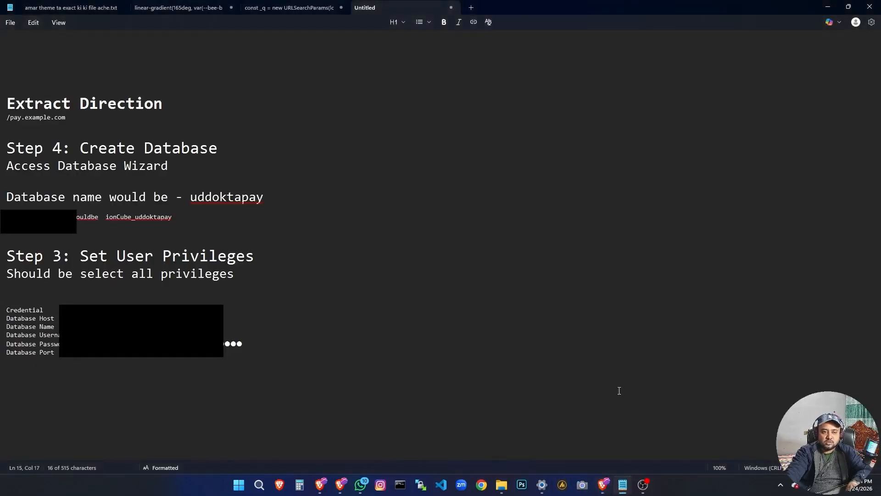
click(603, 484)
click(502, 393)
key(ctrl+a)
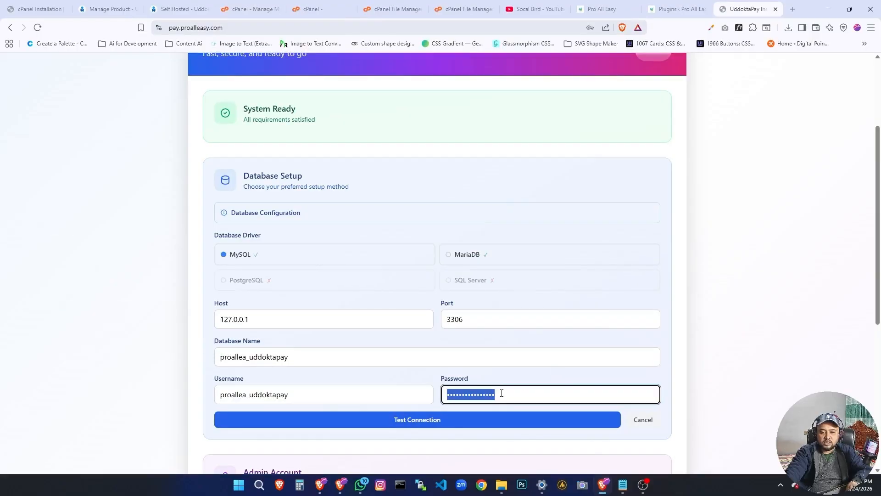
key(ctrl+v)
scroll(501, 393, down, 3)
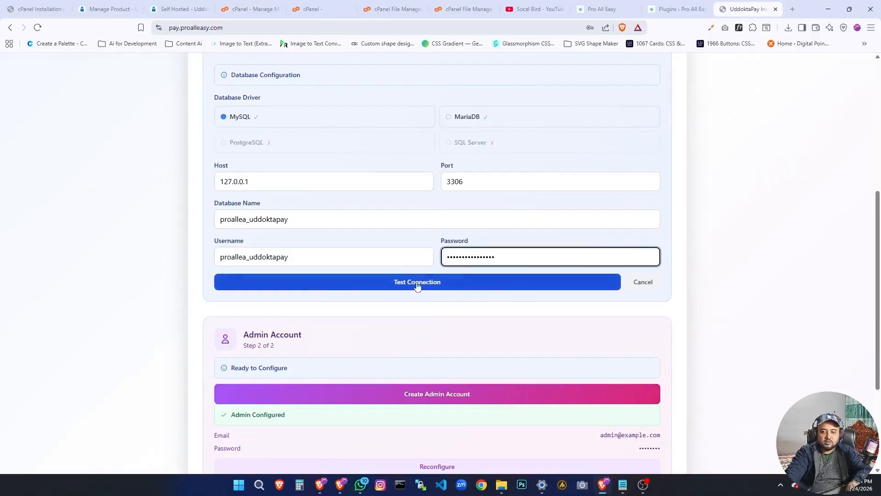
click(413, 282)
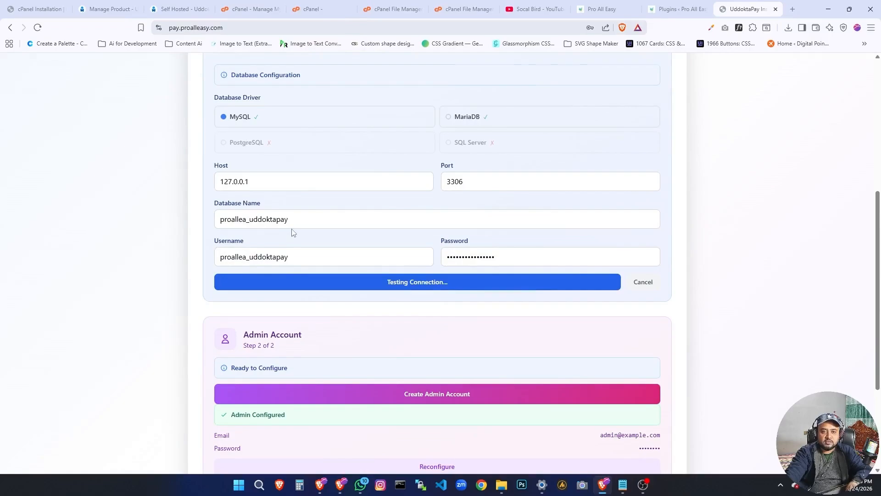
scroll(293, 232, up, 4)
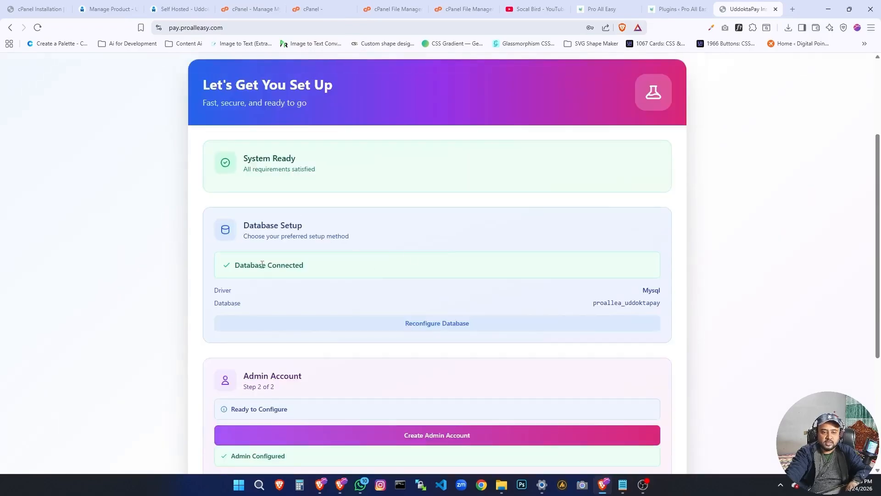
scroll(262, 264, down, 1)
triple_click(270, 214)
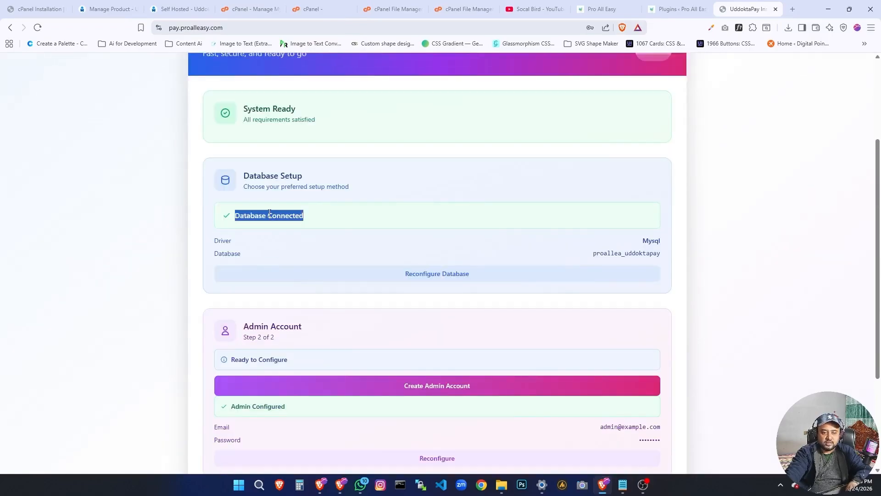
scroll(202, 282, down, 3)
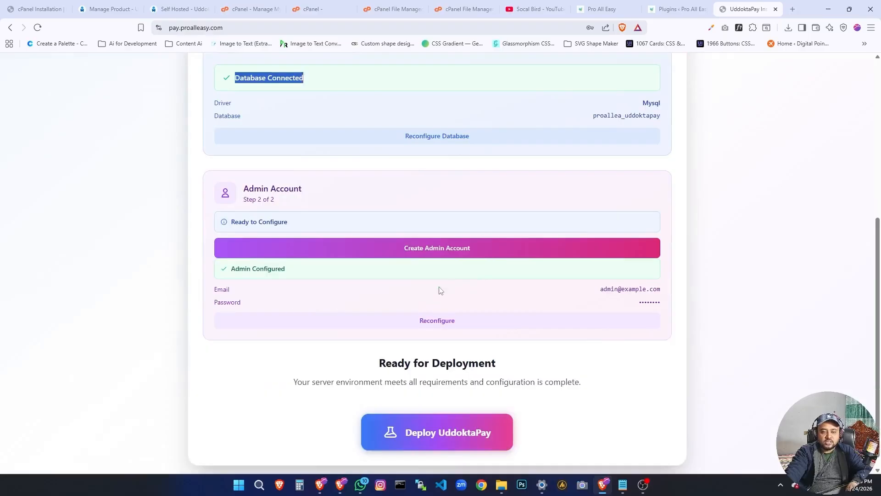
Start creating the admin account and fill in the admin's email from the saved login.
scroll(439, 290, up, 1)
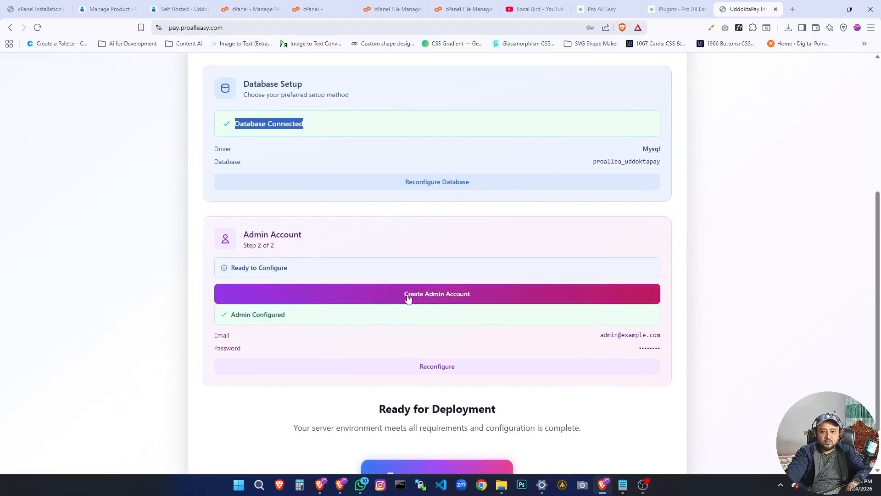
click(413, 297)
click(322, 286)
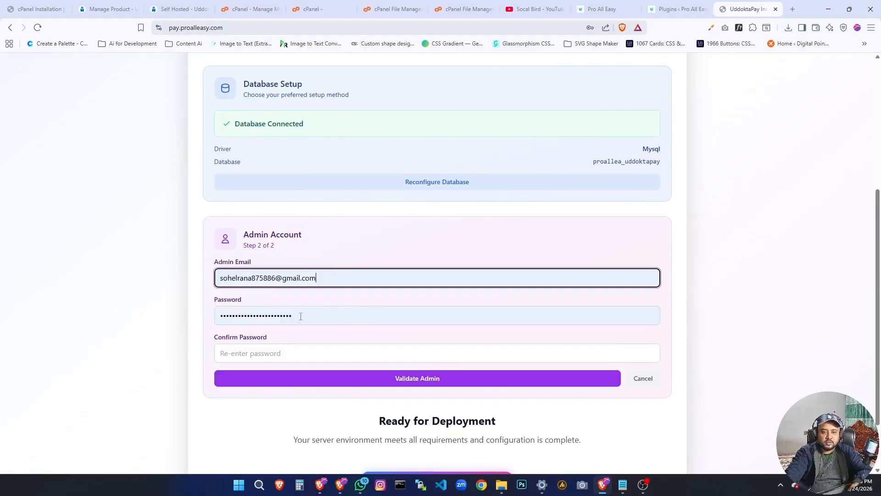
Try replacing the autofilled admin account Password with a new password.
click(298, 315)
double_click(300, 315)
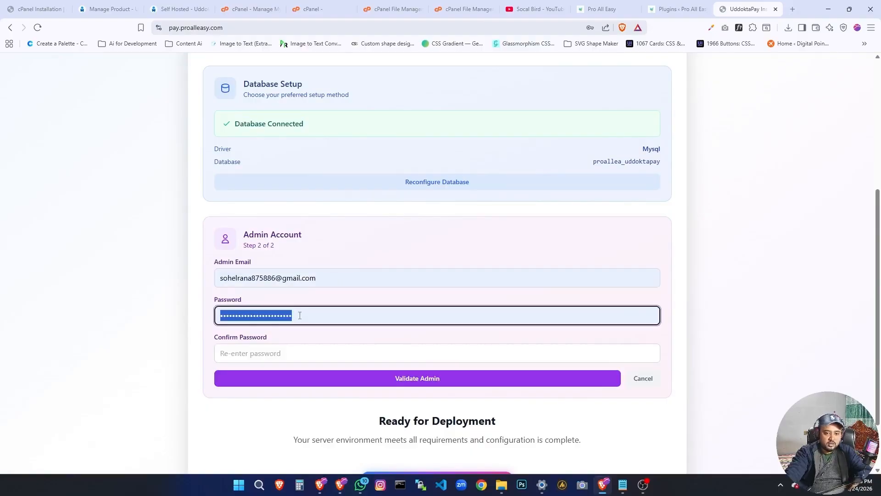
text(s)
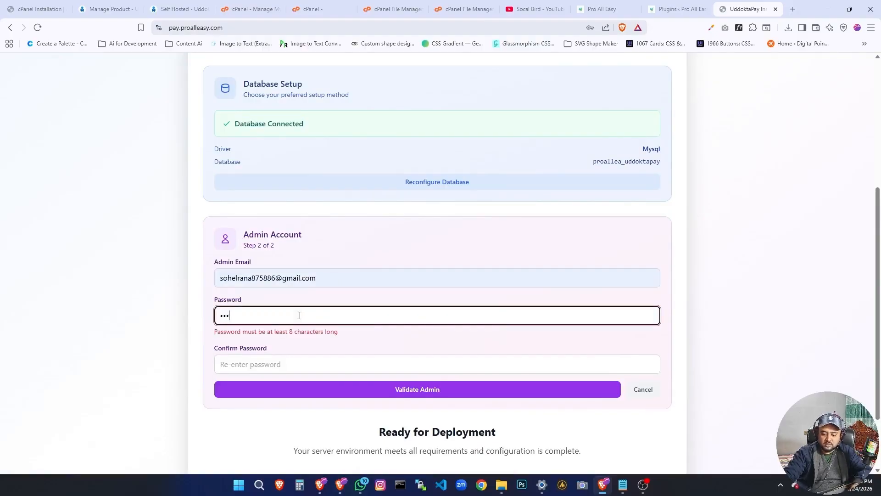
text(a)
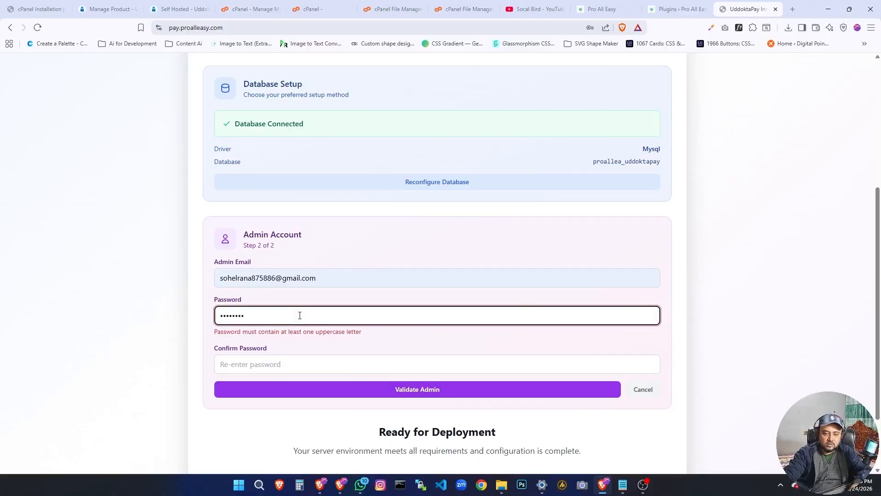
Enter and confirm a new admin password with an uppercase letter, validate the admin account and update the browser's saved password.
double_click(300, 315)
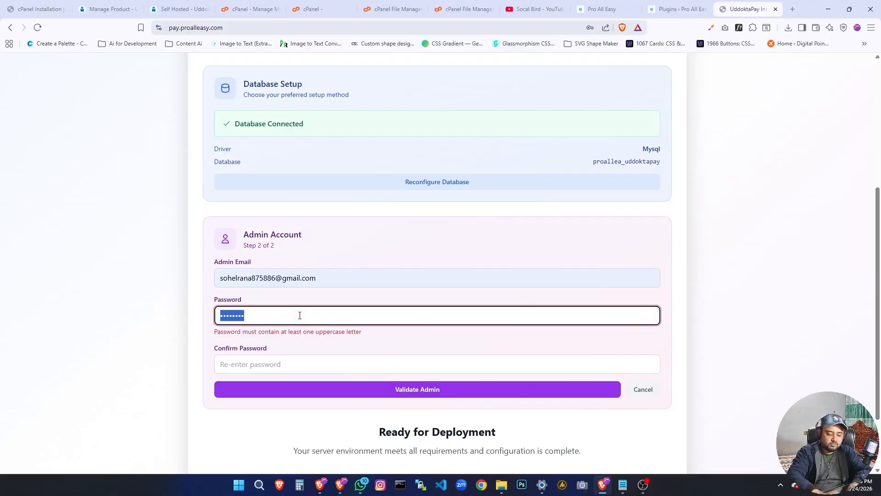
text(S)
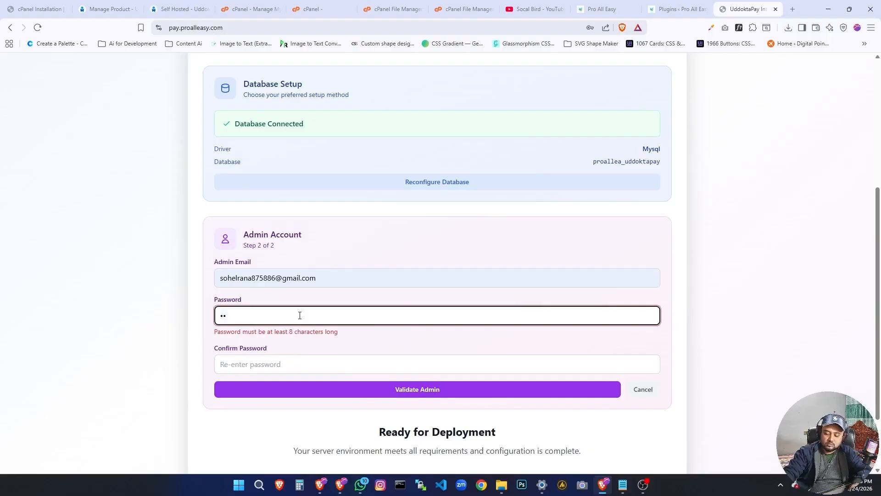
text(12)
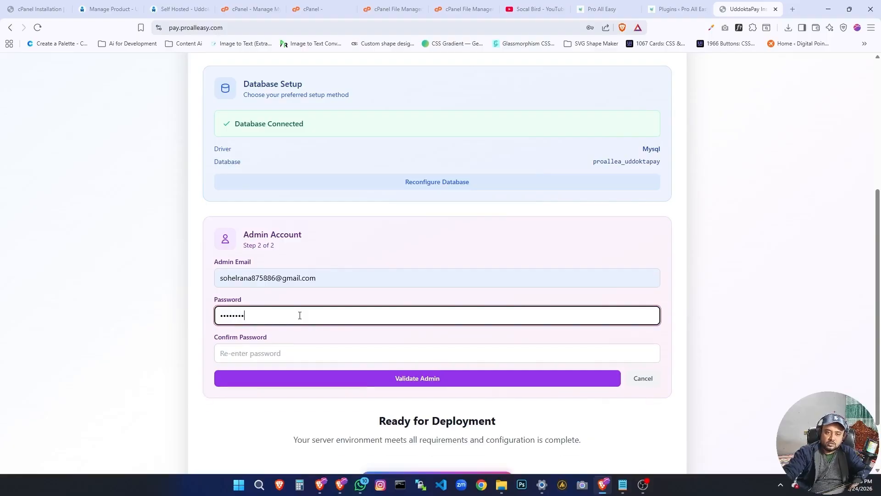
click(254, 354)
text(••)
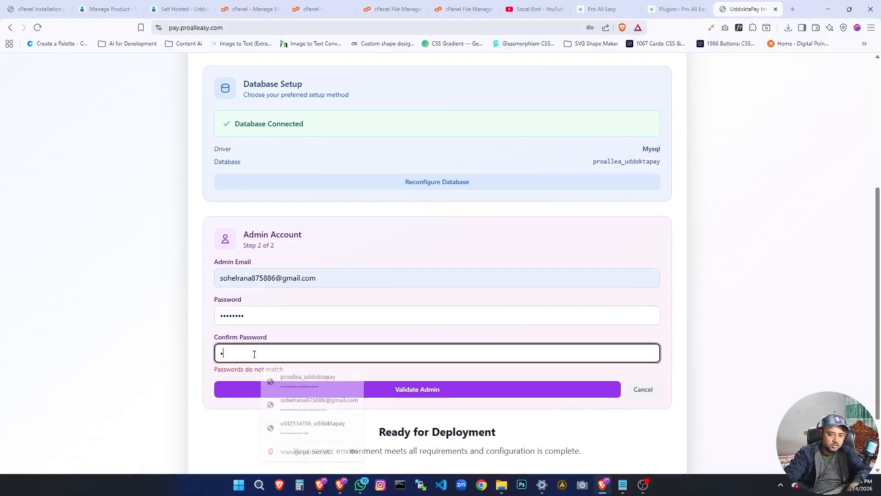
text(••••)
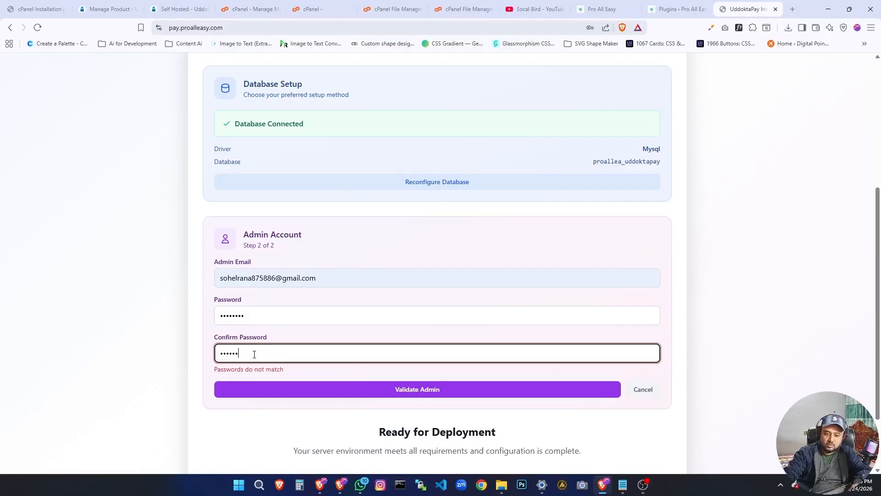
text(12)
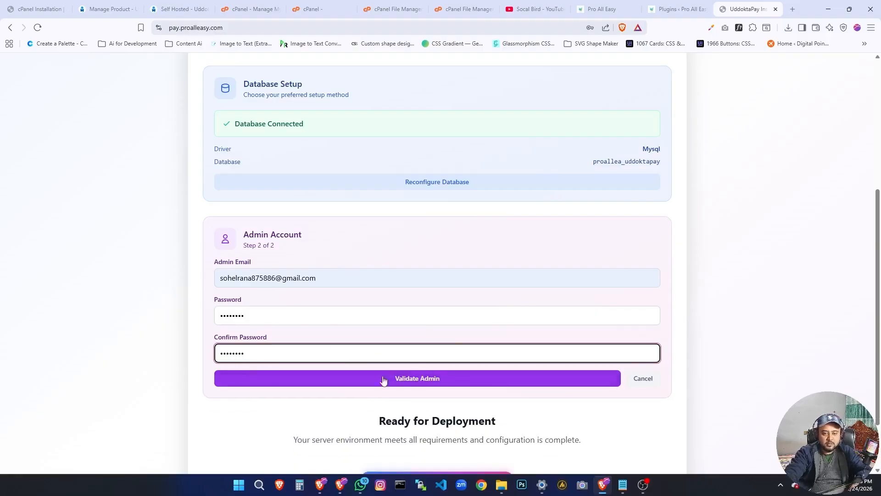
click(412, 382)
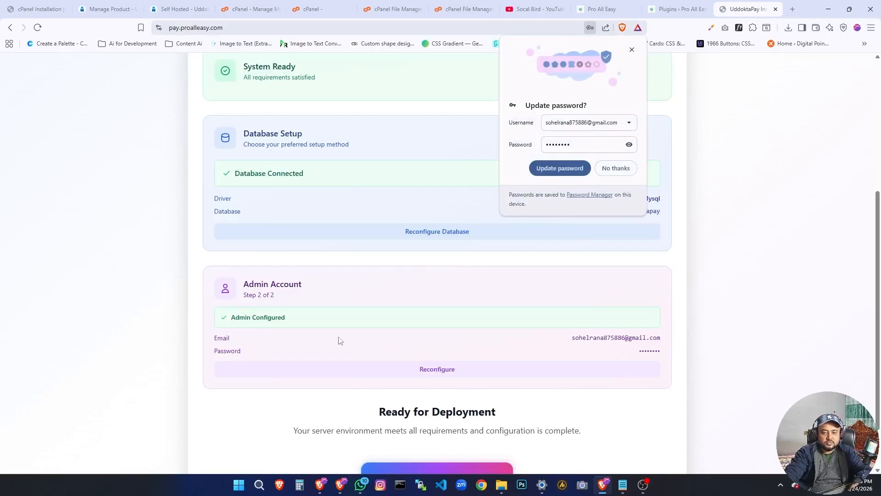
click(551, 168)
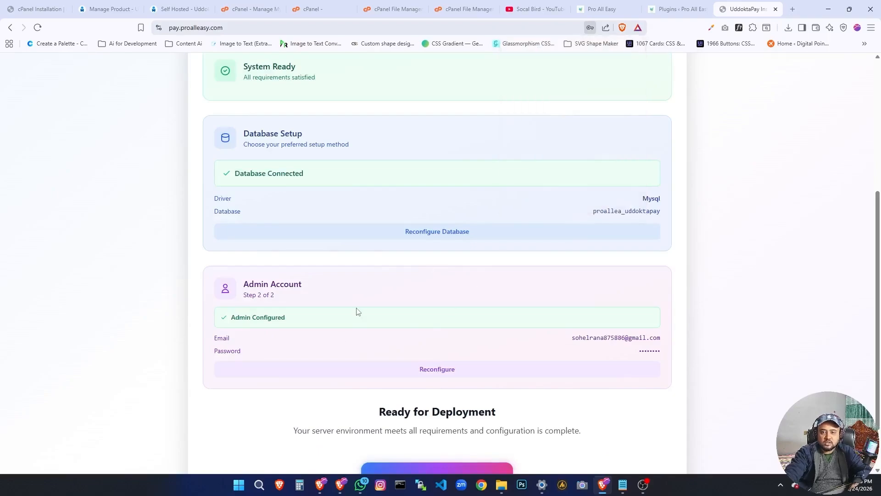
Deploy UddoktaPay with the configured database and admin account.
scroll(351, 335, down, 2)
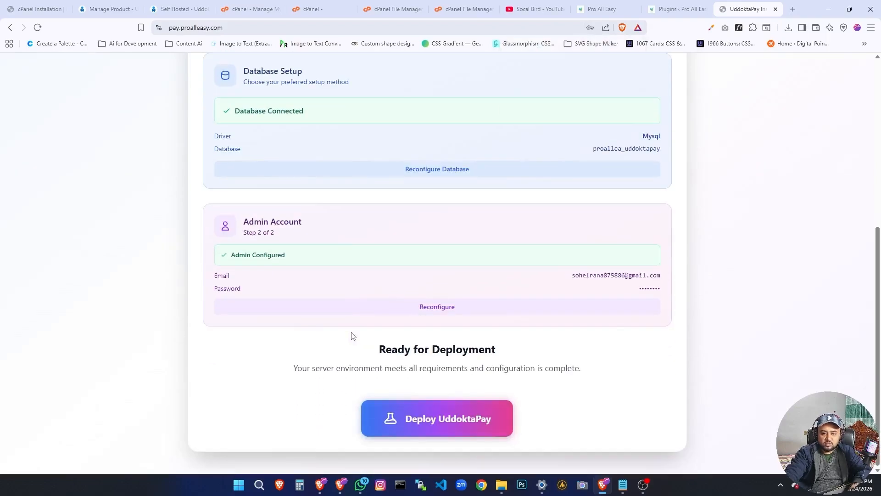
click(425, 422)
scroll(318, 384, down, 3)
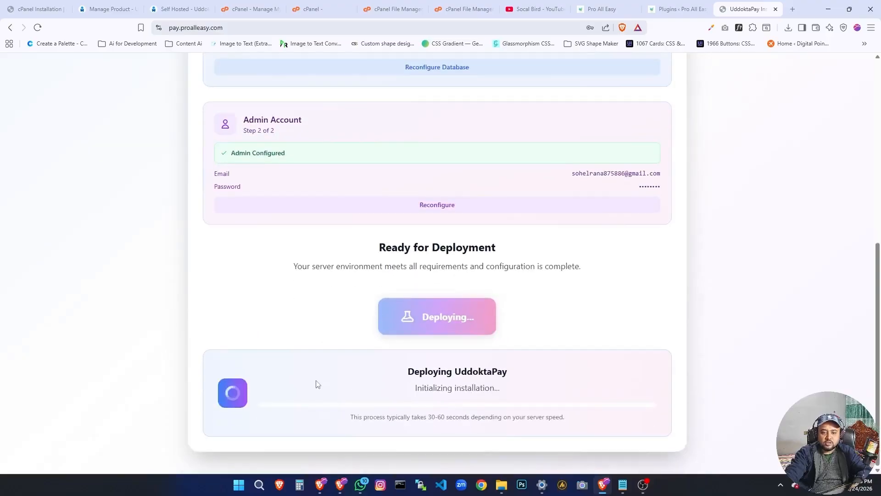
scroll(327, 314, up, 2)
scroll(317, 289, up, 6)
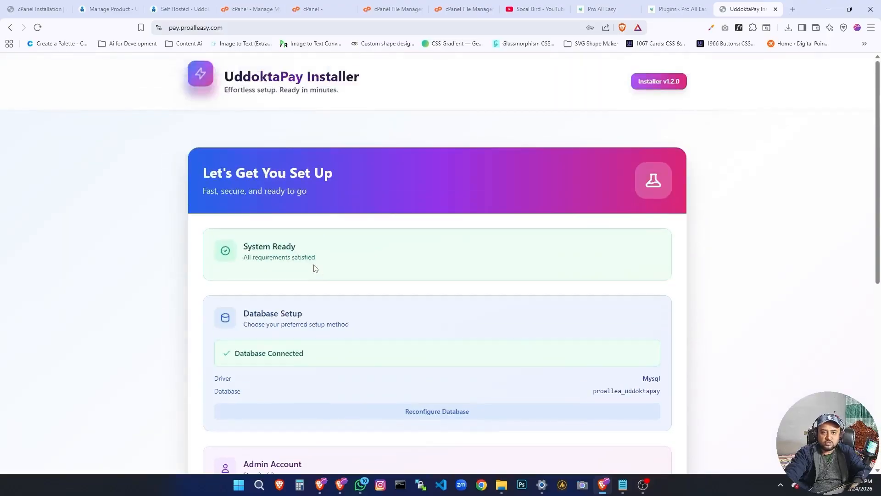
scroll(289, 280, down, 8)
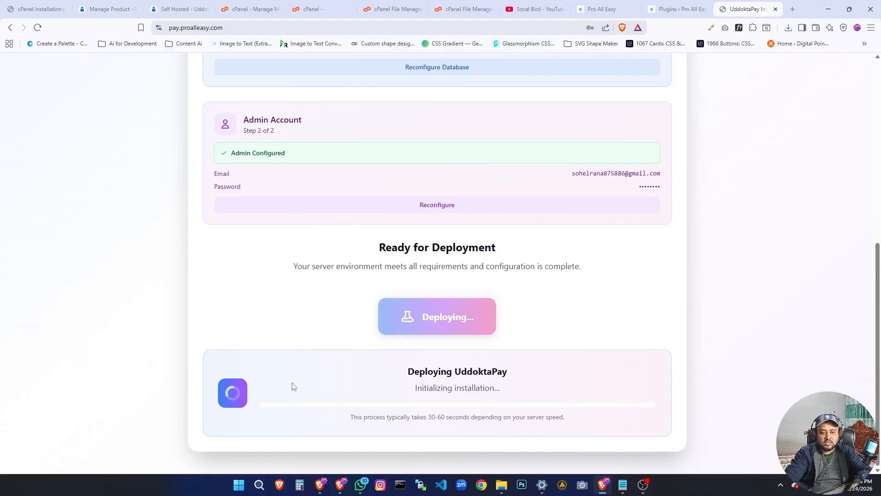
scroll(289, 386, up, 8)
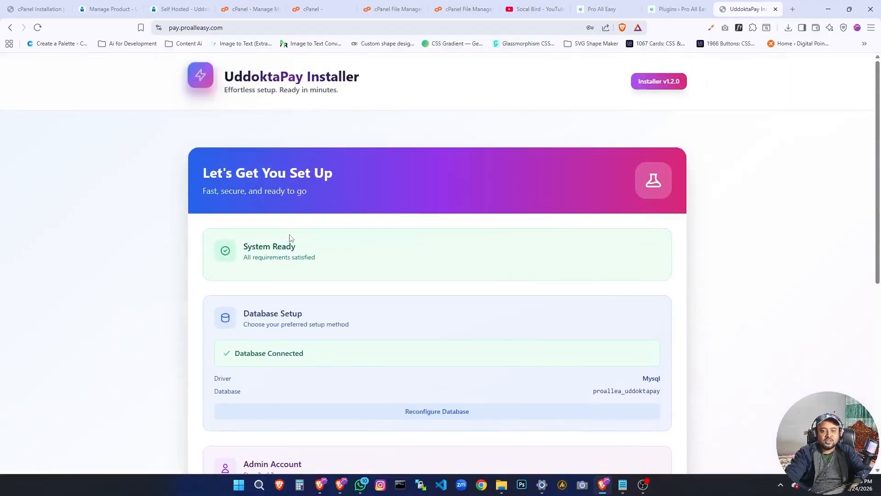
scroll(315, 240, down, 8)
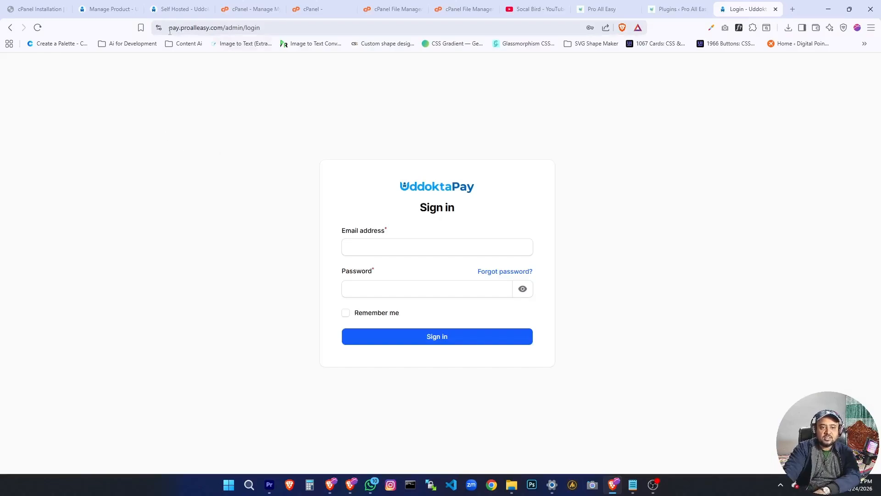
Sign in at pay.proalleasy.com/admin/login with the saved admin email and password, enabling Remember me.
drag(169, 29, 268, 29)
click(237, 171)
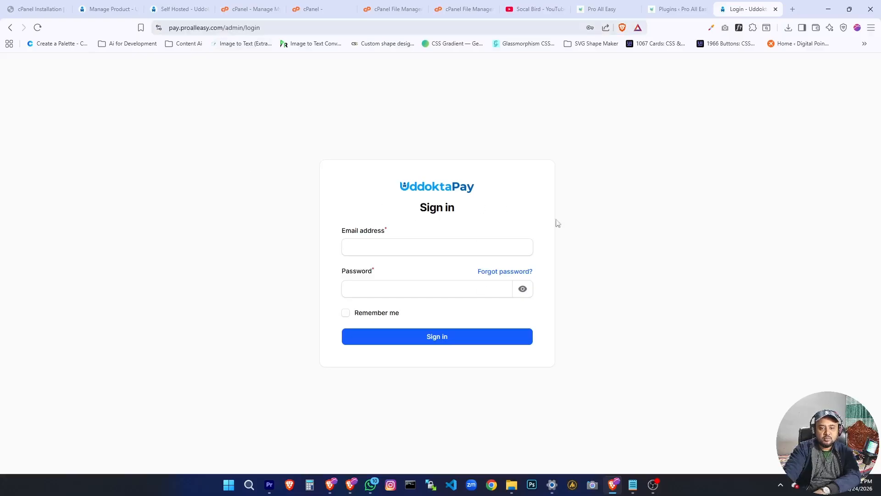
click(417, 252)
click(213, 225)
click(399, 249)
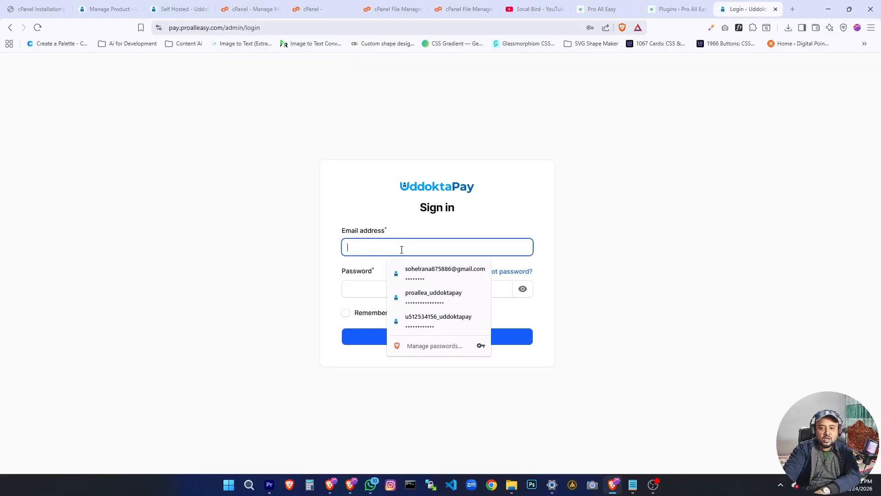
click(427, 273)
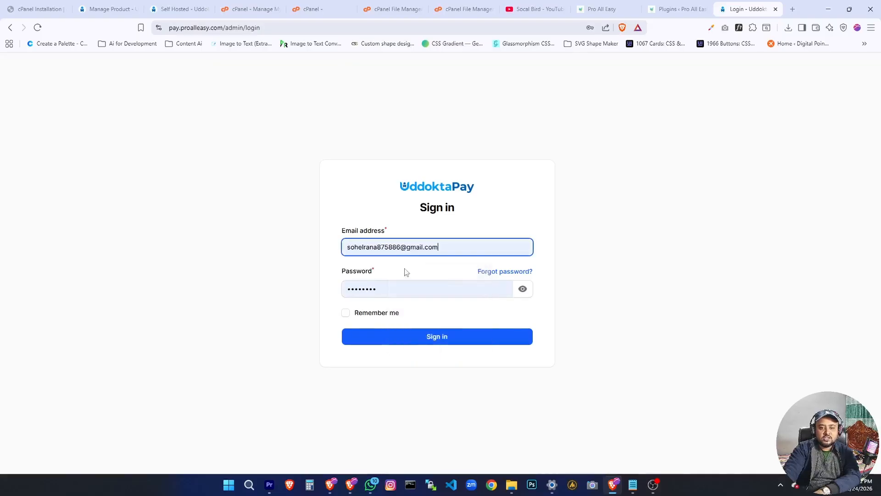
click(345, 313)
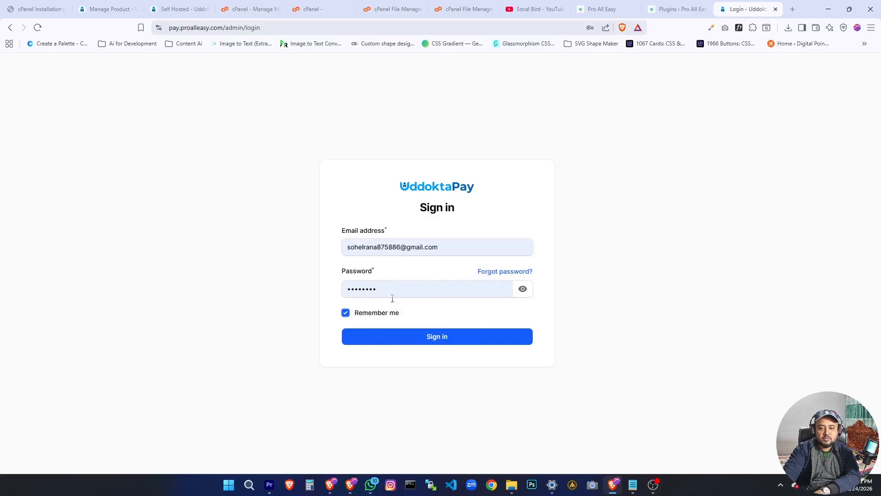
click(429, 339)
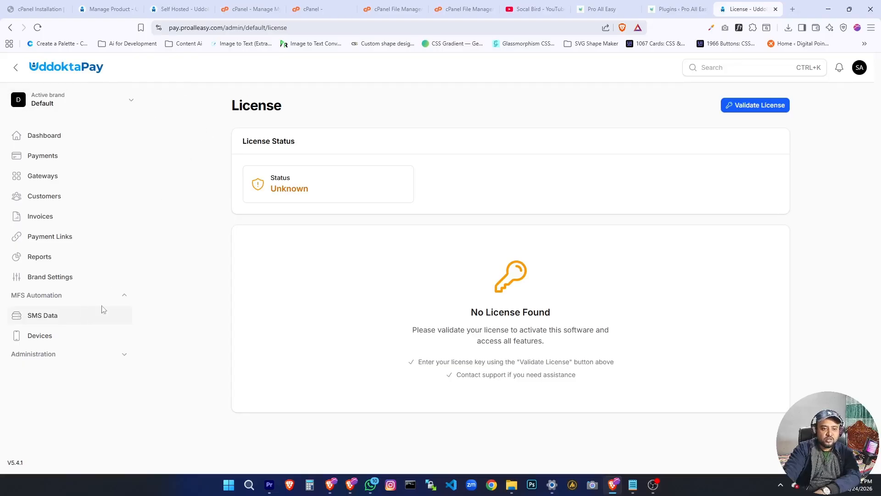
Open the license validation form and make its License Key field ready for entry.
click(46, 281)
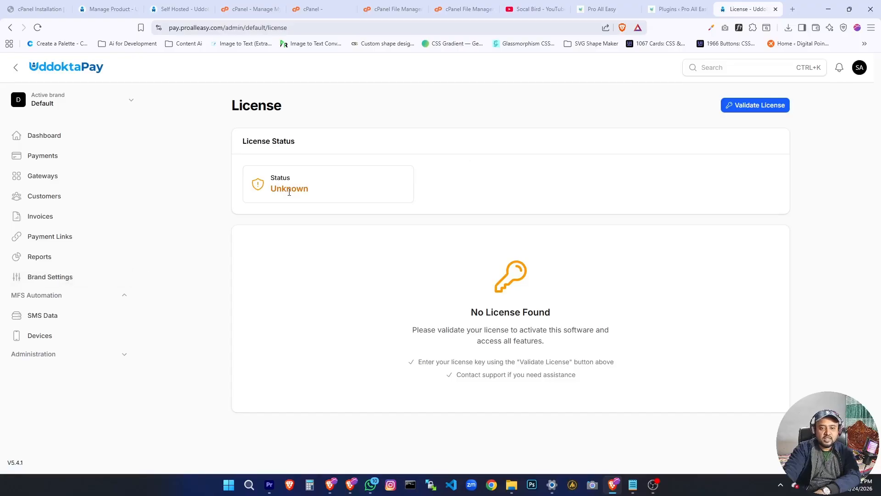
click(739, 109)
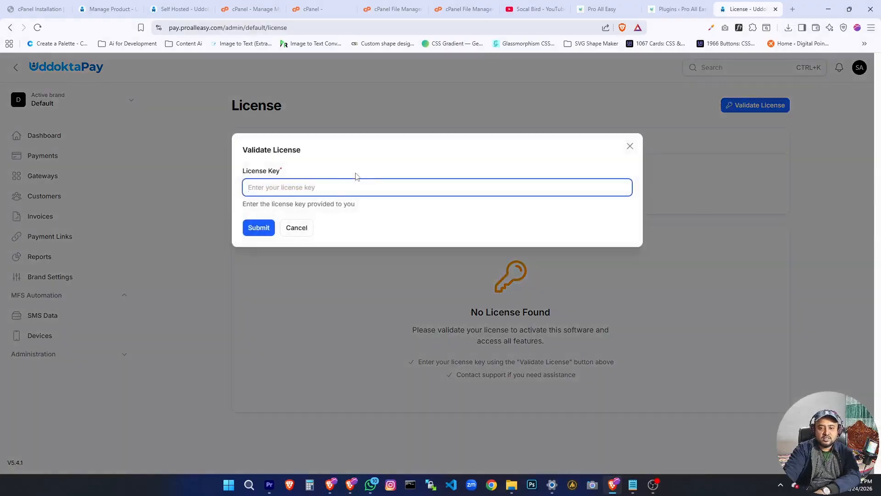
click(328, 190)
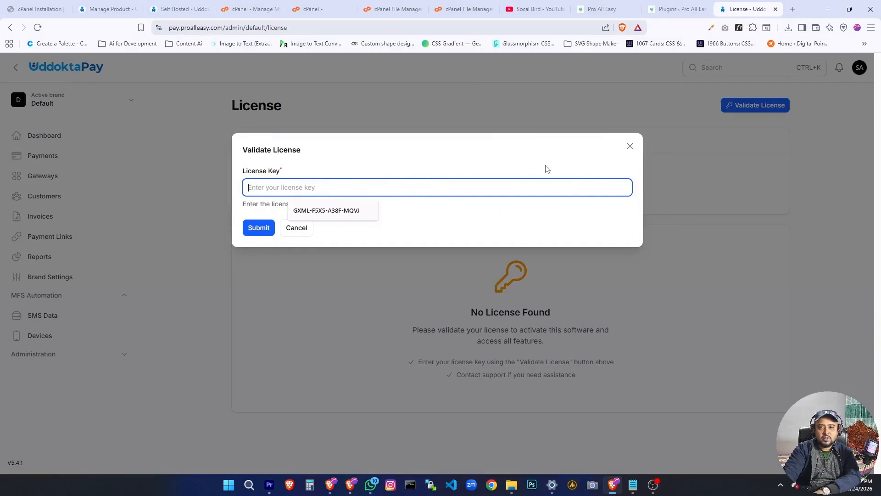
Copy the license key of the active Self Hosted - Starter (1 Domain) service from the my.uddoktapay.com client area.
click(182, 9)
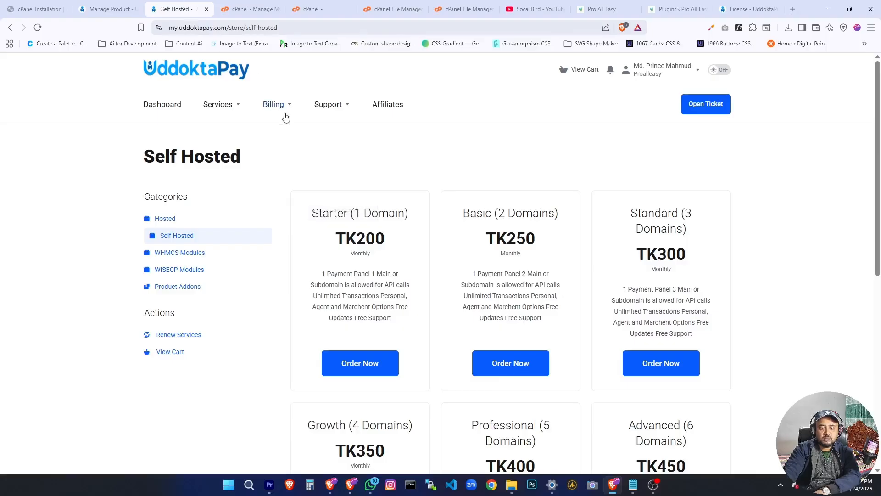
click(237, 112)
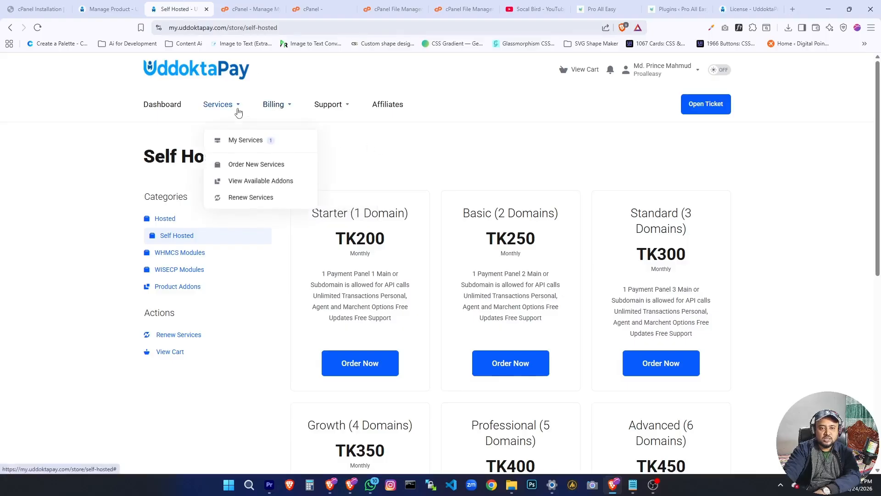
click(241, 141)
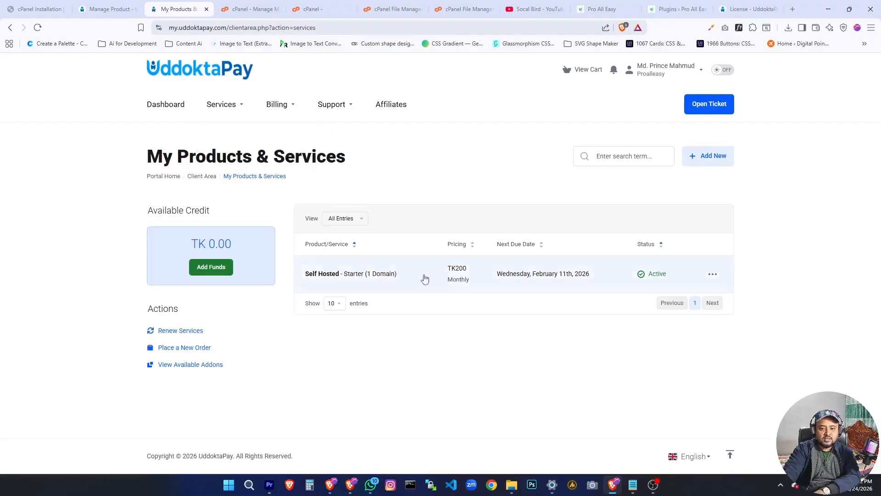
click(423, 280)
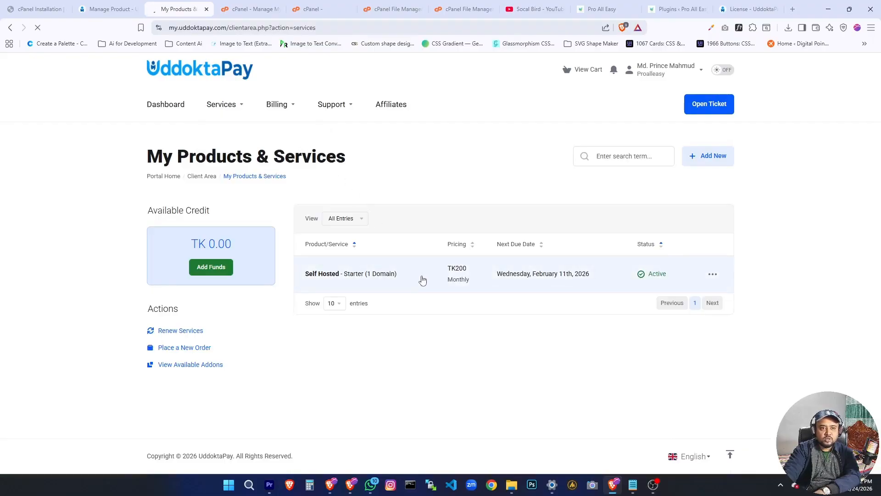
scroll(415, 276, down, 3)
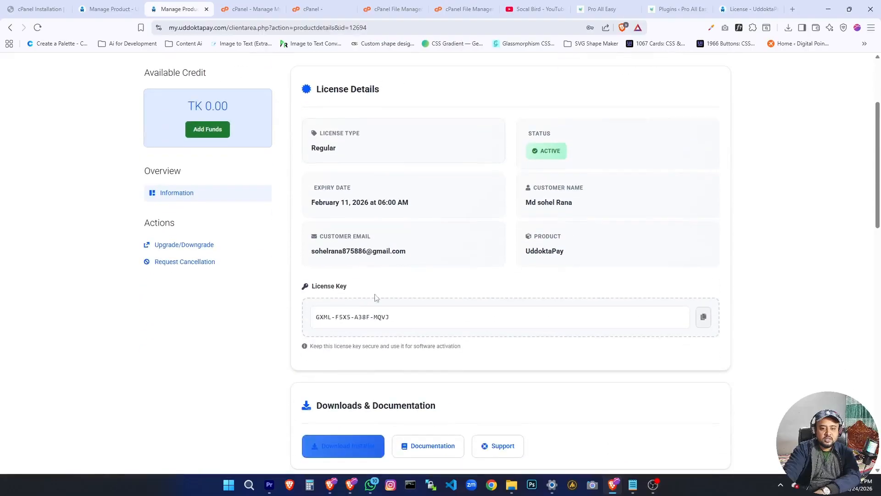
triple_click(326, 292)
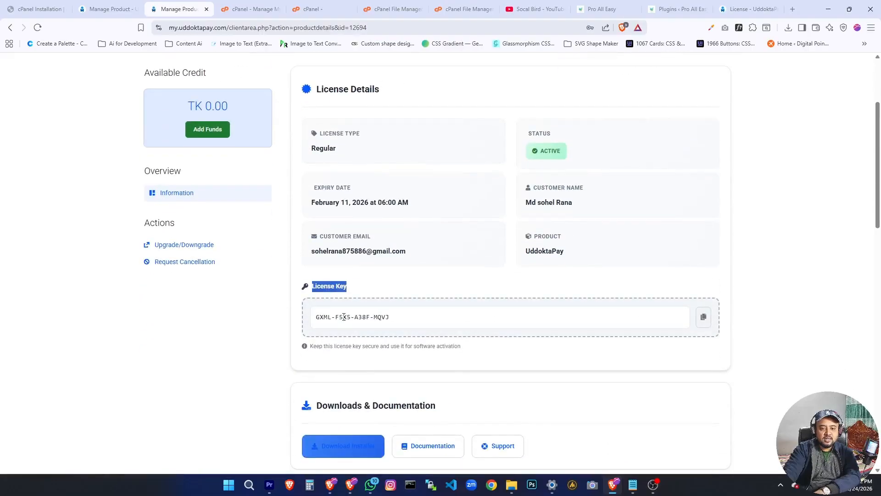
click(376, 301)
click(703, 316)
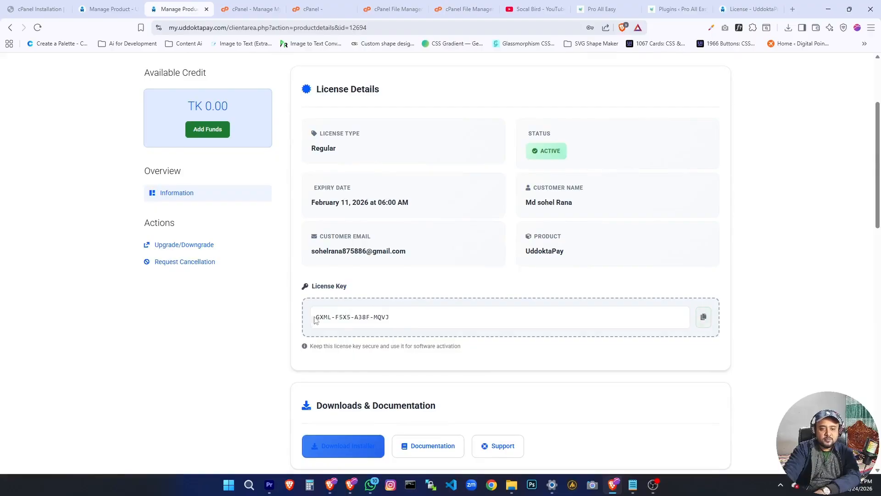
click(703, 317)
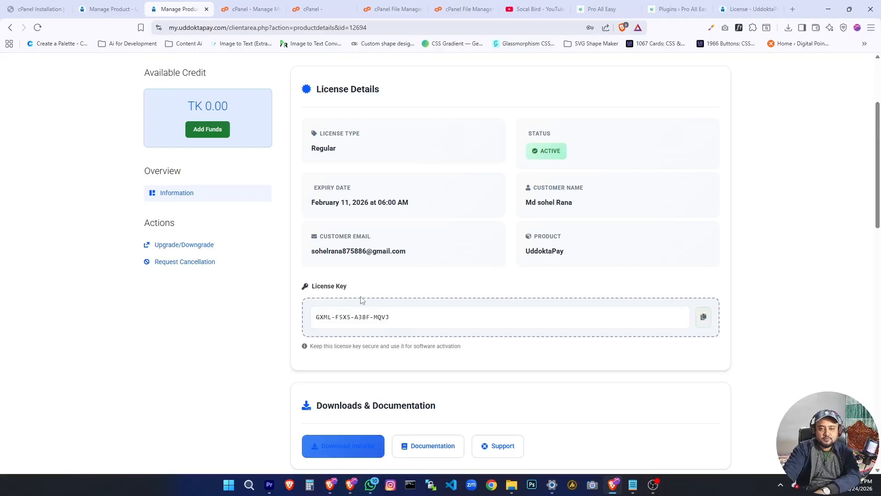
Paste the copied license key into the pay.proalleasy.com validation form, submit it and review the license details.
click(733, 7)
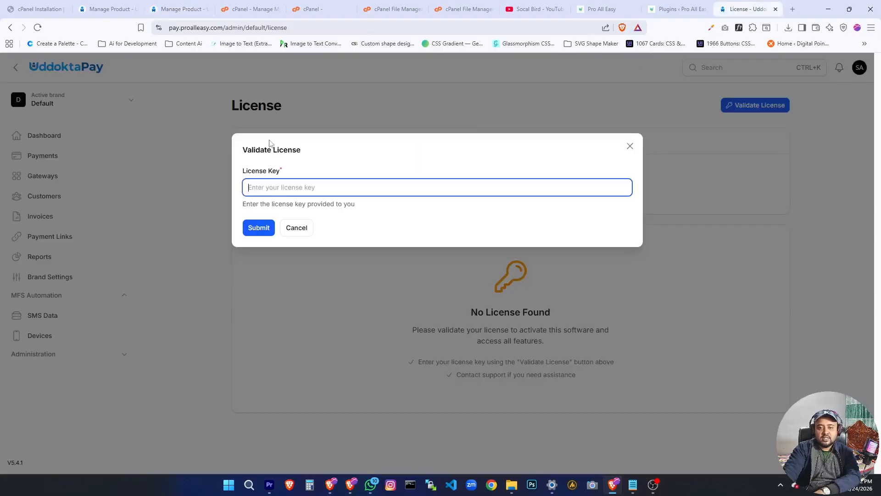
right_click(276, 189)
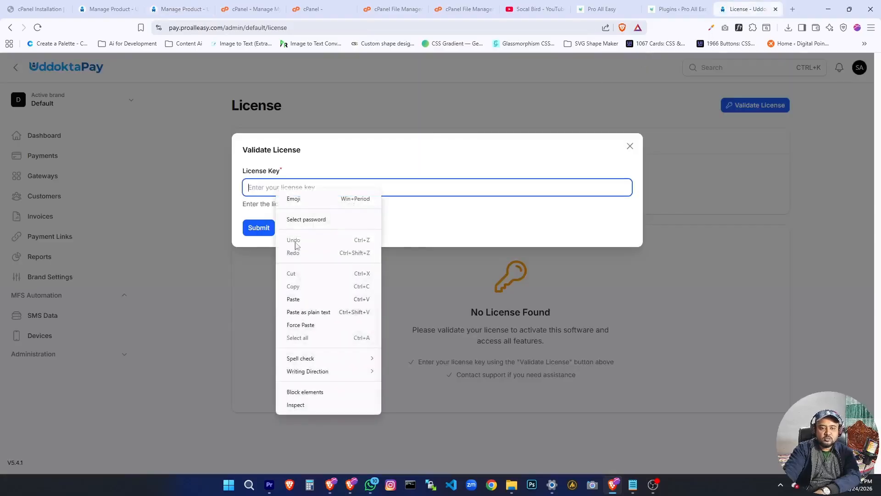
click(294, 299)
click(252, 228)
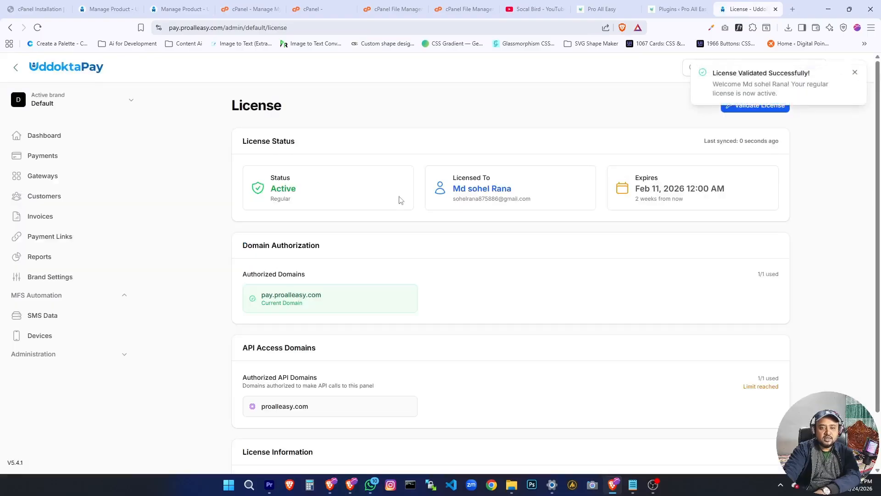
drag(265, 185, 311, 198)
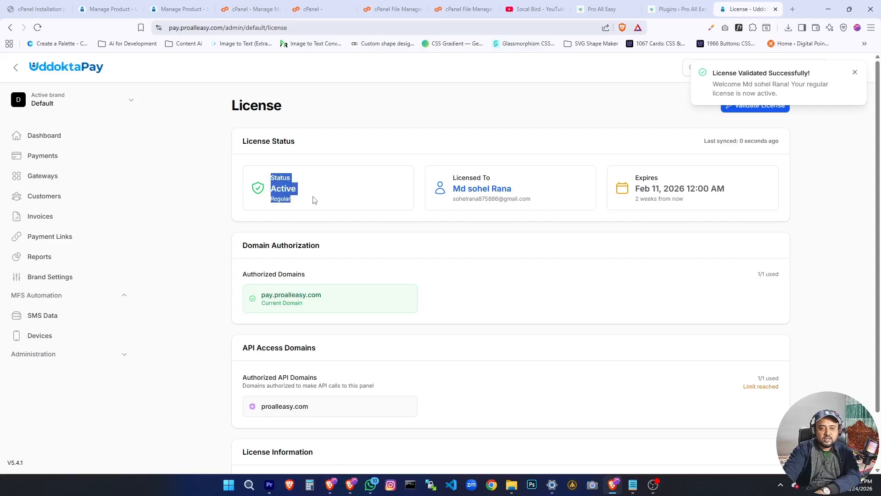
click(186, 246)
scroll(244, 247, down, 2)
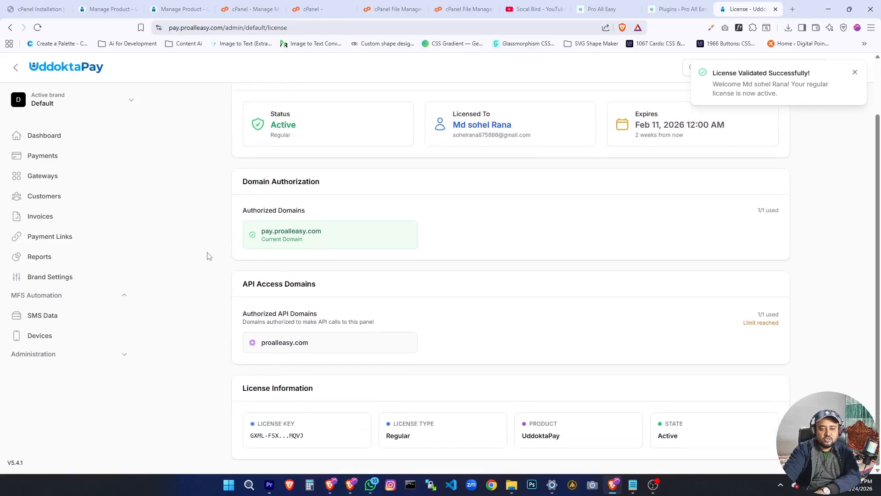
scroll(276, 255, up, 2)
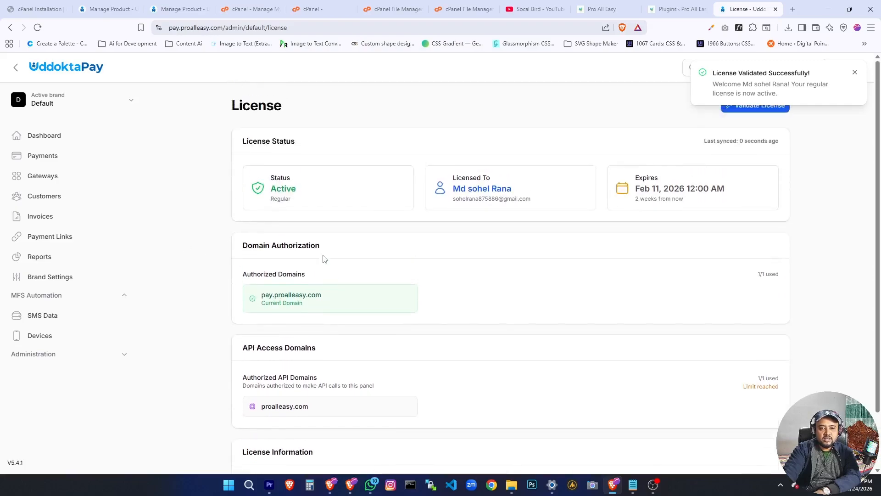
In the brand's General settings, set the Site Name to Proalleasy and the Default Timezone to (UTC+06:00) Asia/Dhaka.
click(51, 283)
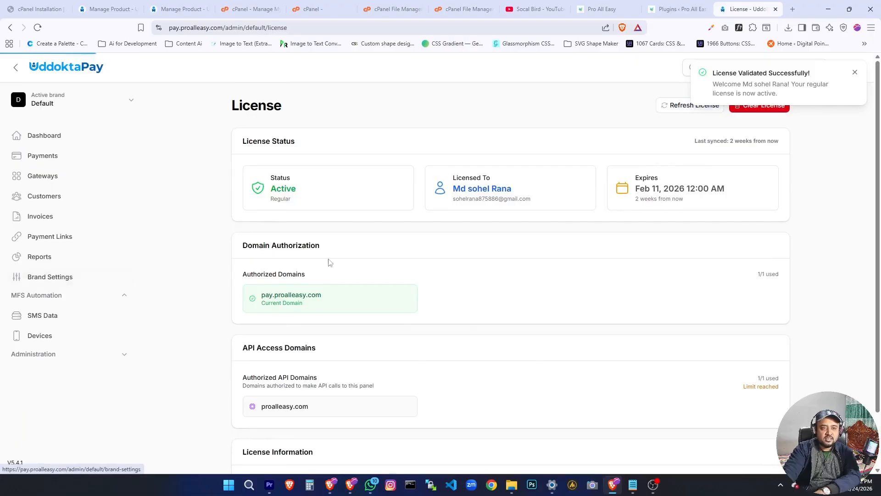
click(856, 73)
click(202, 268)
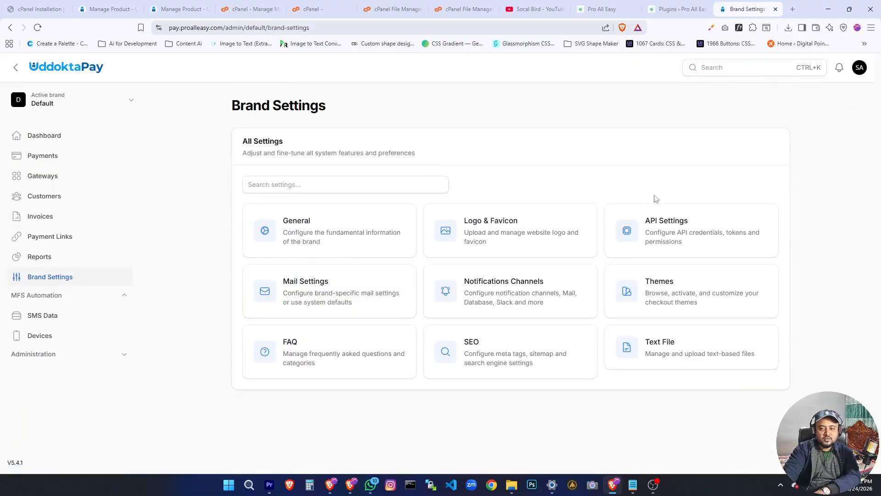
click(248, 229)
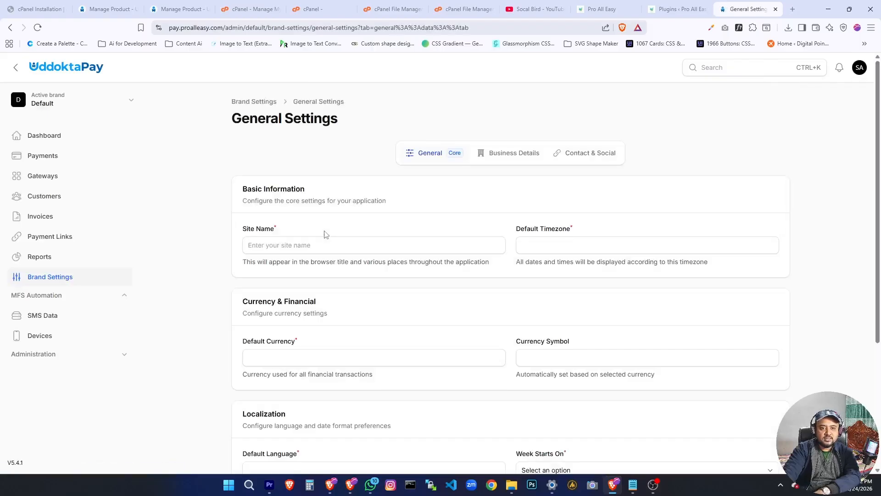
click(299, 245)
click(304, 267)
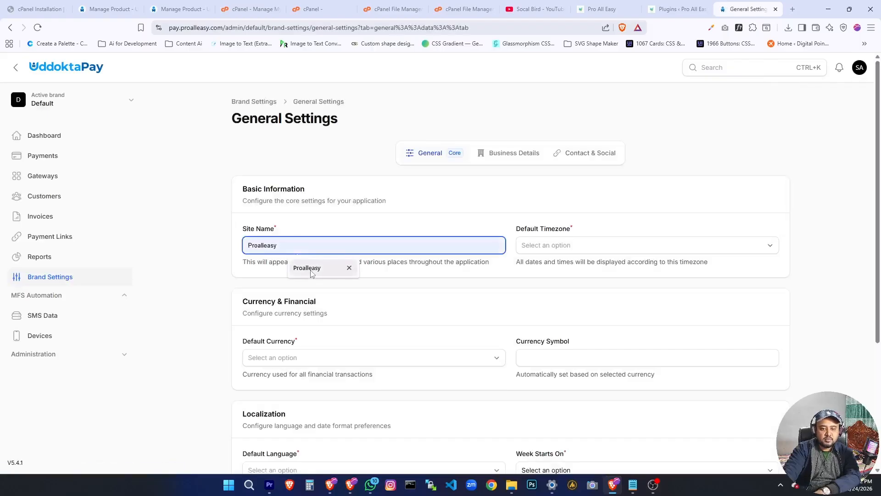
click(570, 247)
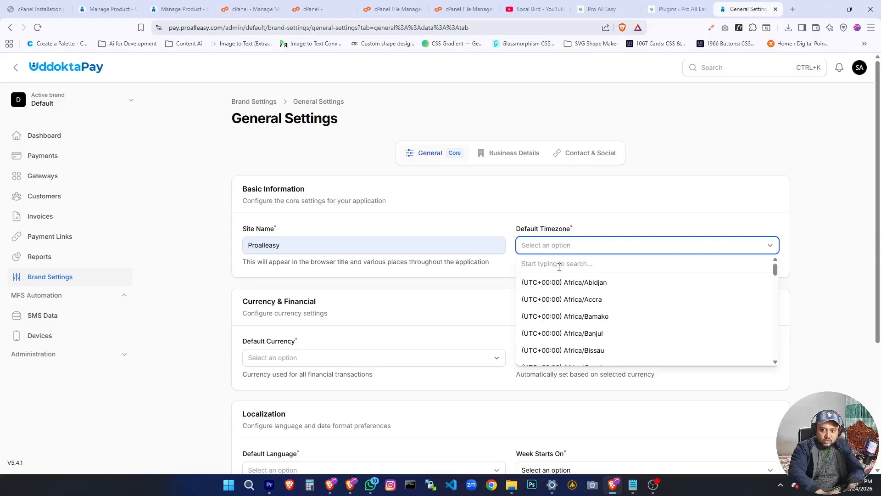
text(Dhaka)
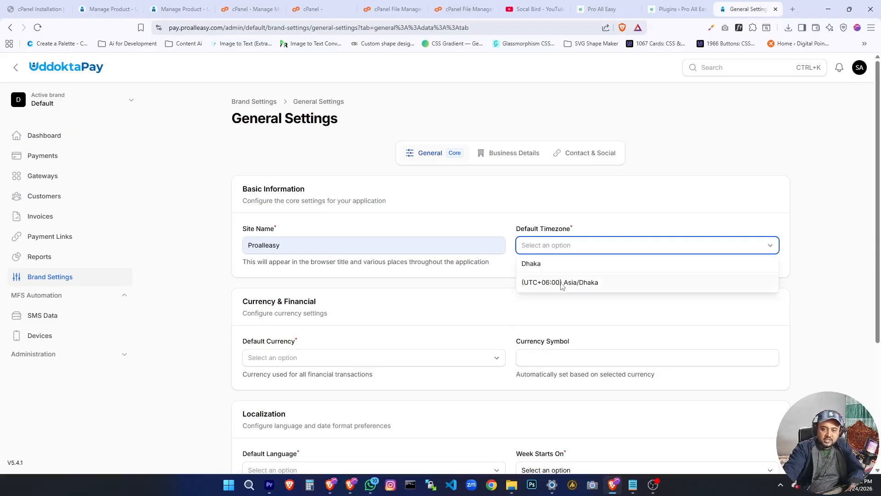
click(561, 283)
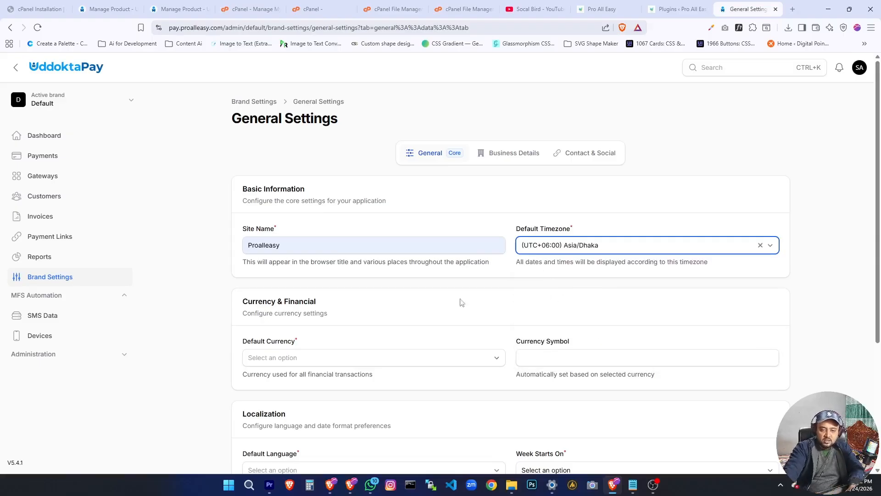
Set the brand's Default Currency to BDT and check the Currency Symbol field.
scroll(281, 332, down, 2)
click(295, 270)
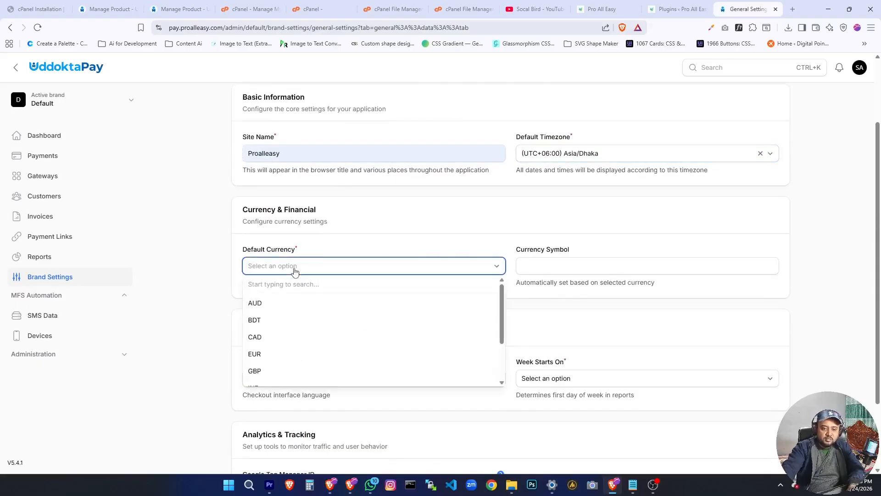
text(BDT)
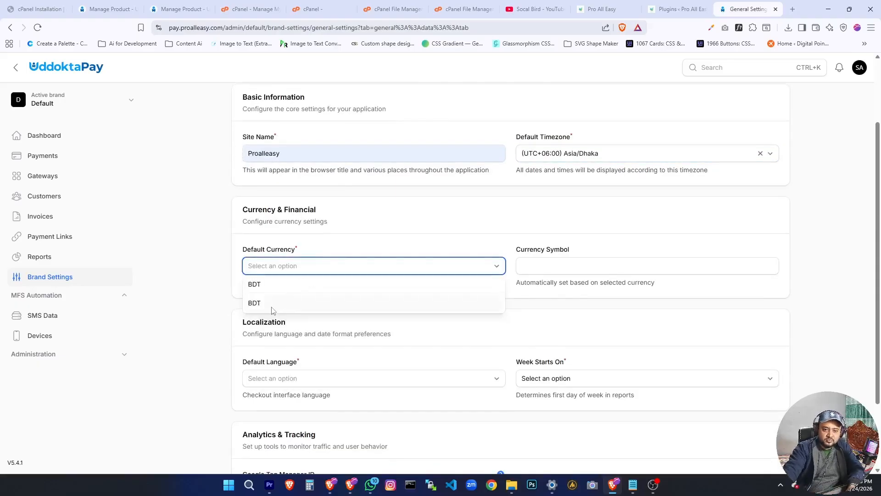
click(274, 305)
click(606, 267)
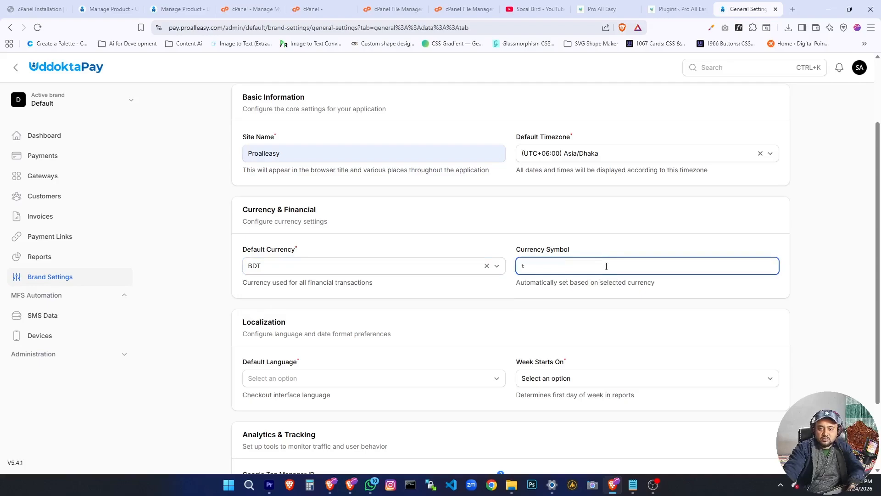
Set the Default Language for the checkout interface to English, after trying Bangla.
scroll(236, 349, down, 2)
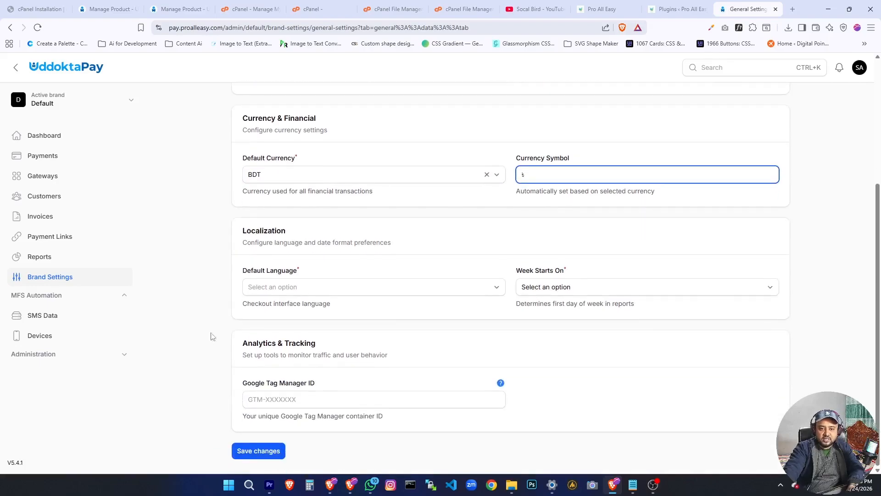
click(333, 290)
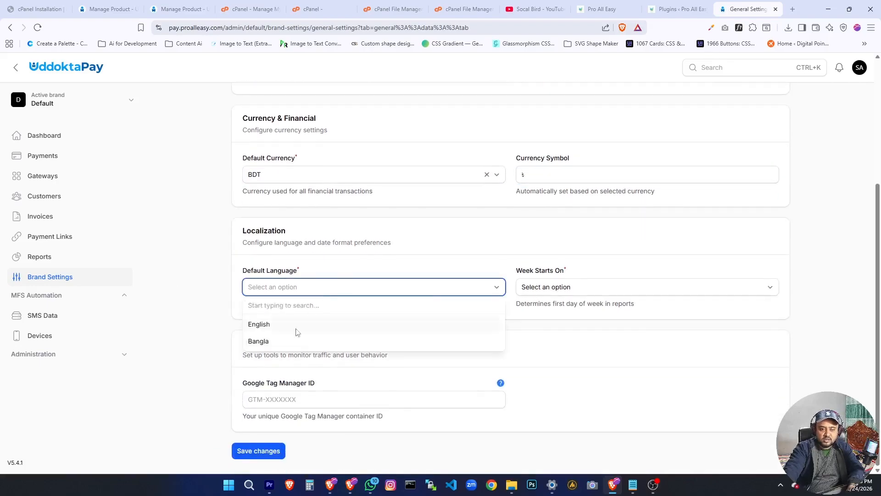
click(283, 341)
click(349, 287)
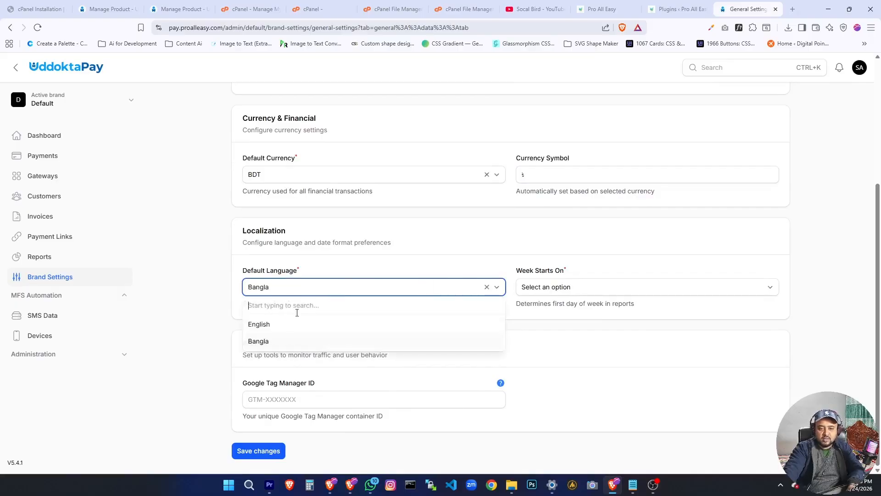
click(282, 324)
Try to save the general settings without a week start day, and set Week Starts On to Saturday.
click(582, 288)
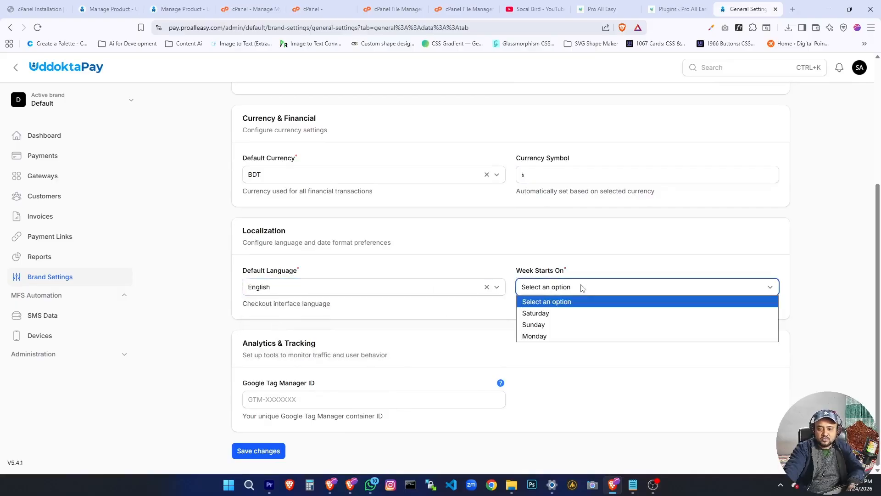
click(584, 288)
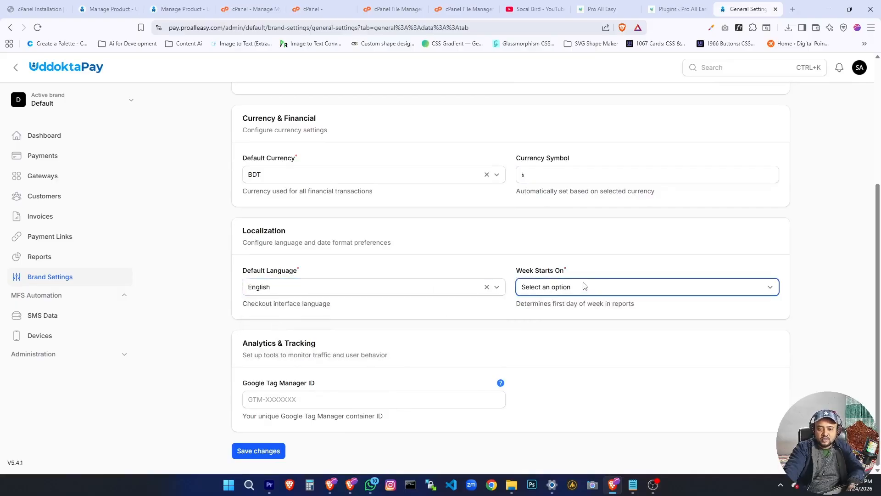
click(261, 453)
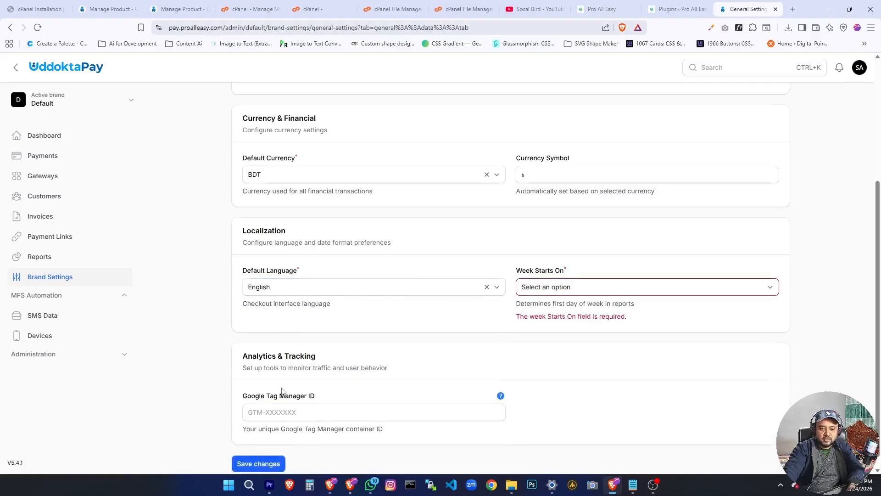
click(564, 270)
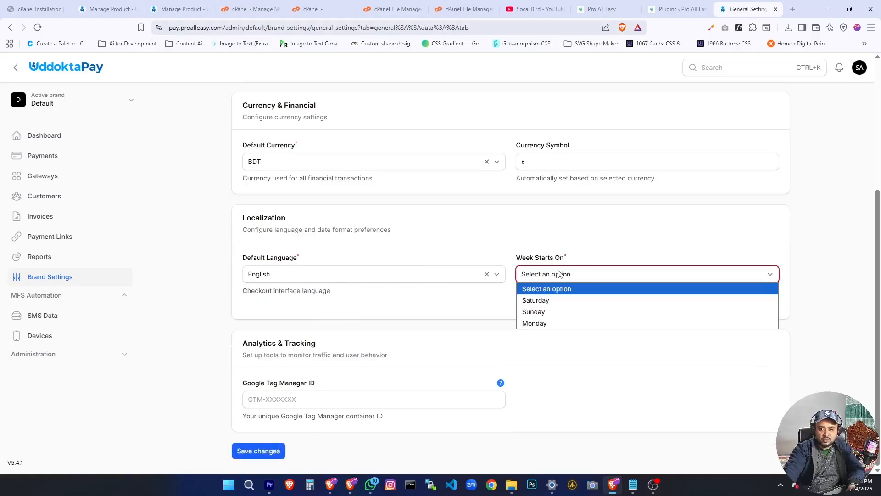
click(555, 301)
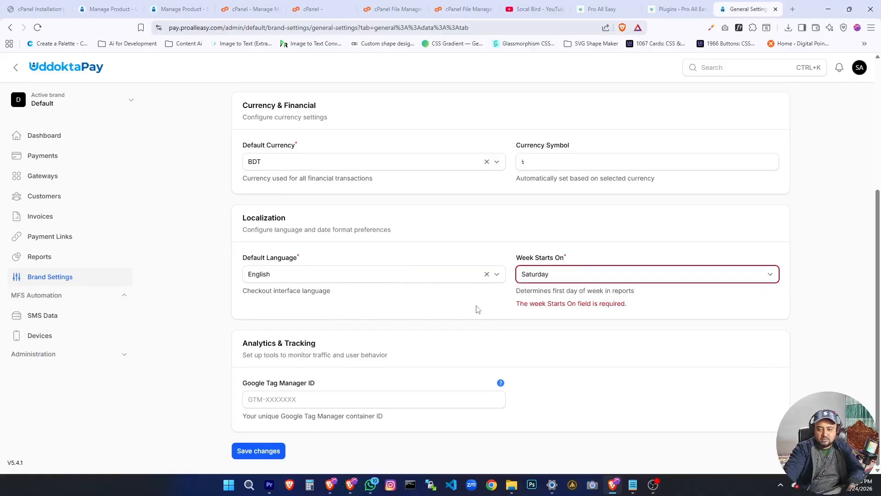
Save the brand's general settings and view the company address fields under Business Details.
click(249, 449)
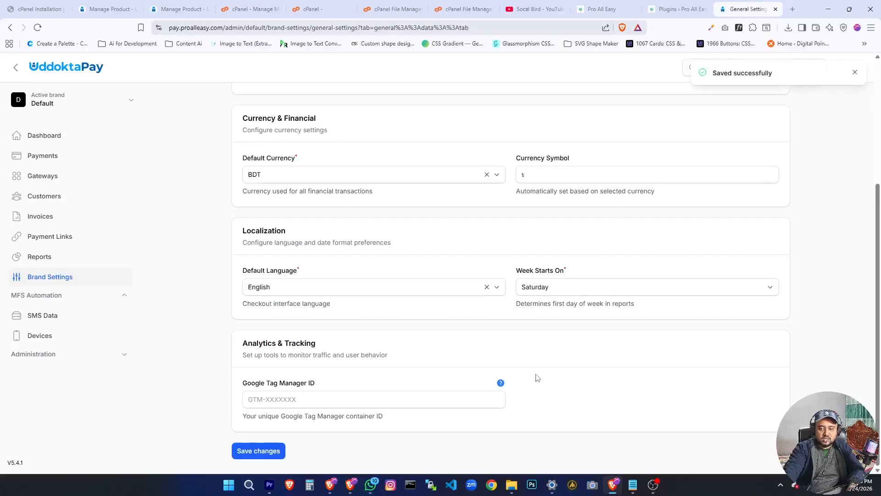
scroll(542, 338, up, 3)
scroll(542, 338, up, 1)
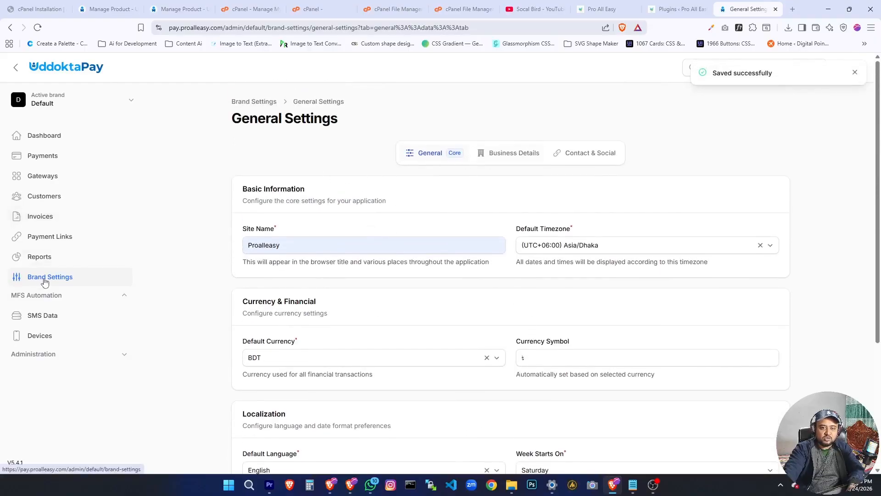
click(517, 153)
click(280, 252)
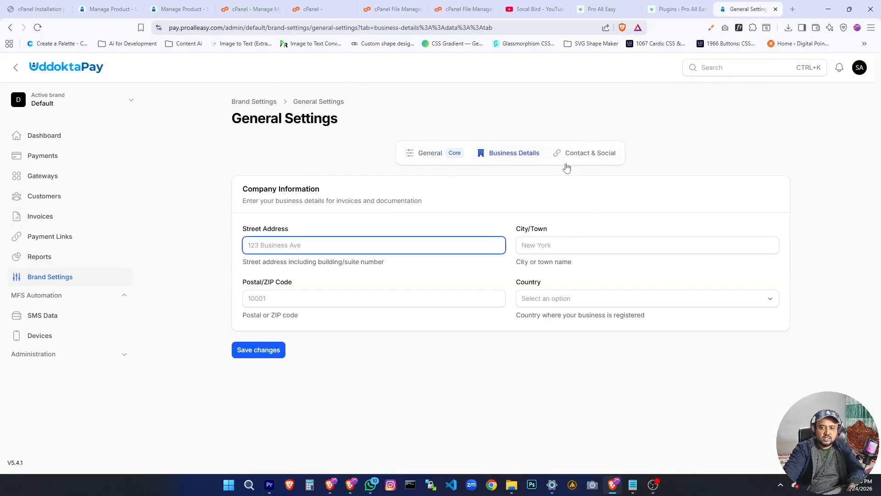
Review the brand's Logo & Favicon upload fields, glance at the Payments list and return to the brand settings overview.
click(158, 285)
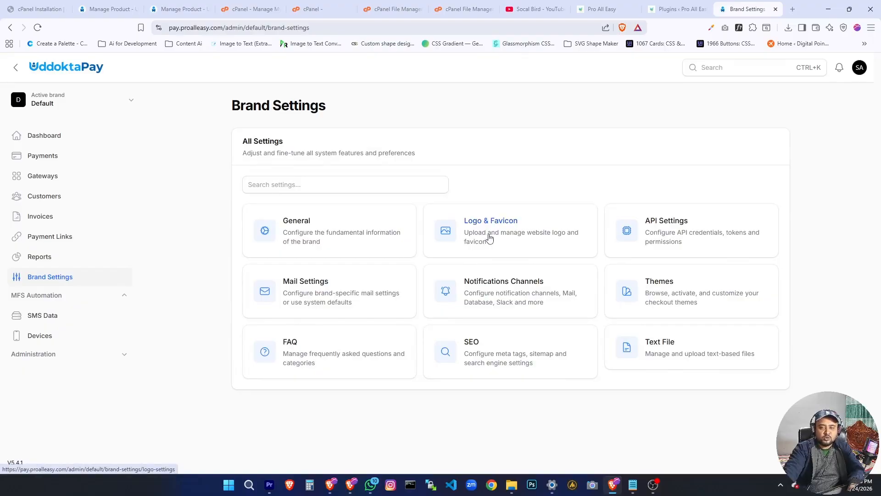
click(264, 227)
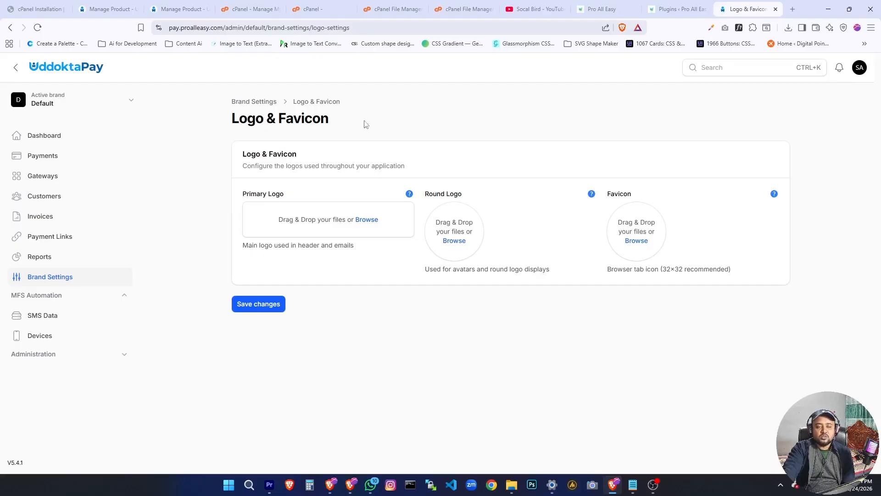
drag(225, 128, 320, 120)
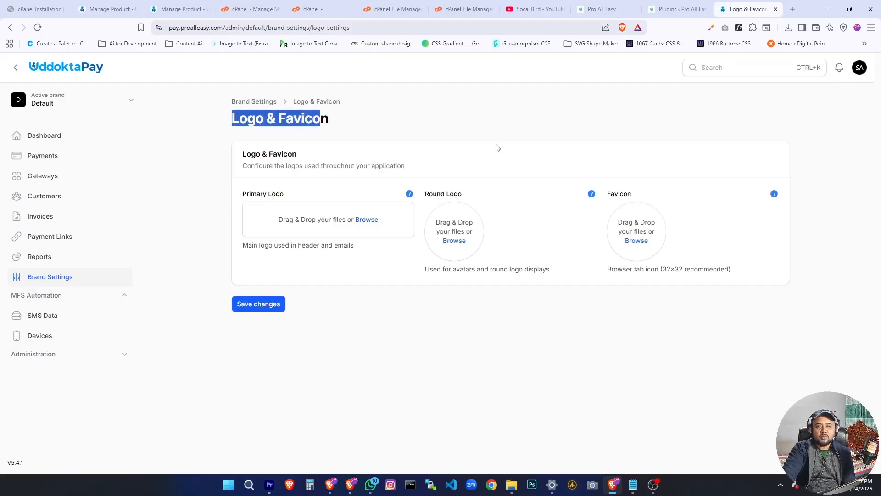
click(421, 231)
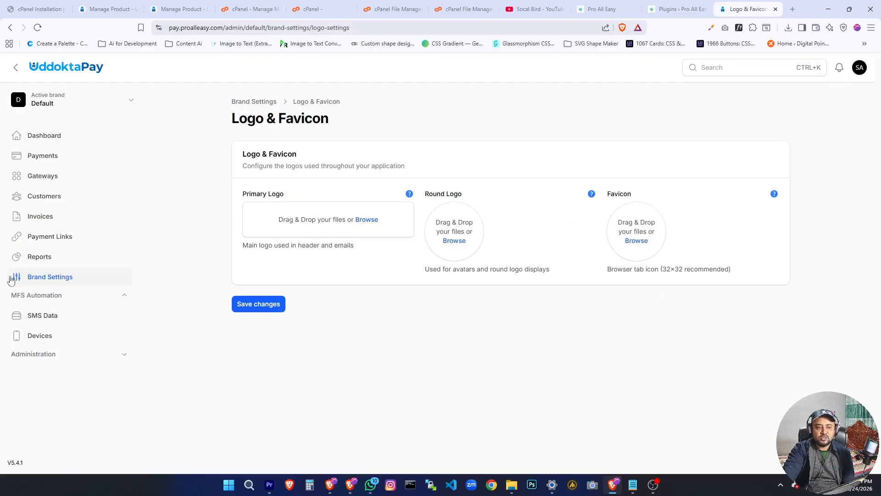
click(94, 278)
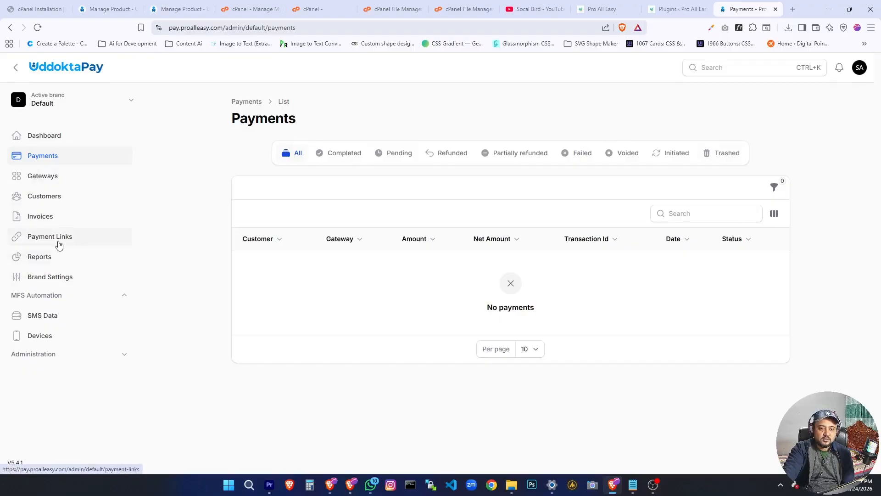
click(50, 277)
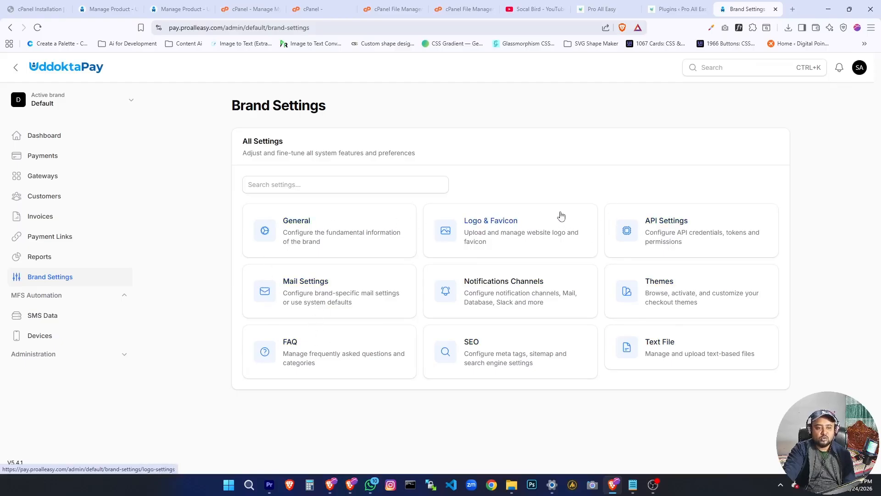
Create a new automatic payment gateway of the type Bkash Personal.
click(40, 182)
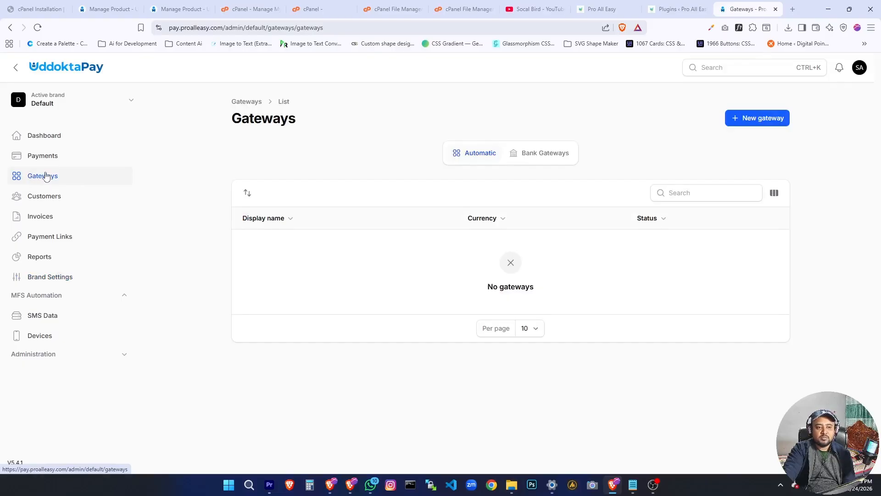
click(756, 122)
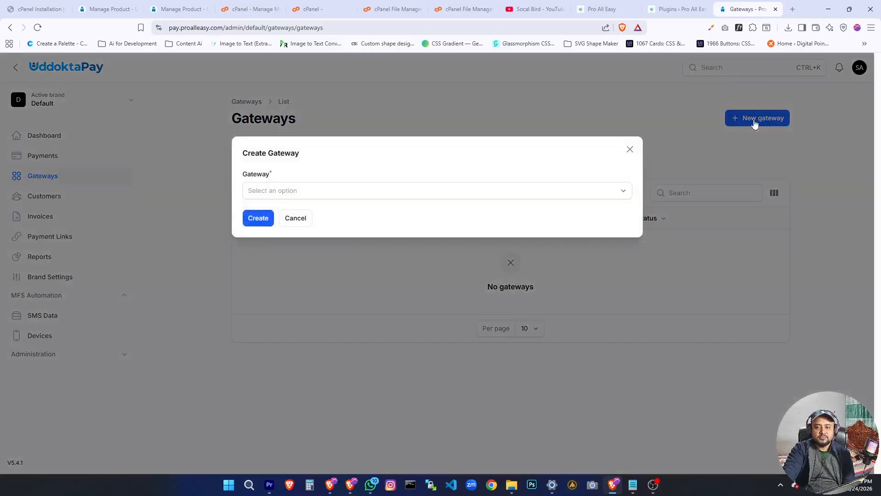
click(285, 196)
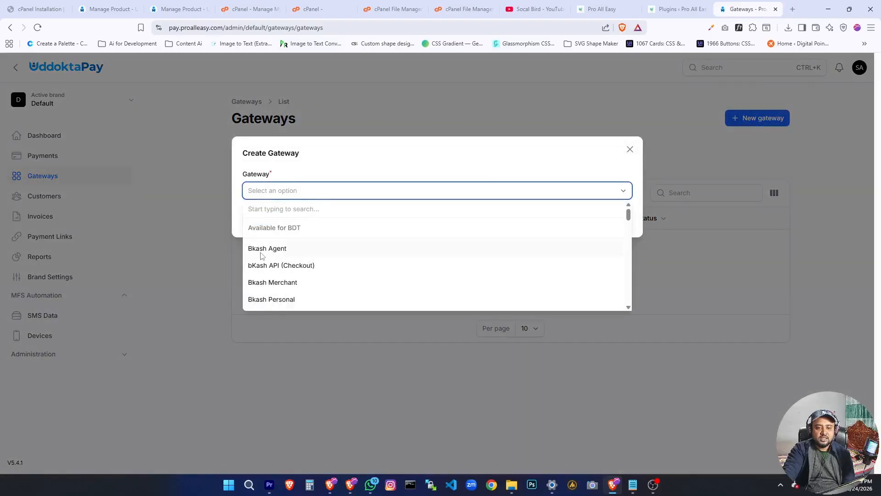
click(277, 299)
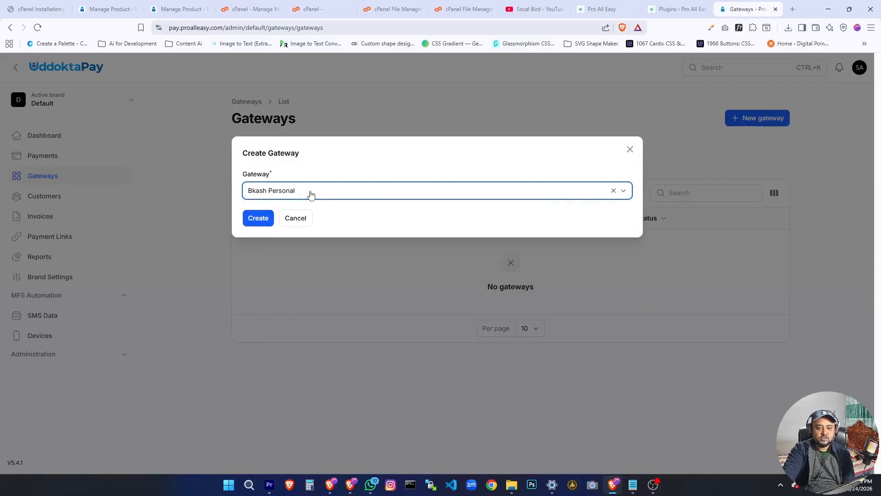
click(257, 217)
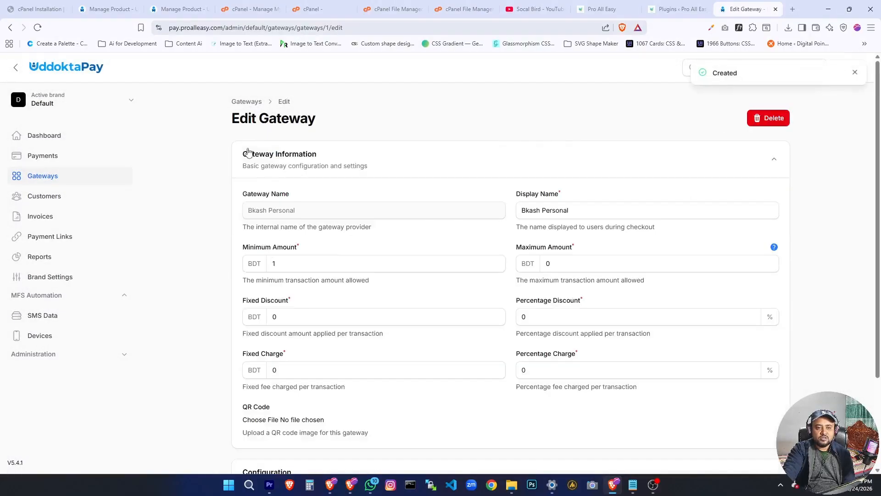
Set the Bkash Personal gateway's Maximum Amount to 100000 BDT.
scroll(247, 232, down, 2)
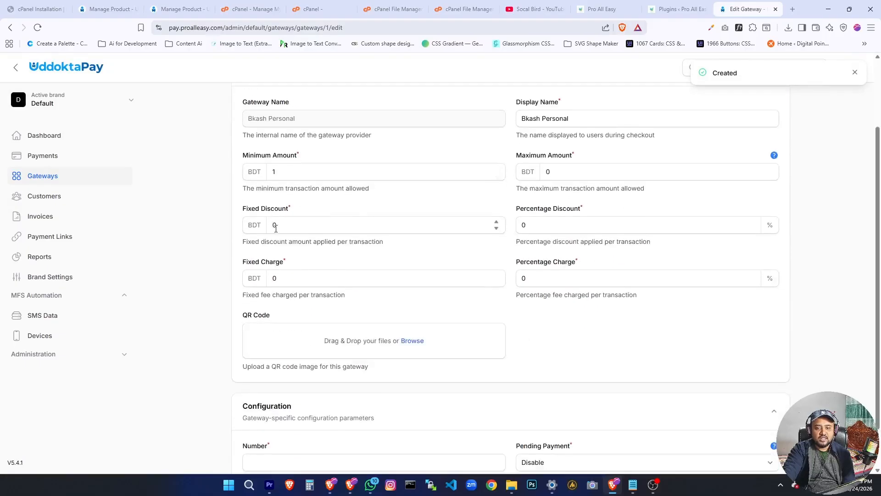
scroll(276, 228, up, 2)
click(291, 265)
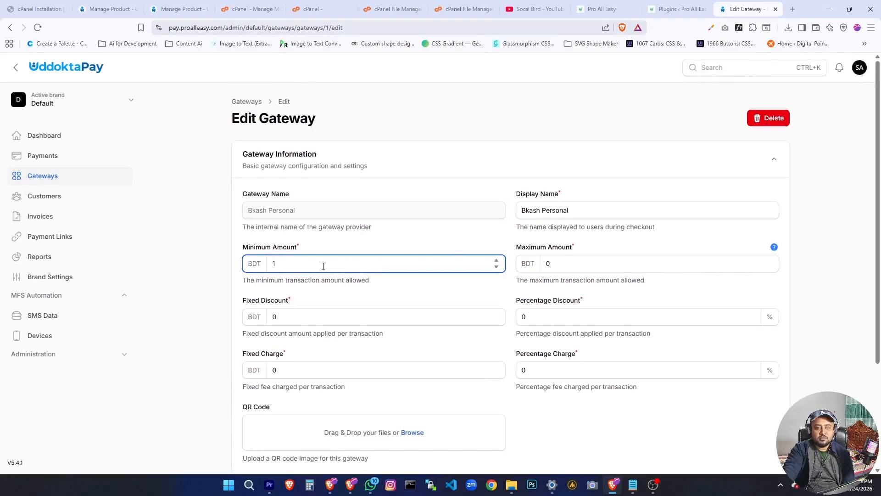
click(586, 265)
key(BackSpace)
text(100000)
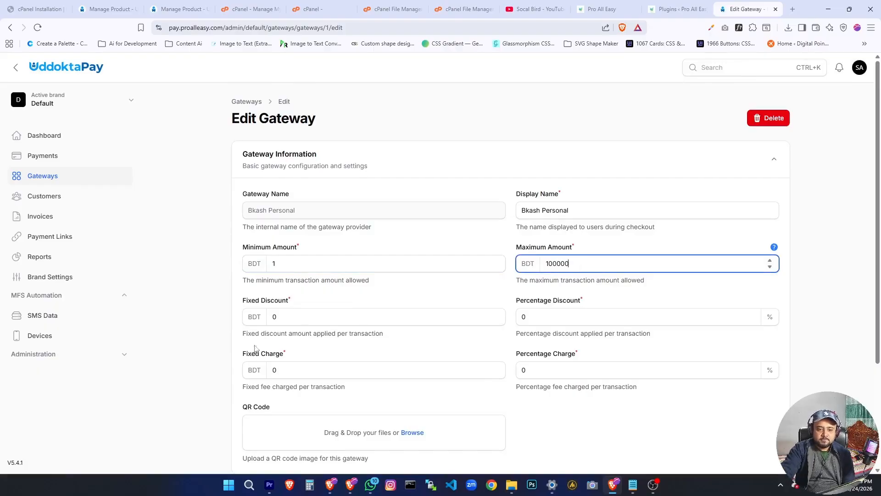
Review the gateway's discount, charge, QR code and configuration fields, and try to save it with the Number field empty.
scroll(585, 318, down, 2)
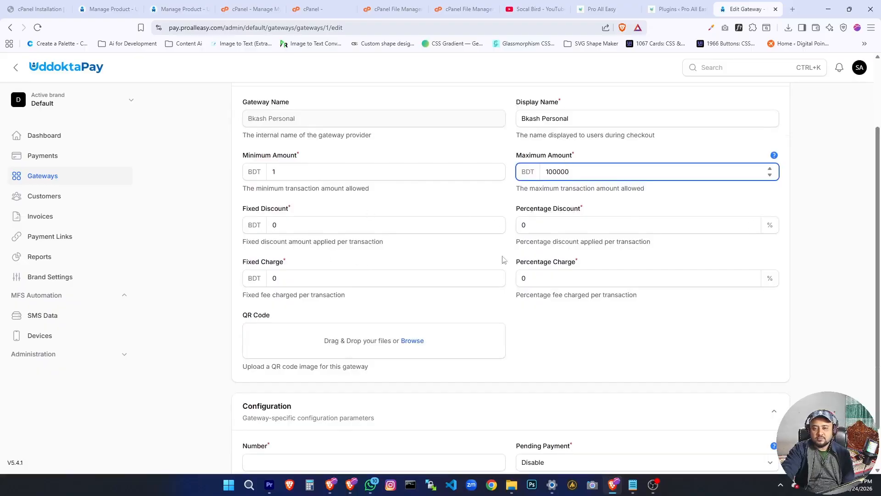
scroll(281, 354, down, 1)
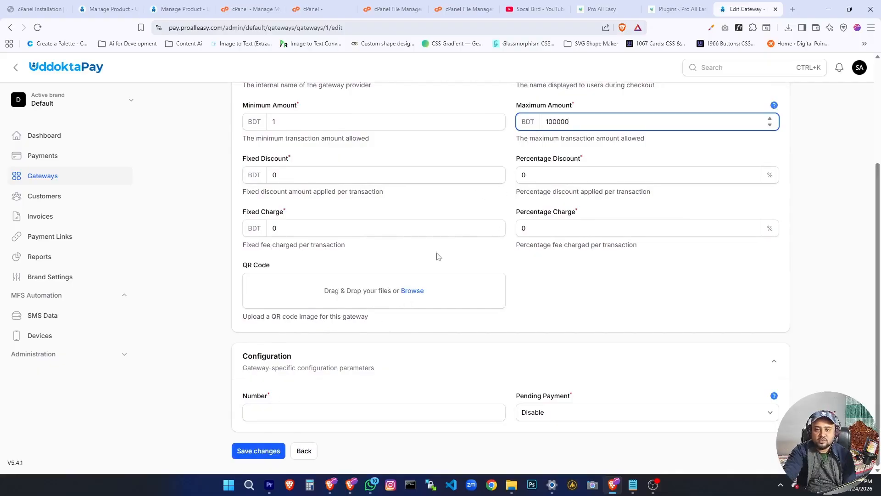
scroll(436, 258, up, 1)
scroll(413, 262, down, 1)
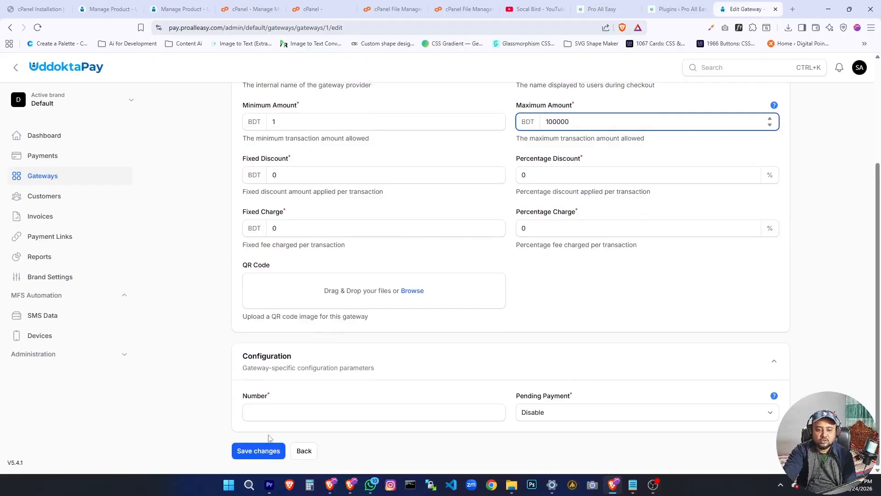
click(271, 412)
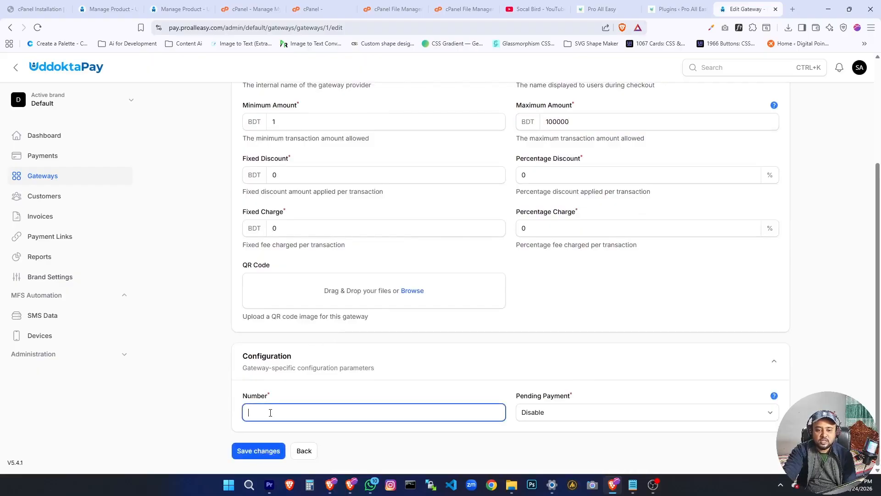
scroll(270, 412, up, 3)
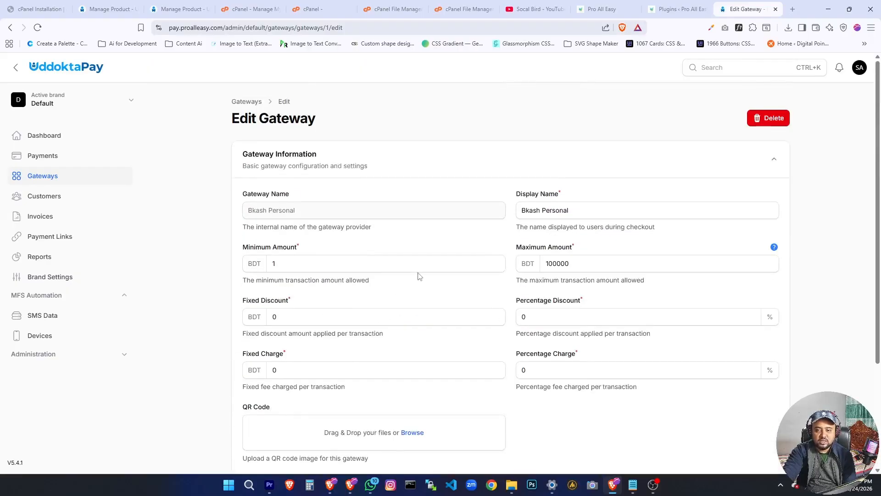
scroll(419, 275, down, 2)
scroll(419, 276, down, 1)
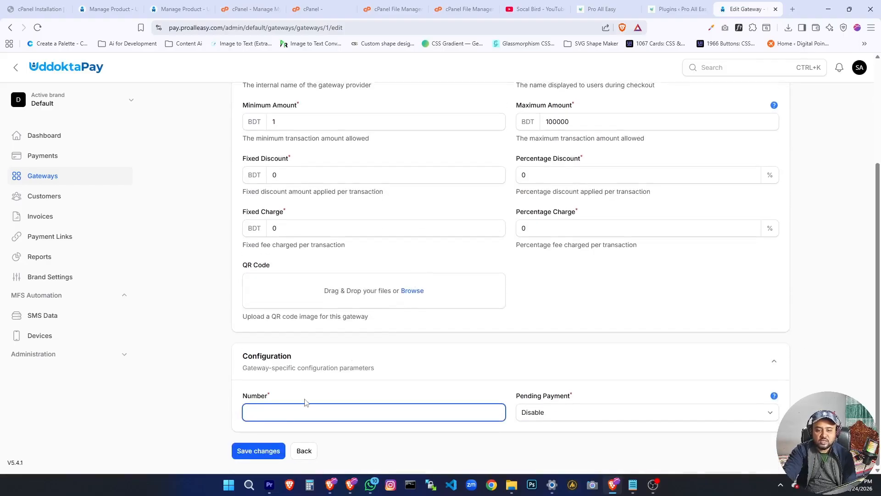
click(247, 451)
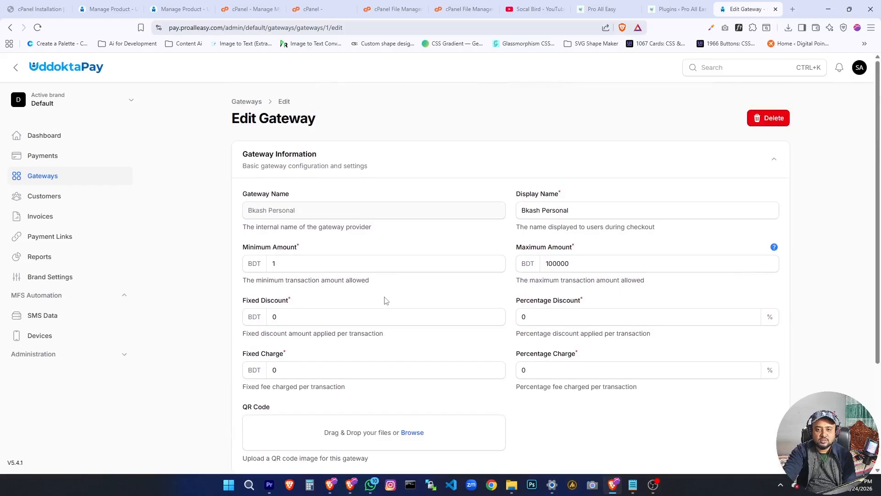
Return to the gateway list without entering a number and delete the Bkash Personal gateway.
scroll(386, 299, down, 5)
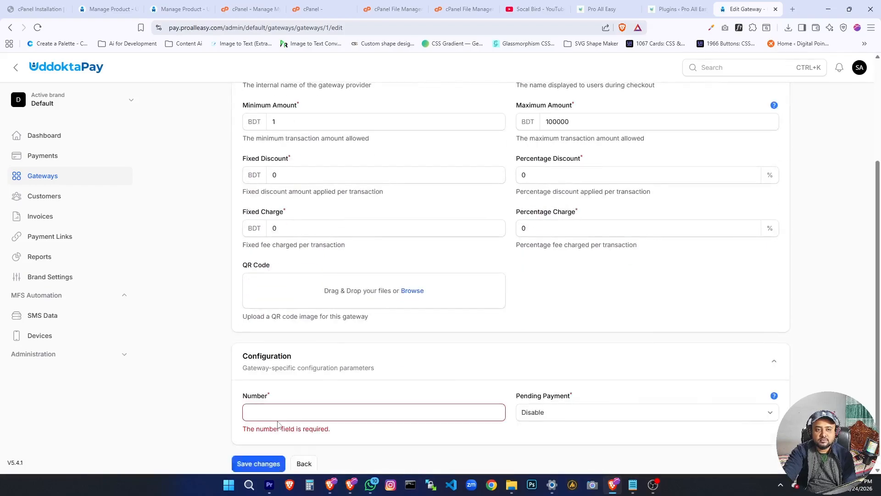
click(287, 398)
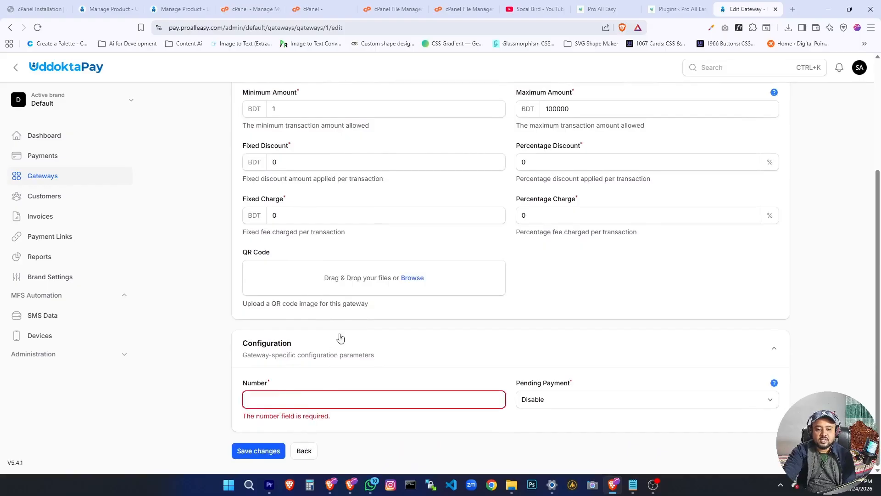
scroll(324, 330, up, 3)
scroll(323, 330, down, 5)
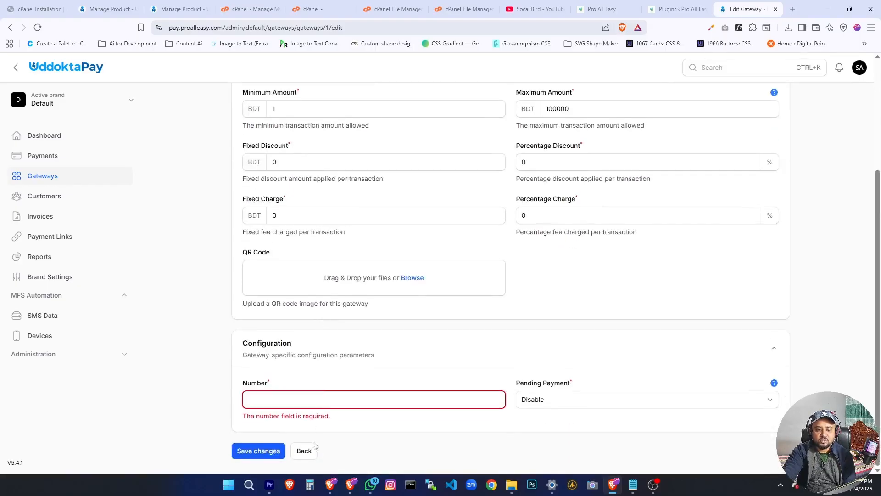
click(304, 450)
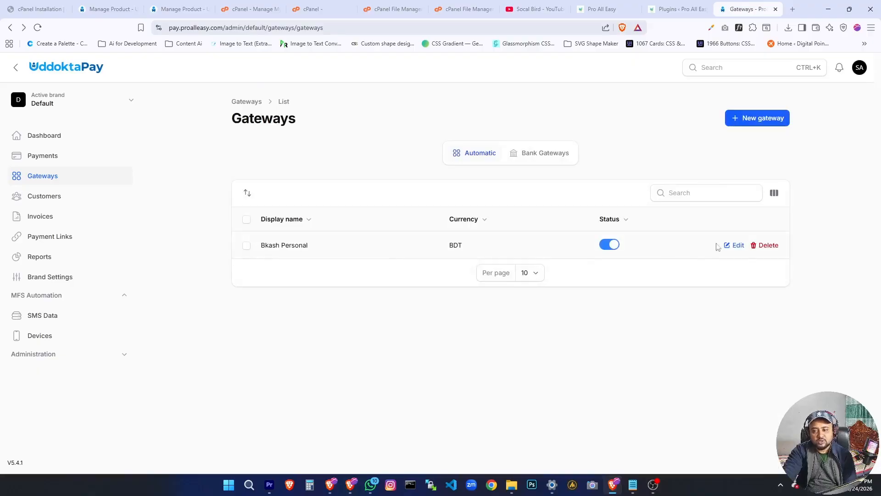
click(769, 245)
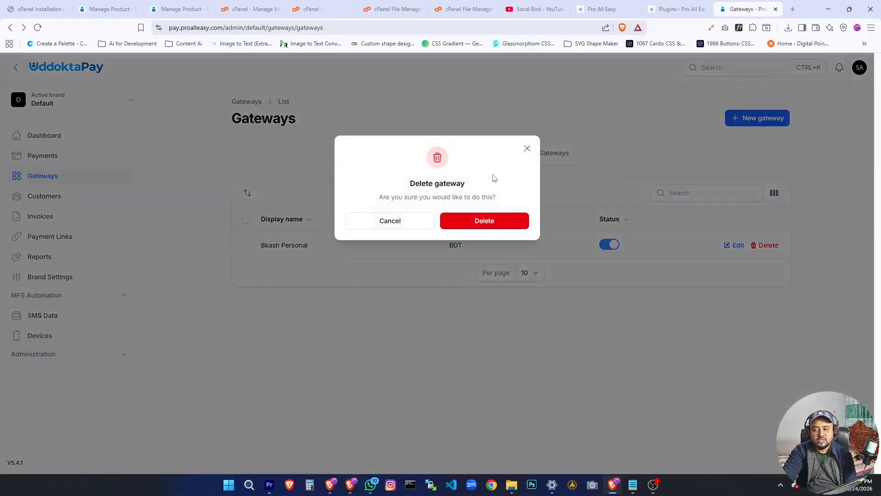
click(473, 222)
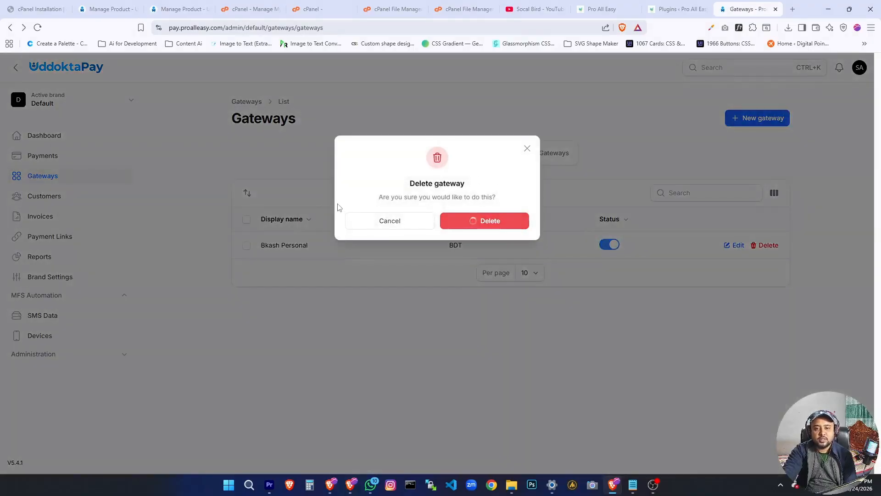